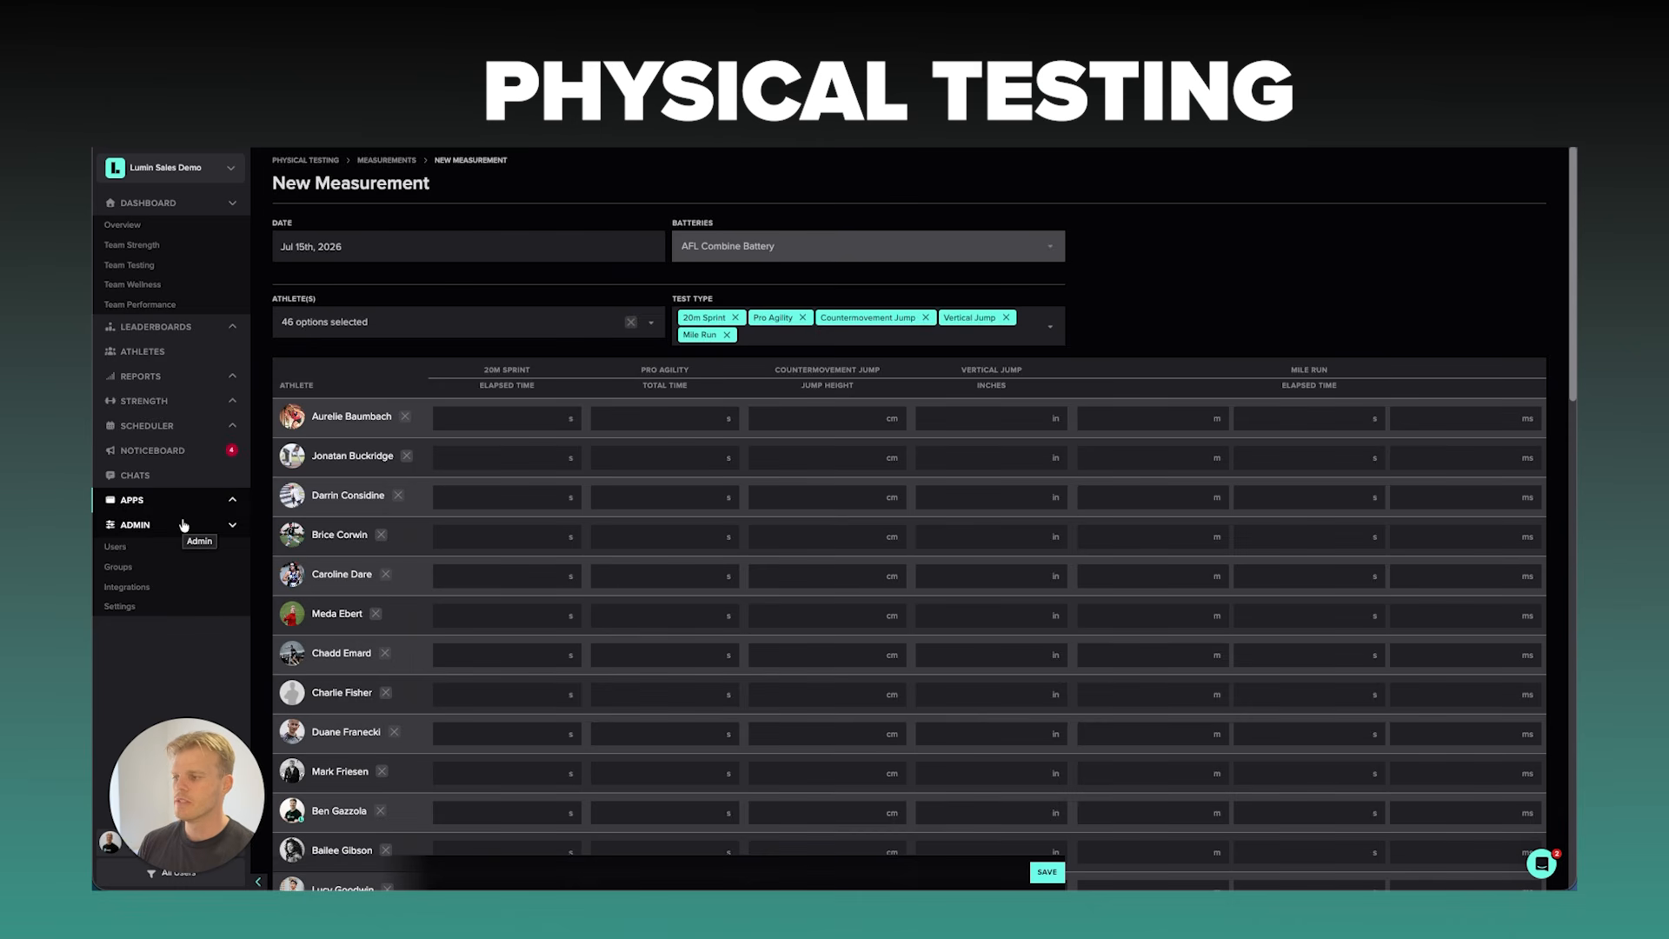
# Open the first listed athlete's physical testing page from the dashboard overview.
pyautogui.click(167, 597)
pyautogui.click(938, 551)
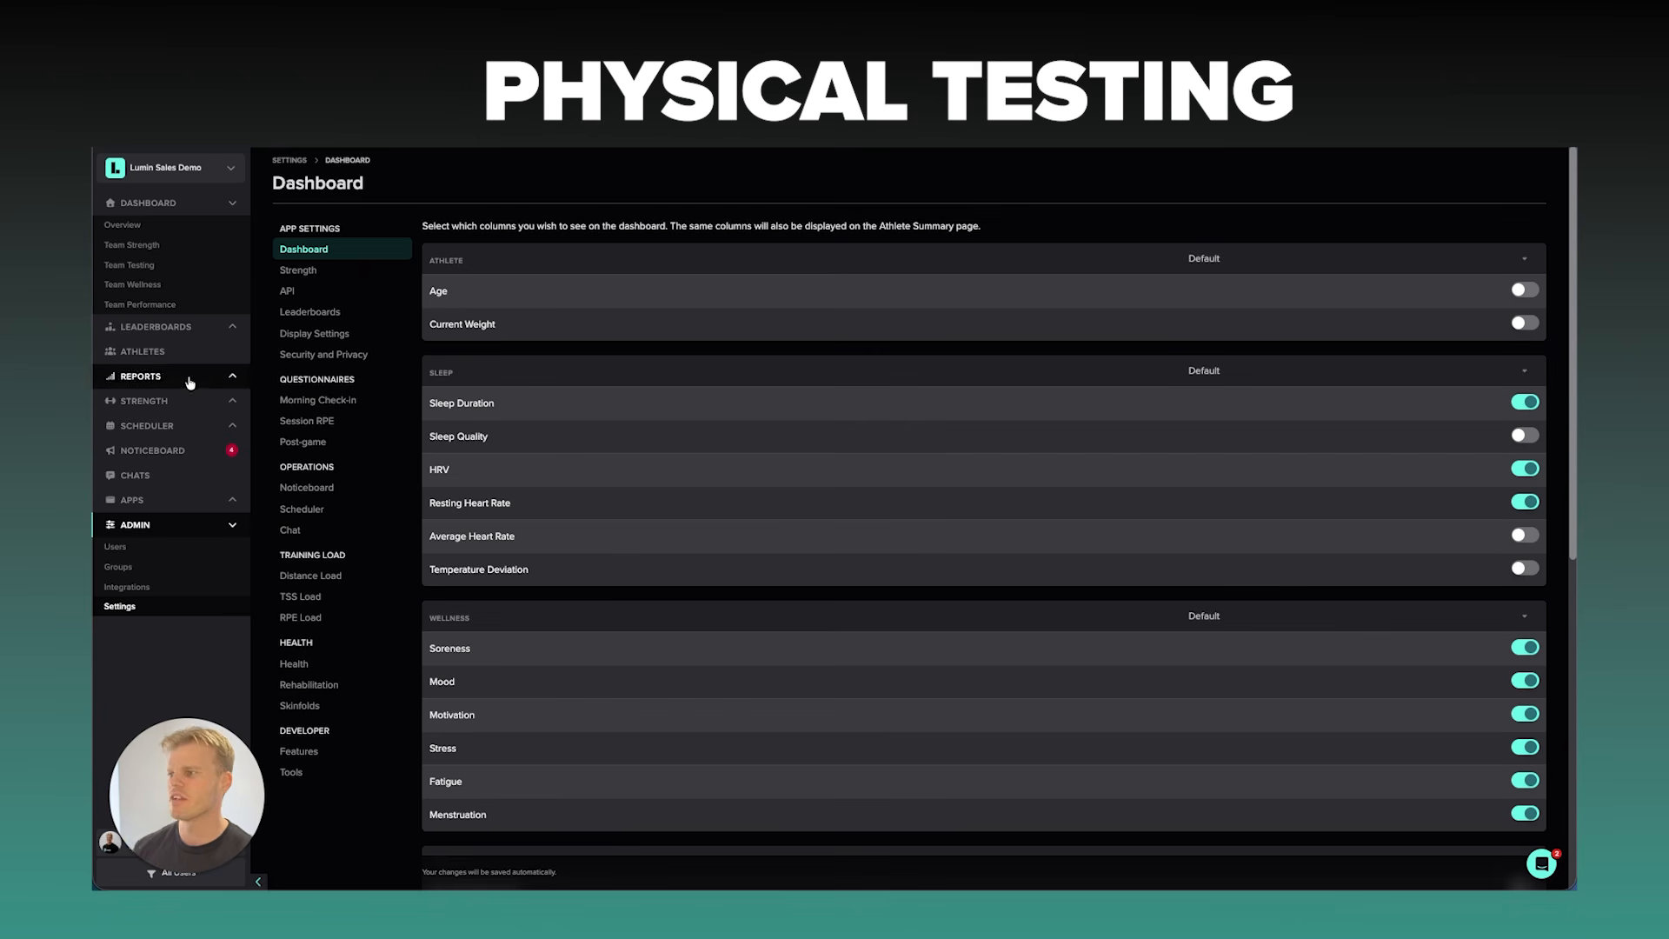
pyautogui.click(162, 227)
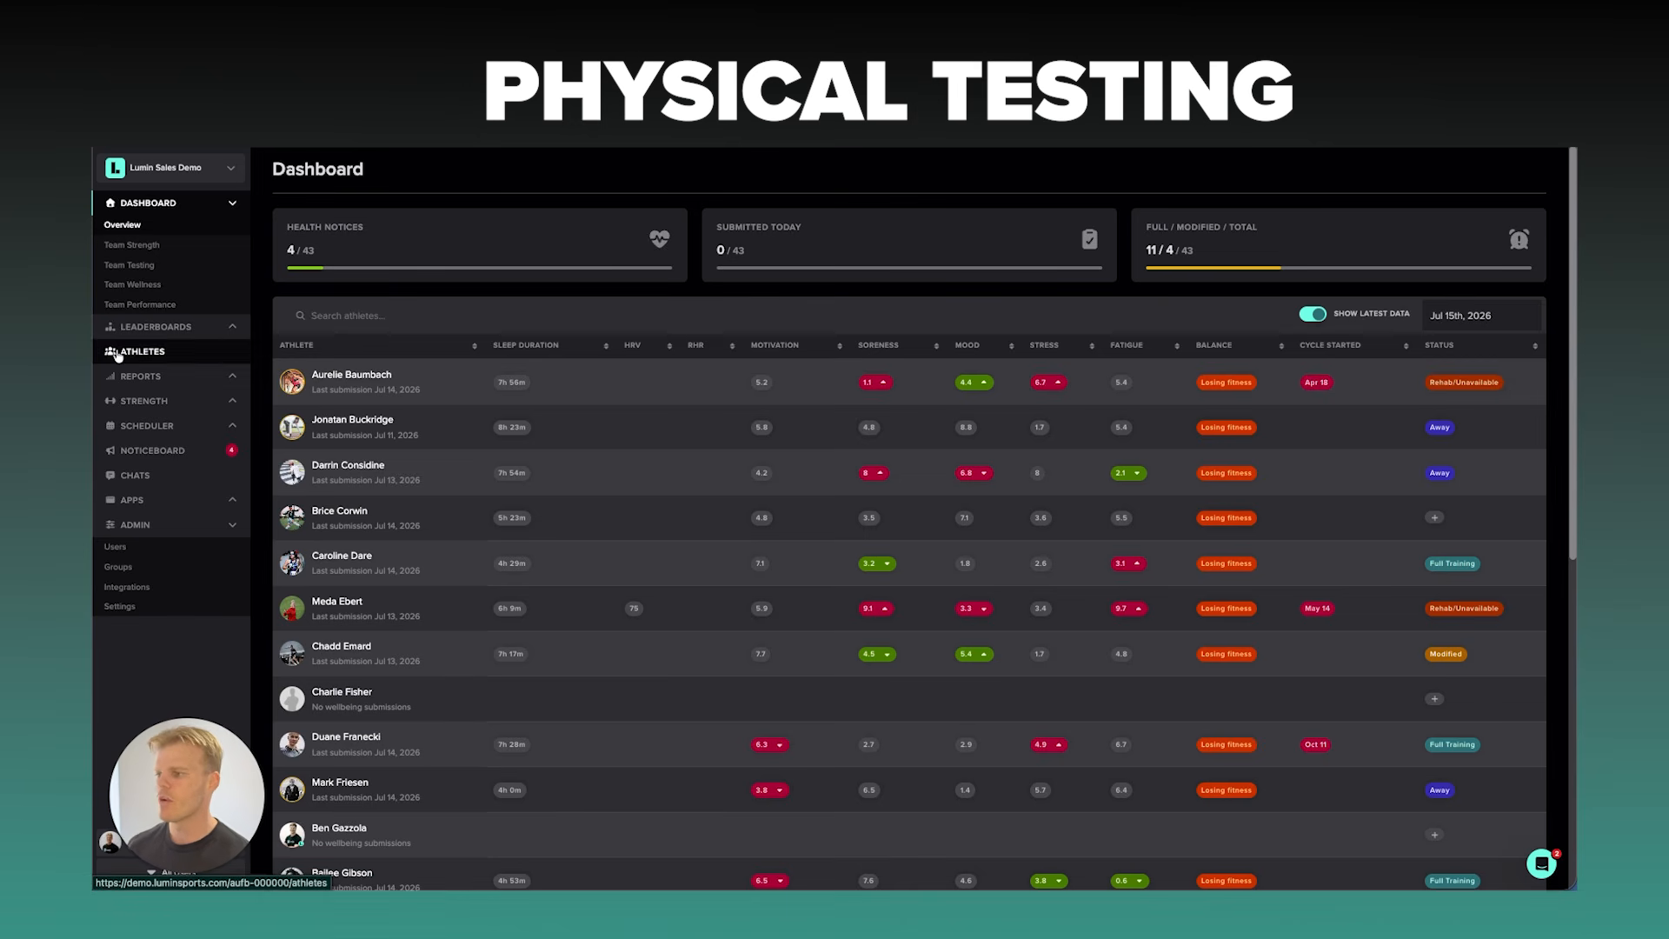
pyautogui.click(348, 375)
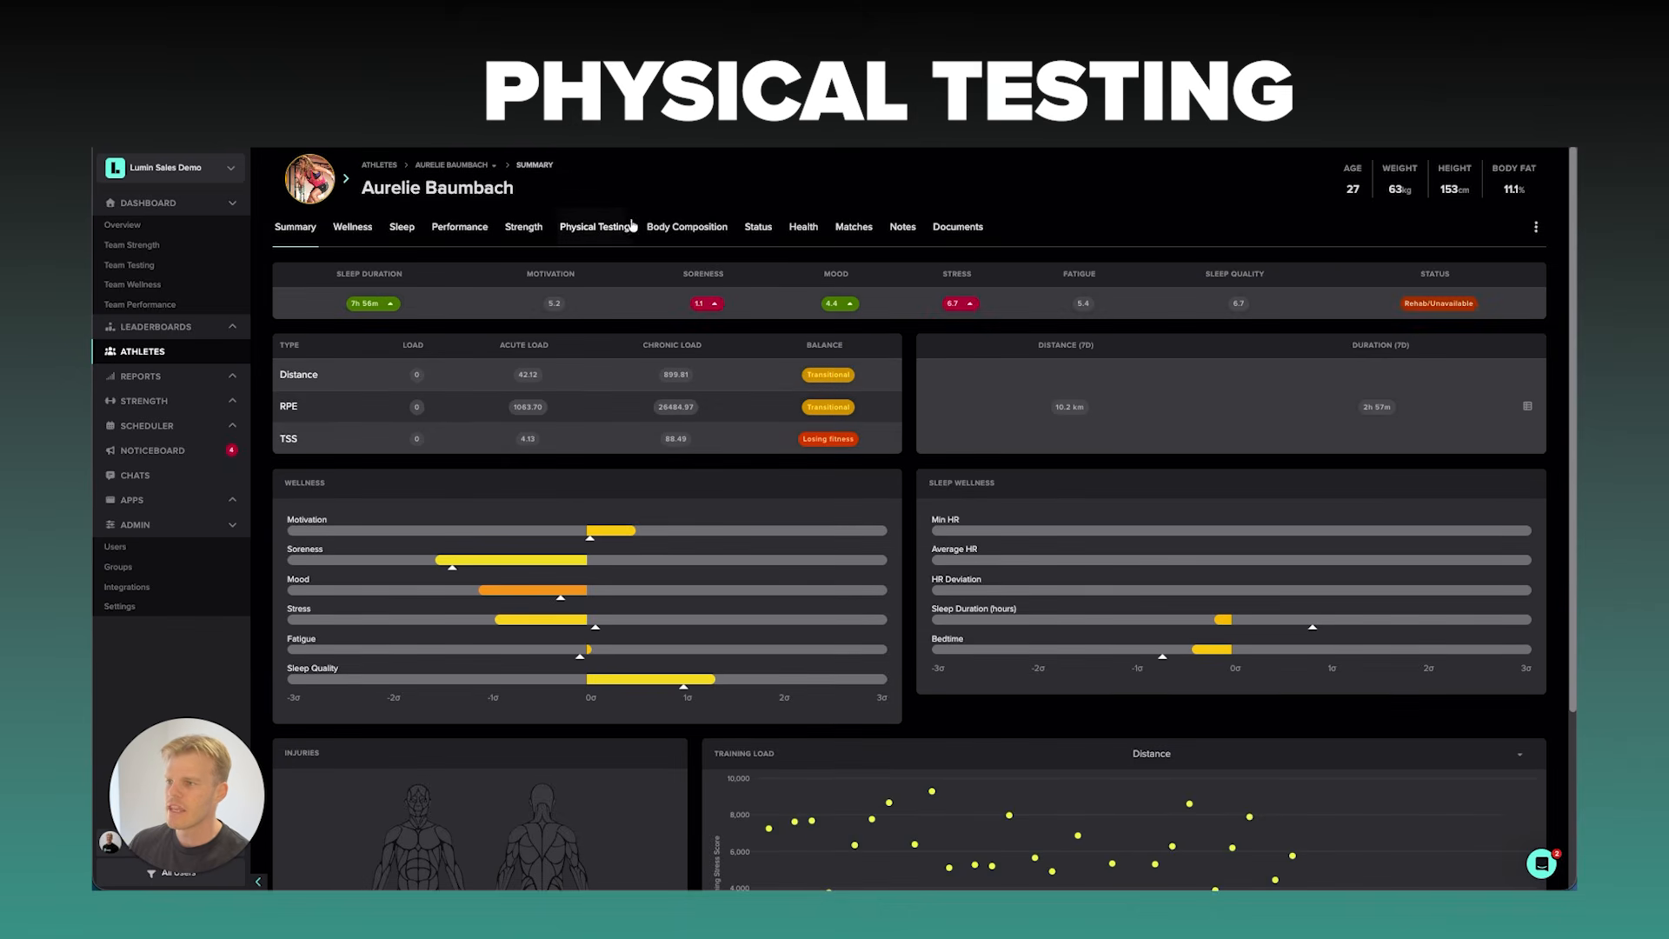
pyautogui.click(629, 226)
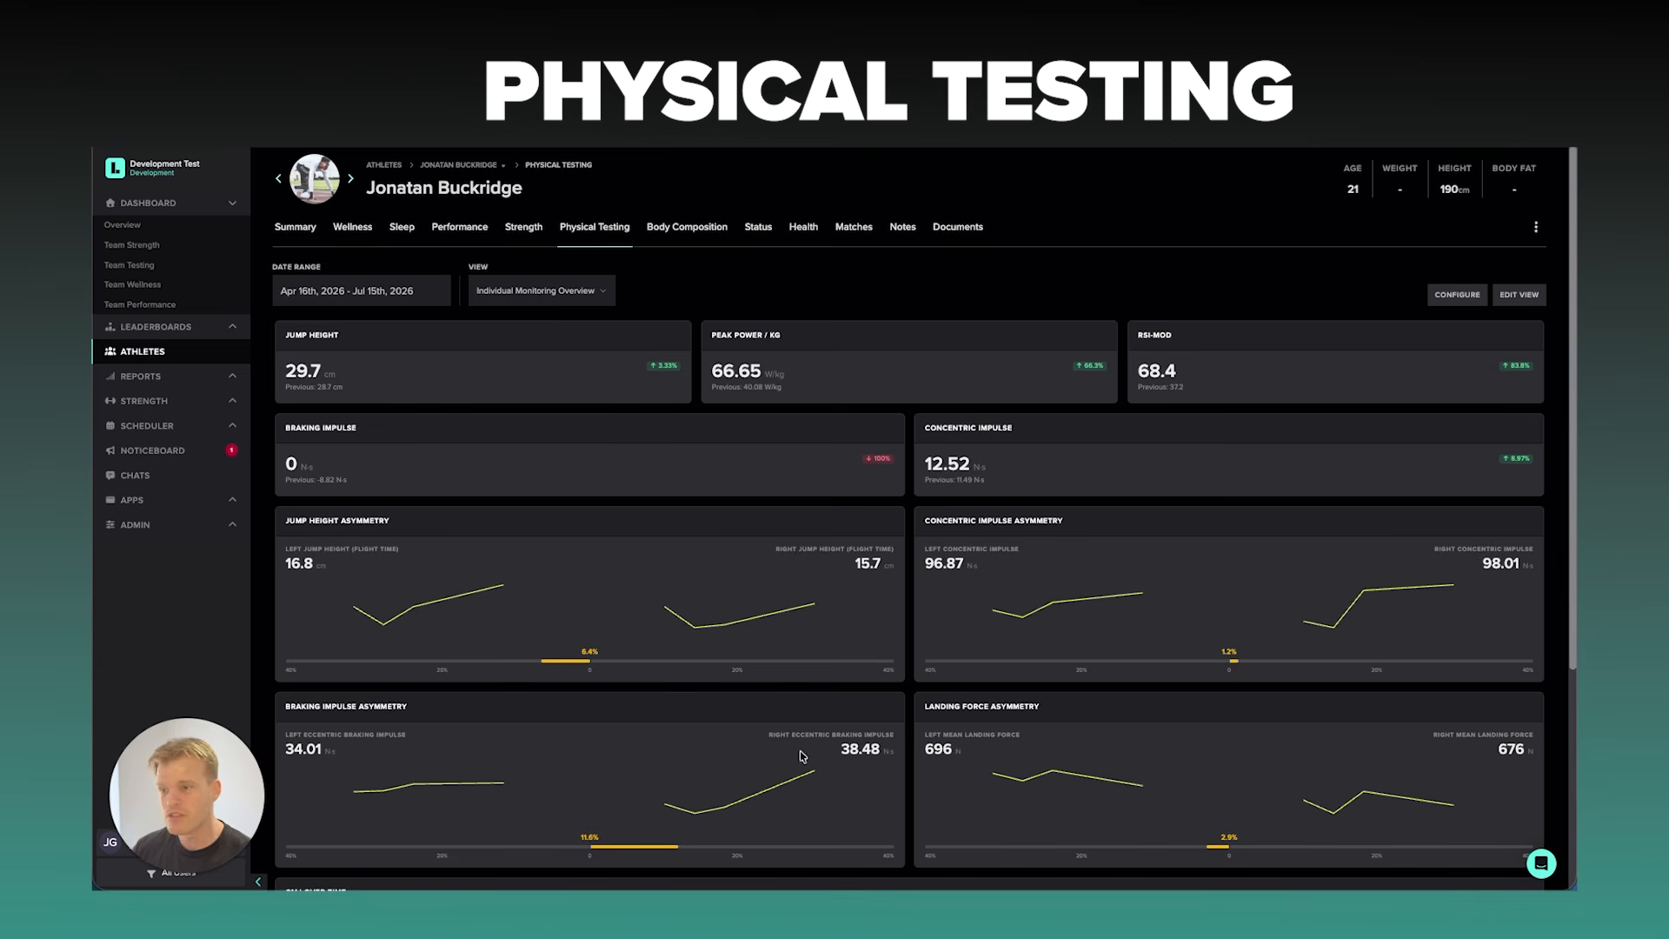
# Set up a new physical testing view named "Force Plate Metric" that applies to all athletes.
pyautogui.click(558, 294)
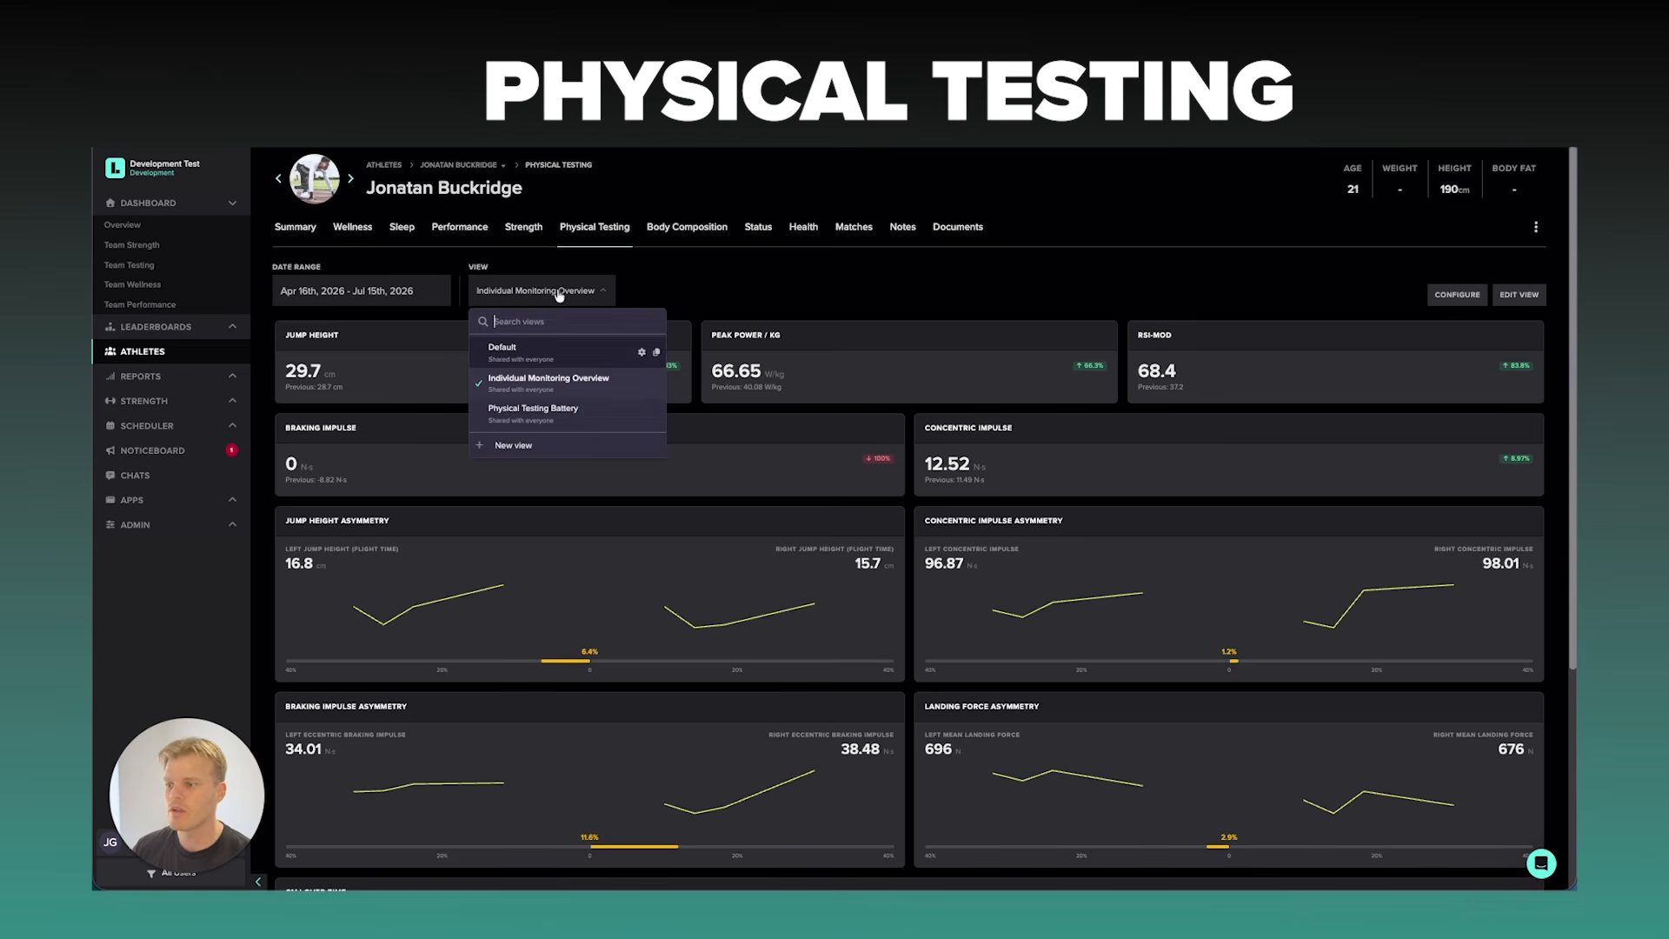
pyautogui.click(523, 446)
pyautogui.click(754, 421)
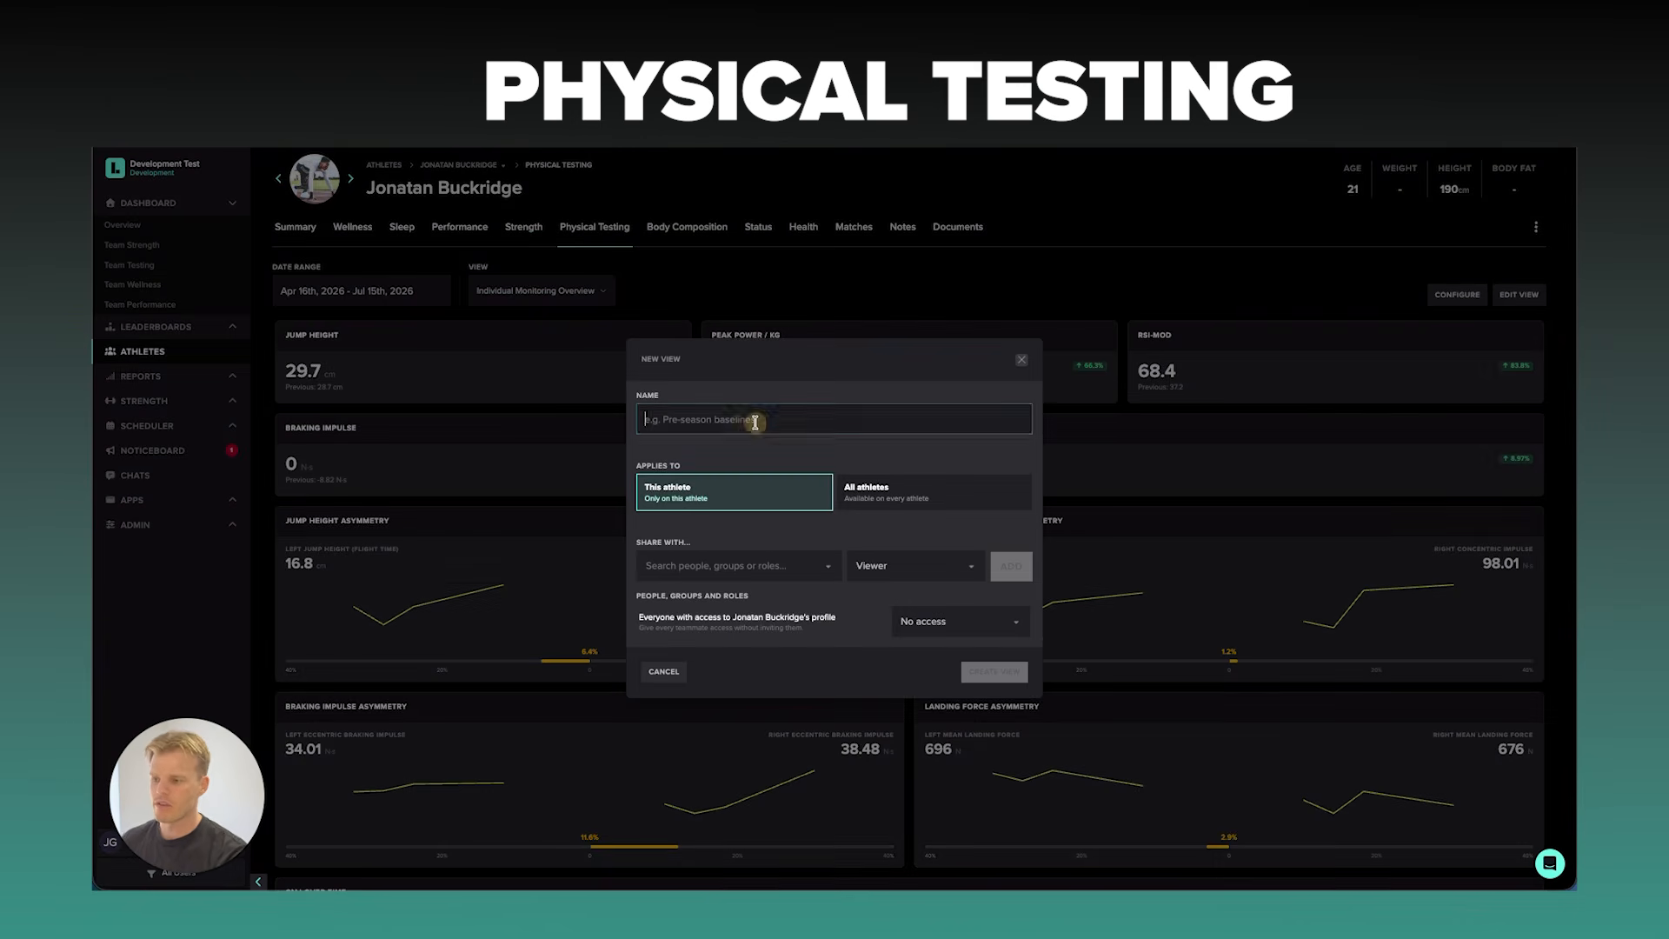
pyautogui.write('Force')
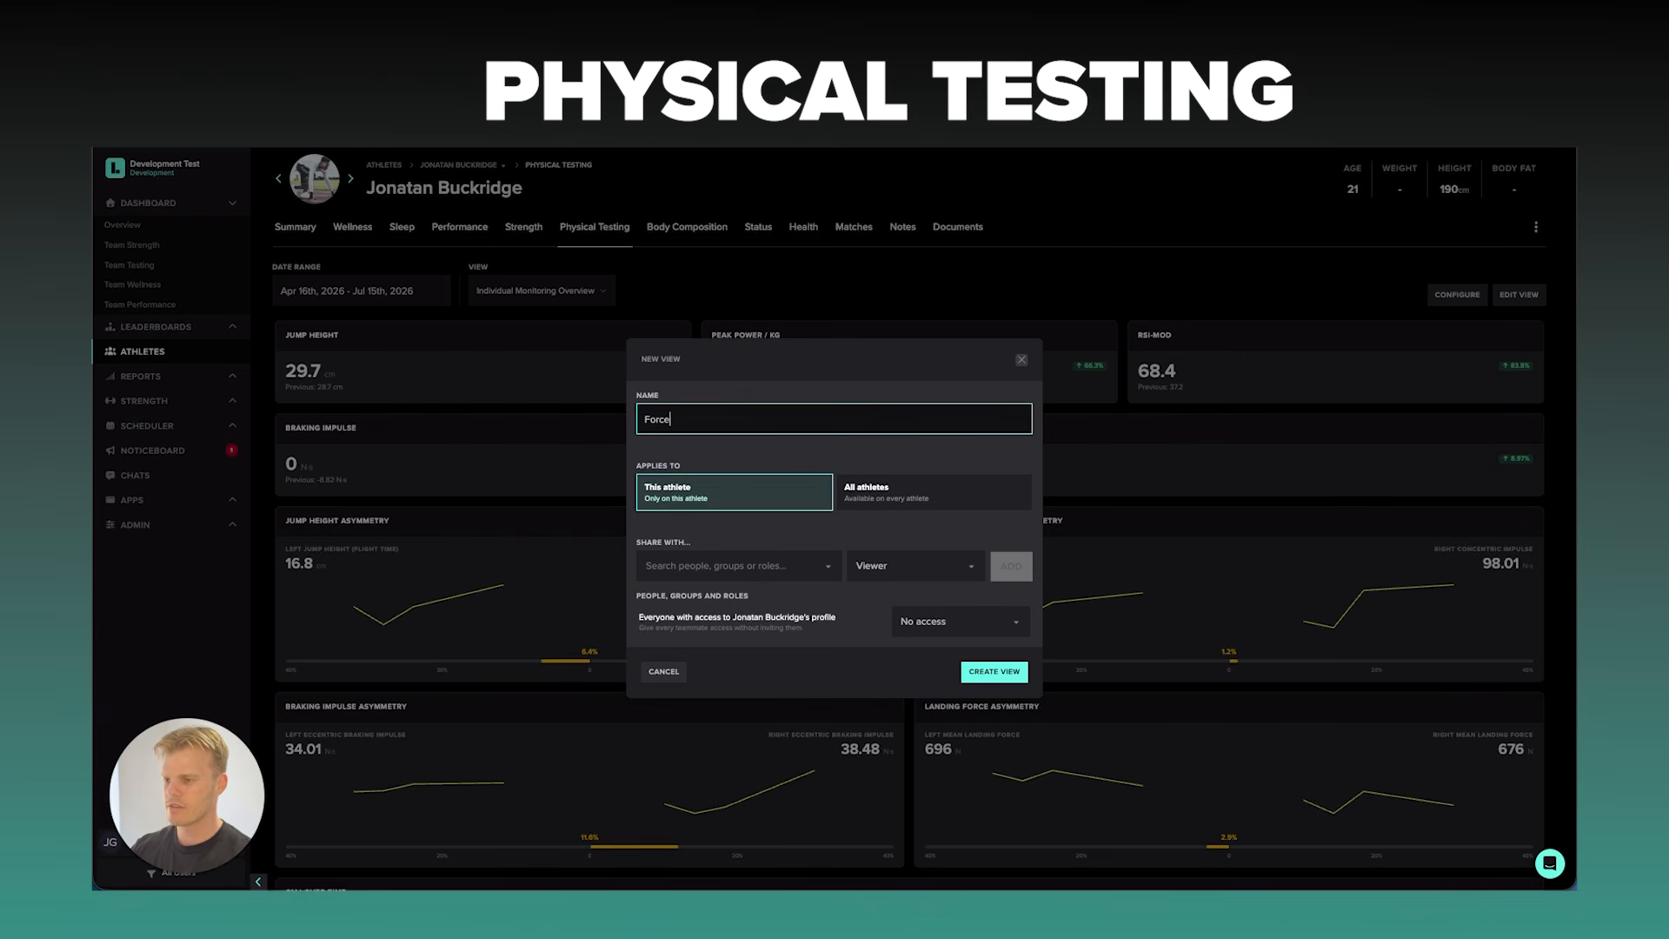
pyautogui.write(' Plate ')
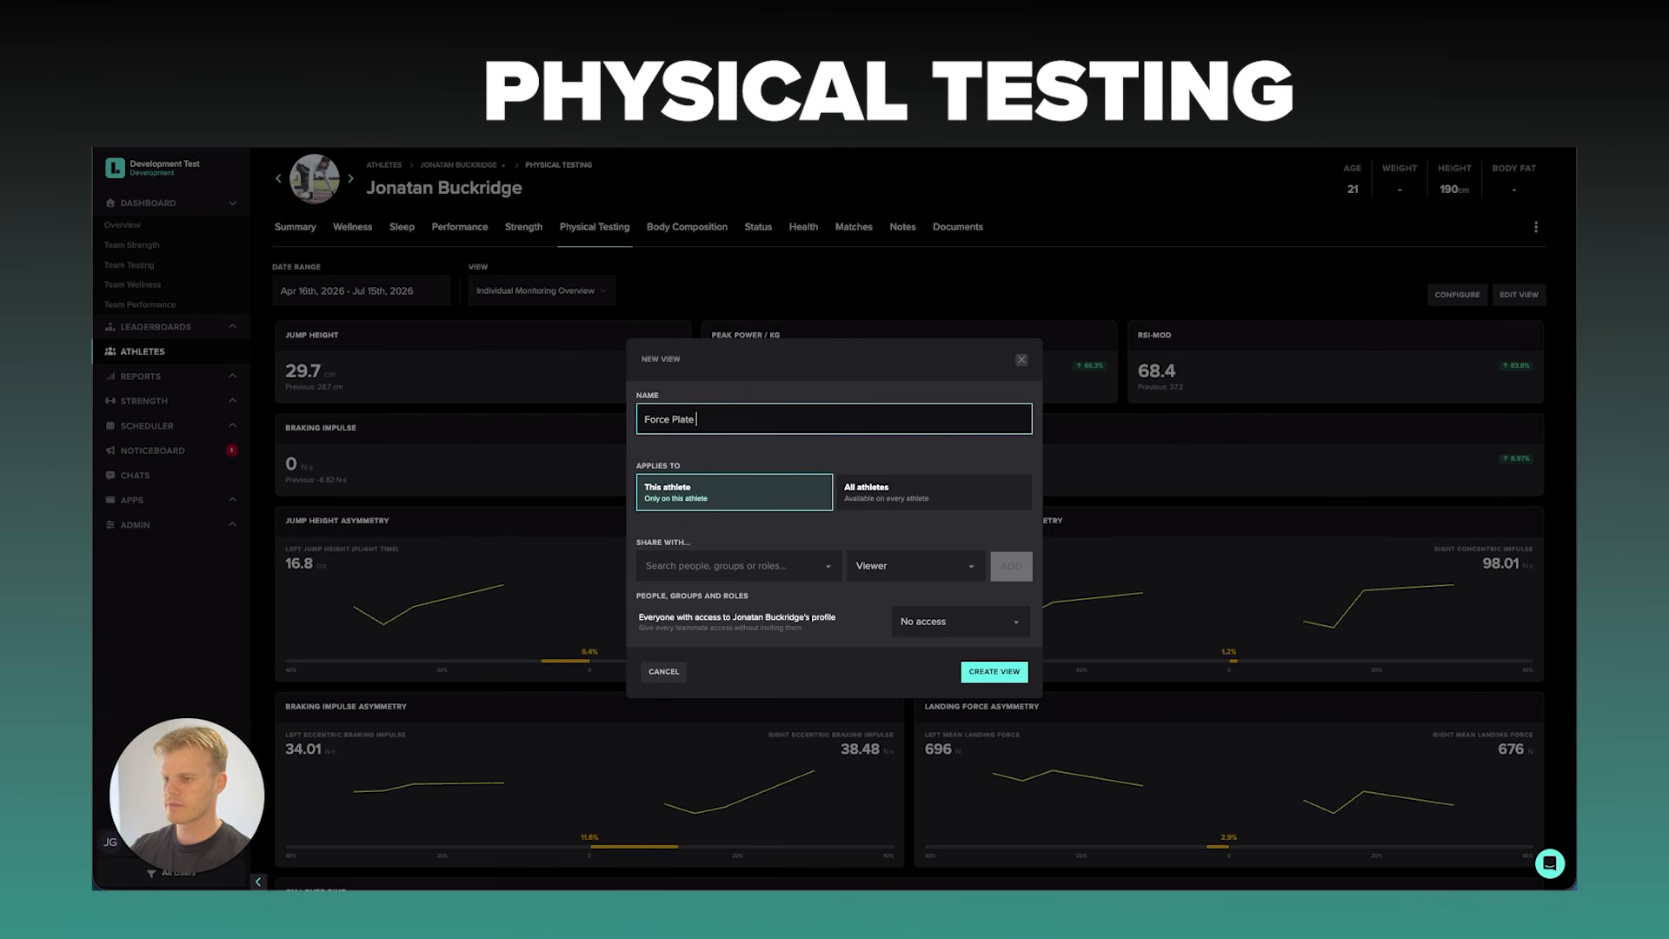
pyautogui.write('Metric')
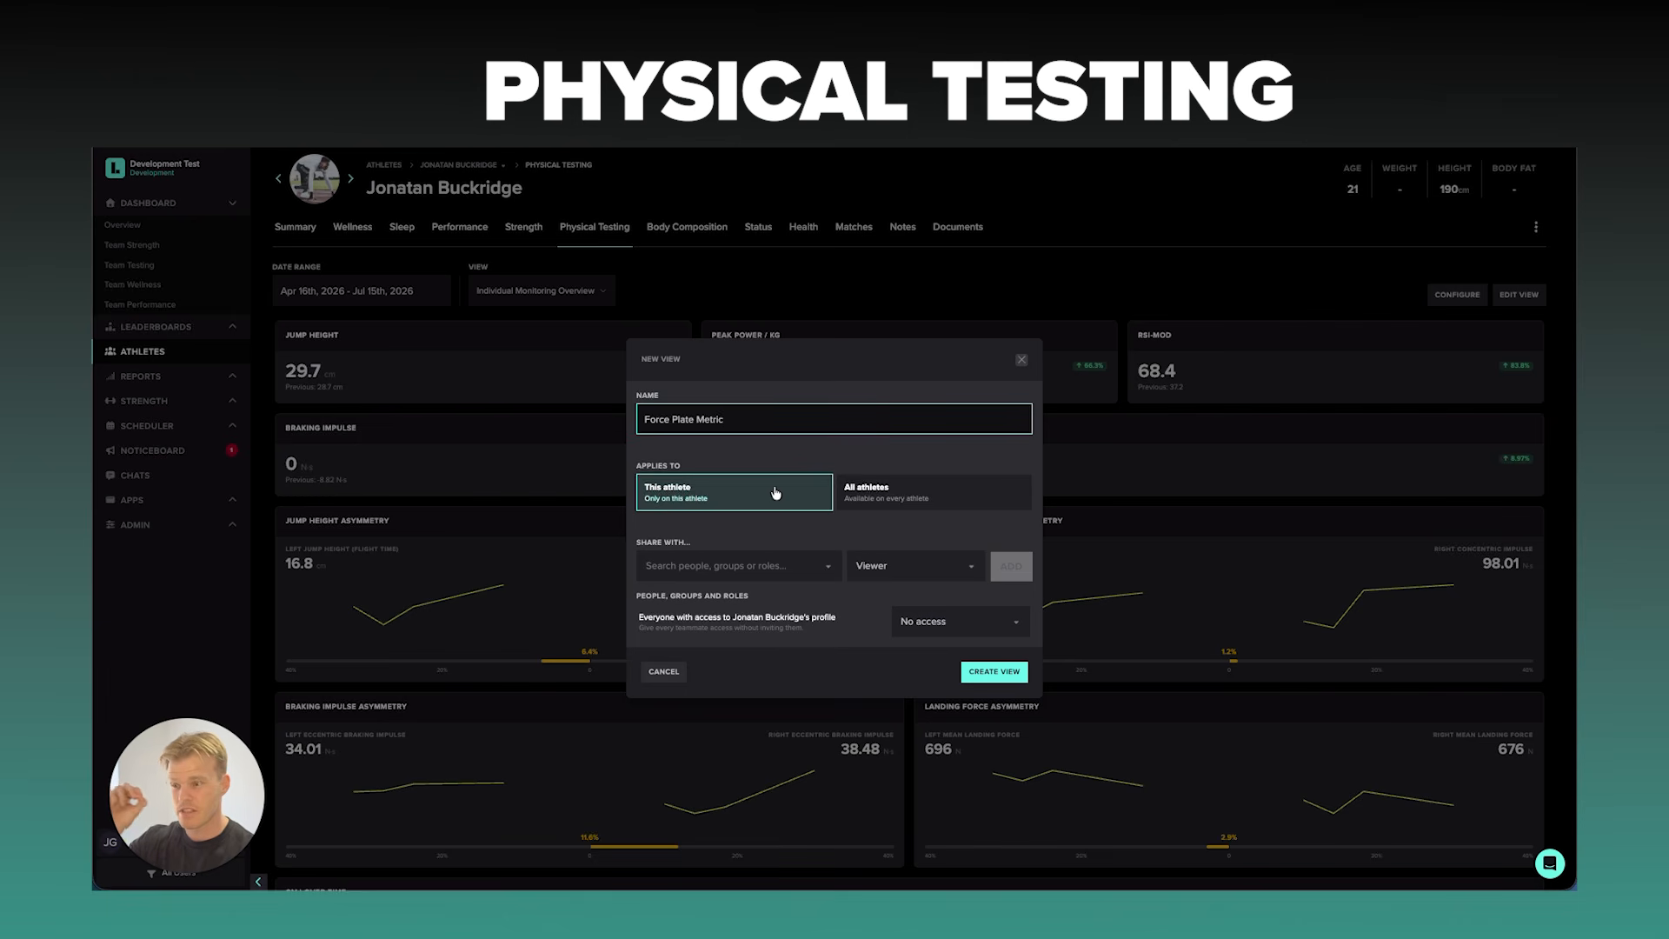
pyautogui.click(873, 505)
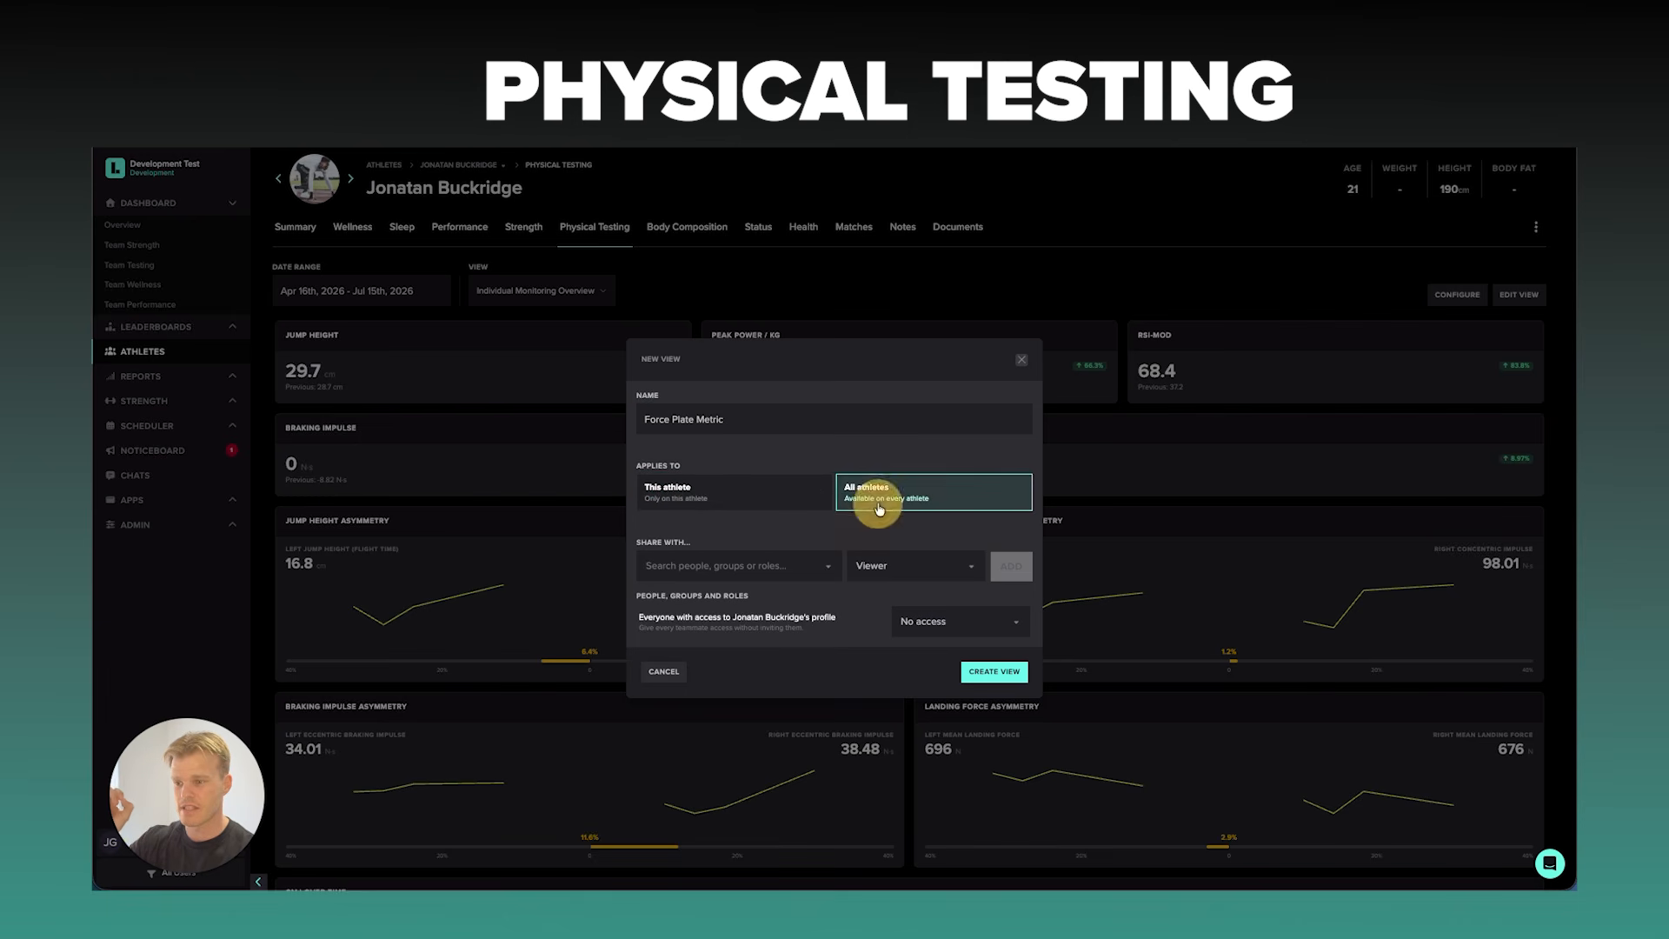
# Try selecting Performance Manager as a sharing recipient for the new view and clear the selection.
pyautogui.click(766, 566)
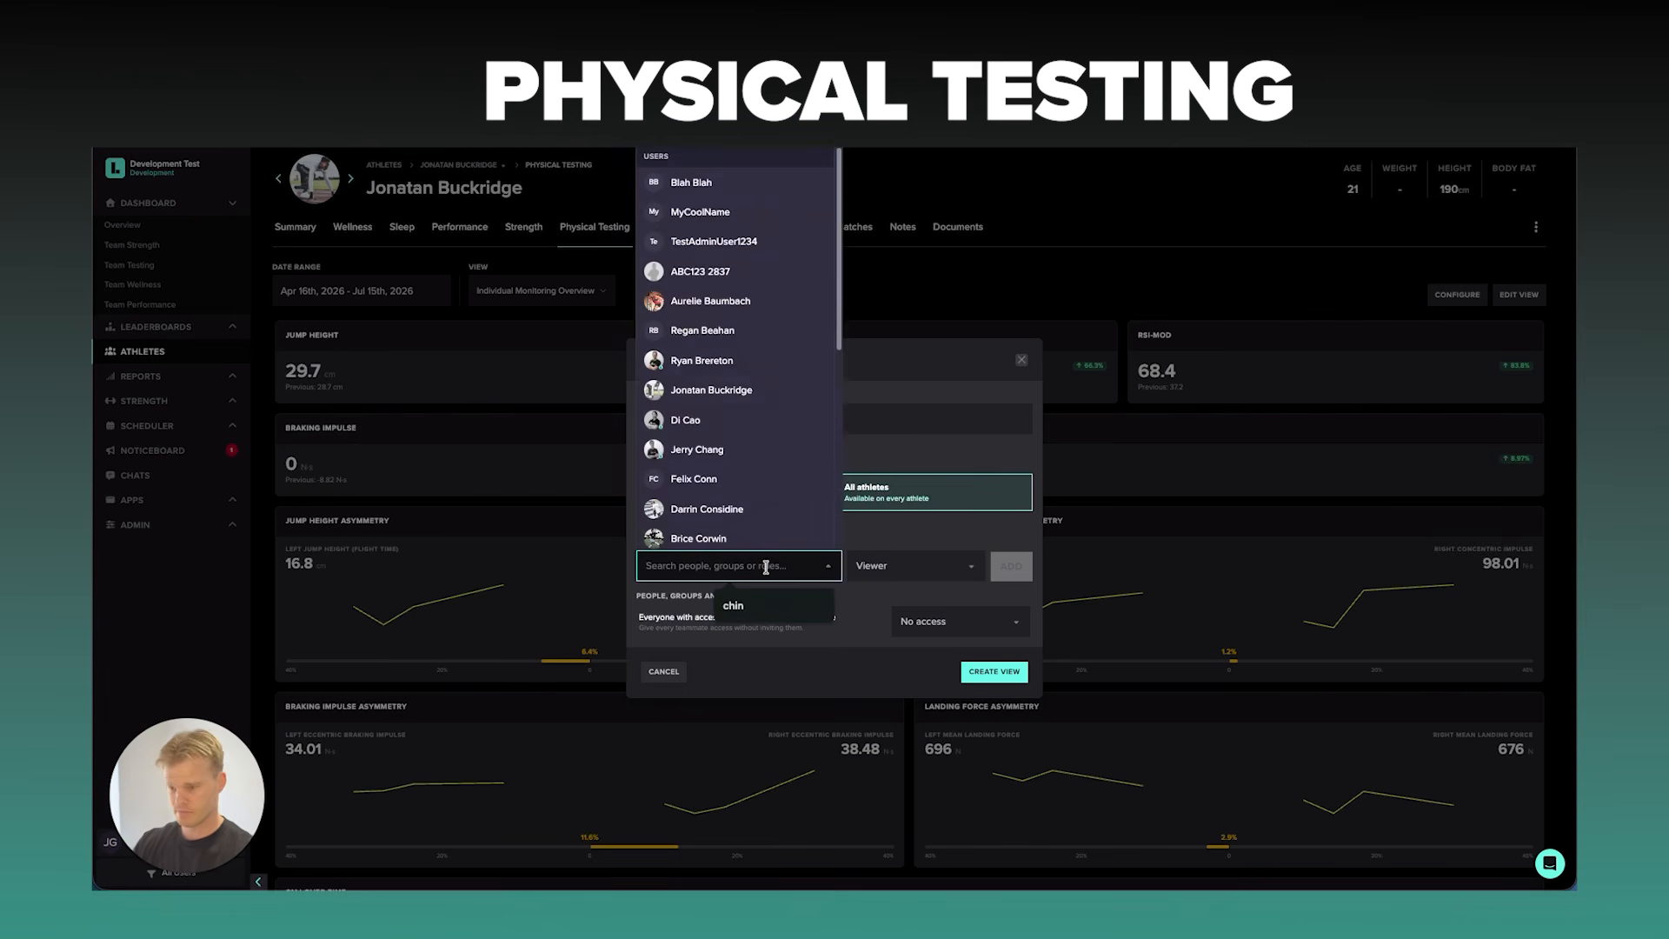
pyautogui.click(746, 483)
pyautogui.click(805, 560)
pyautogui.click(812, 566)
pyautogui.click(809, 566)
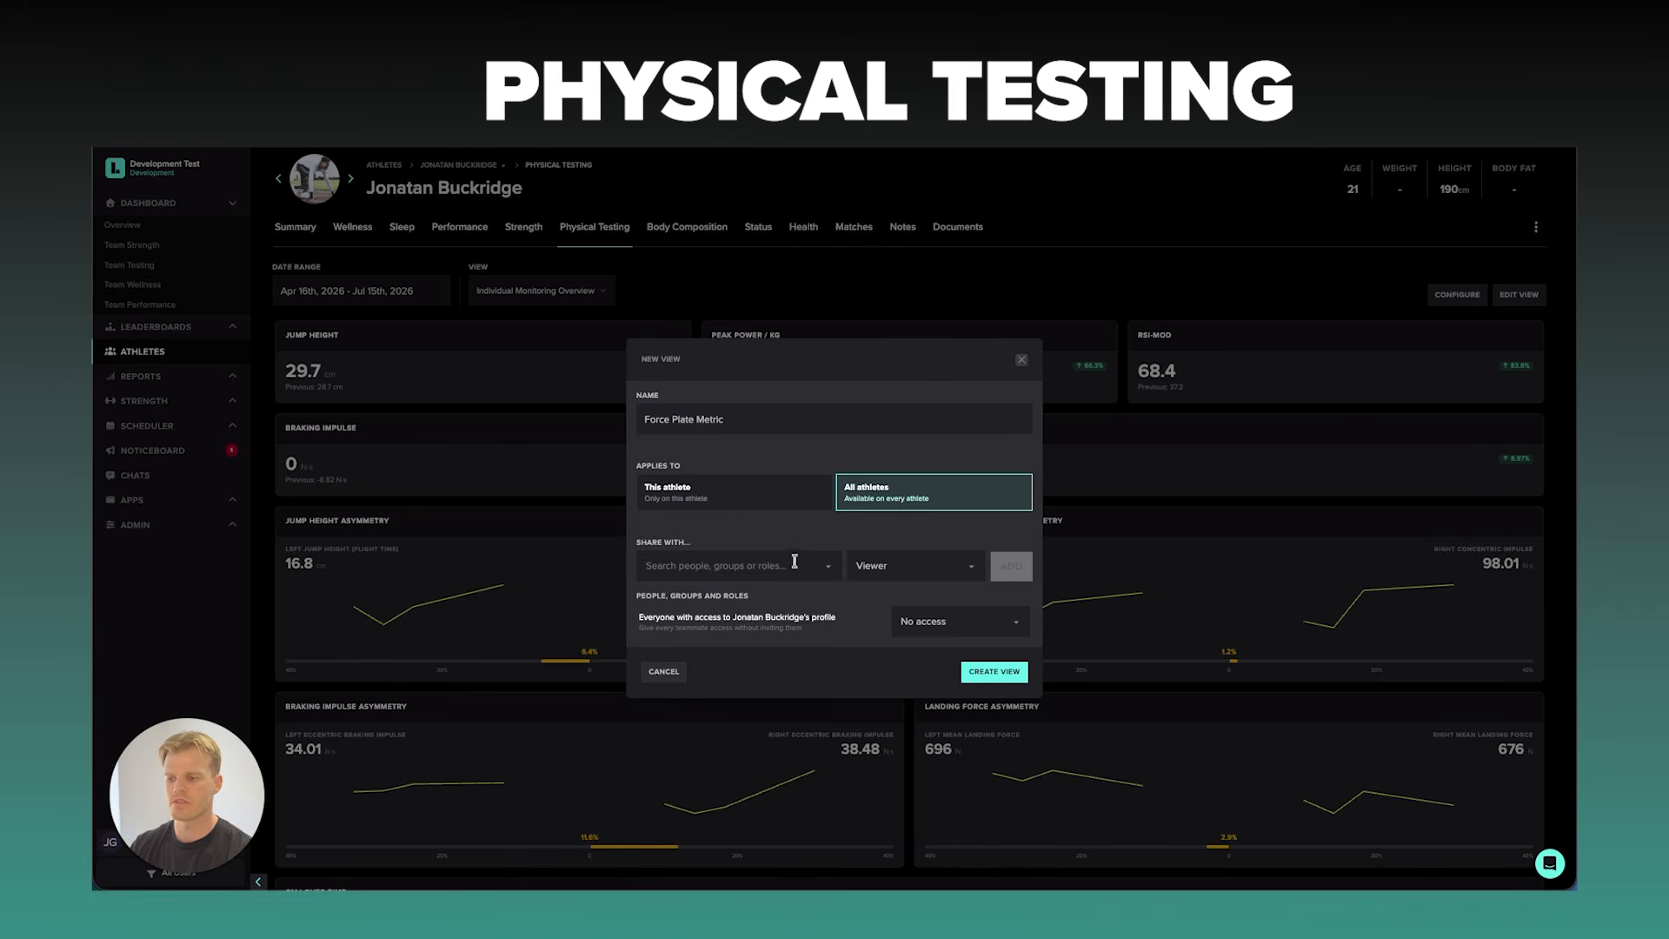
pyautogui.write('per')
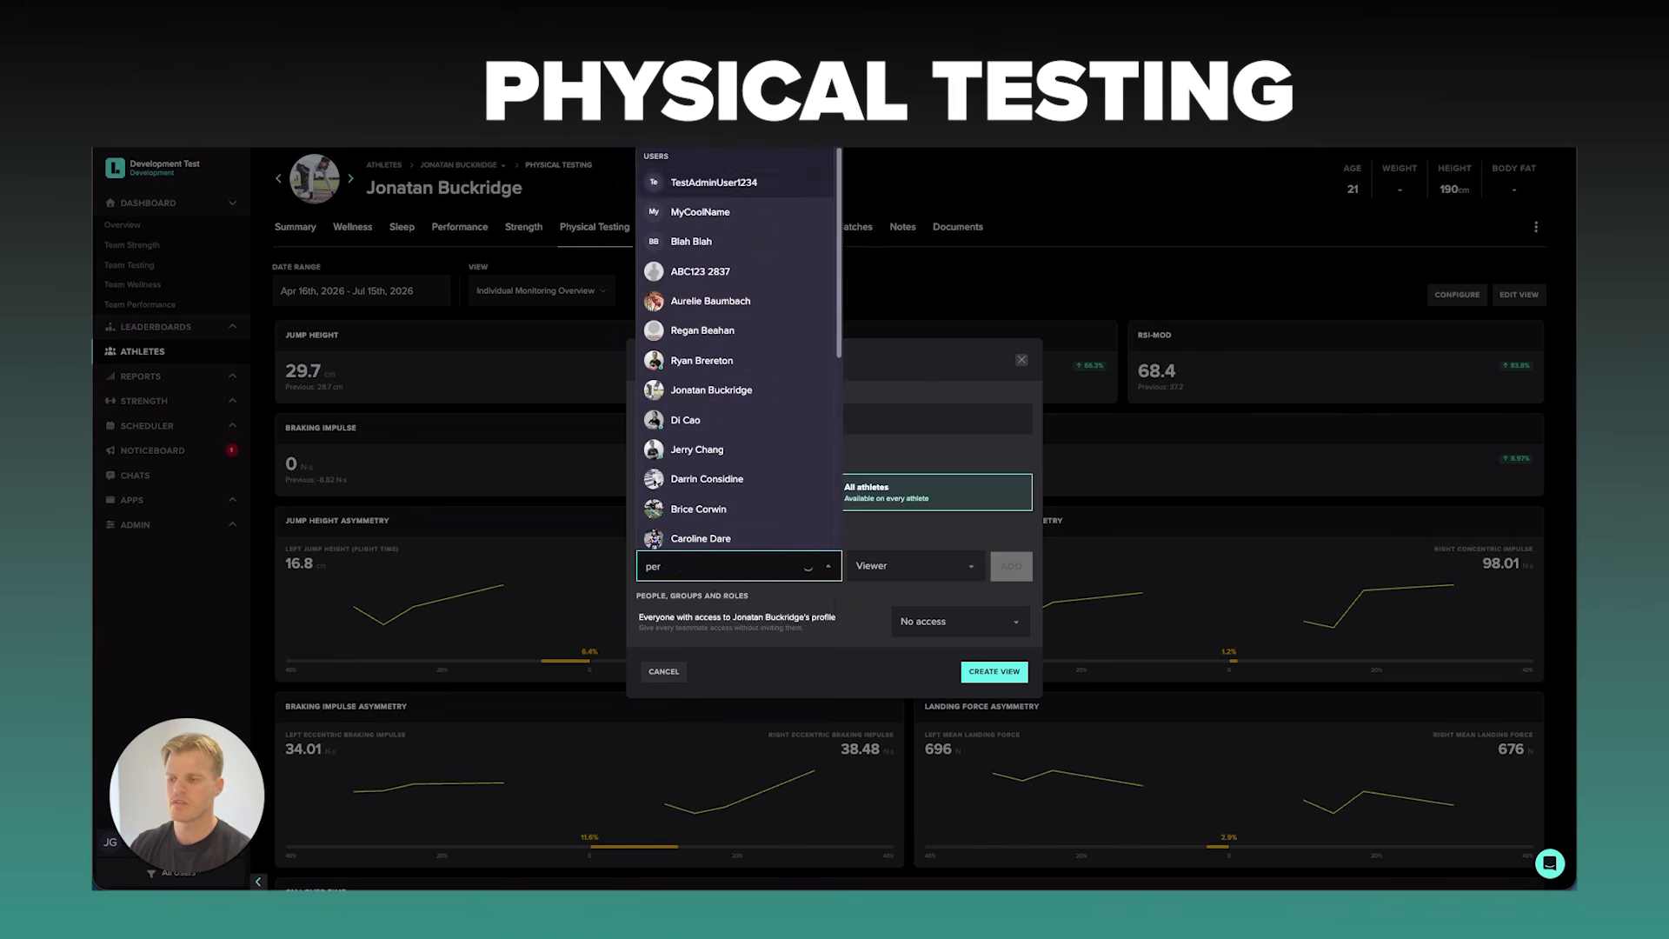
pyautogui.click(756, 610)
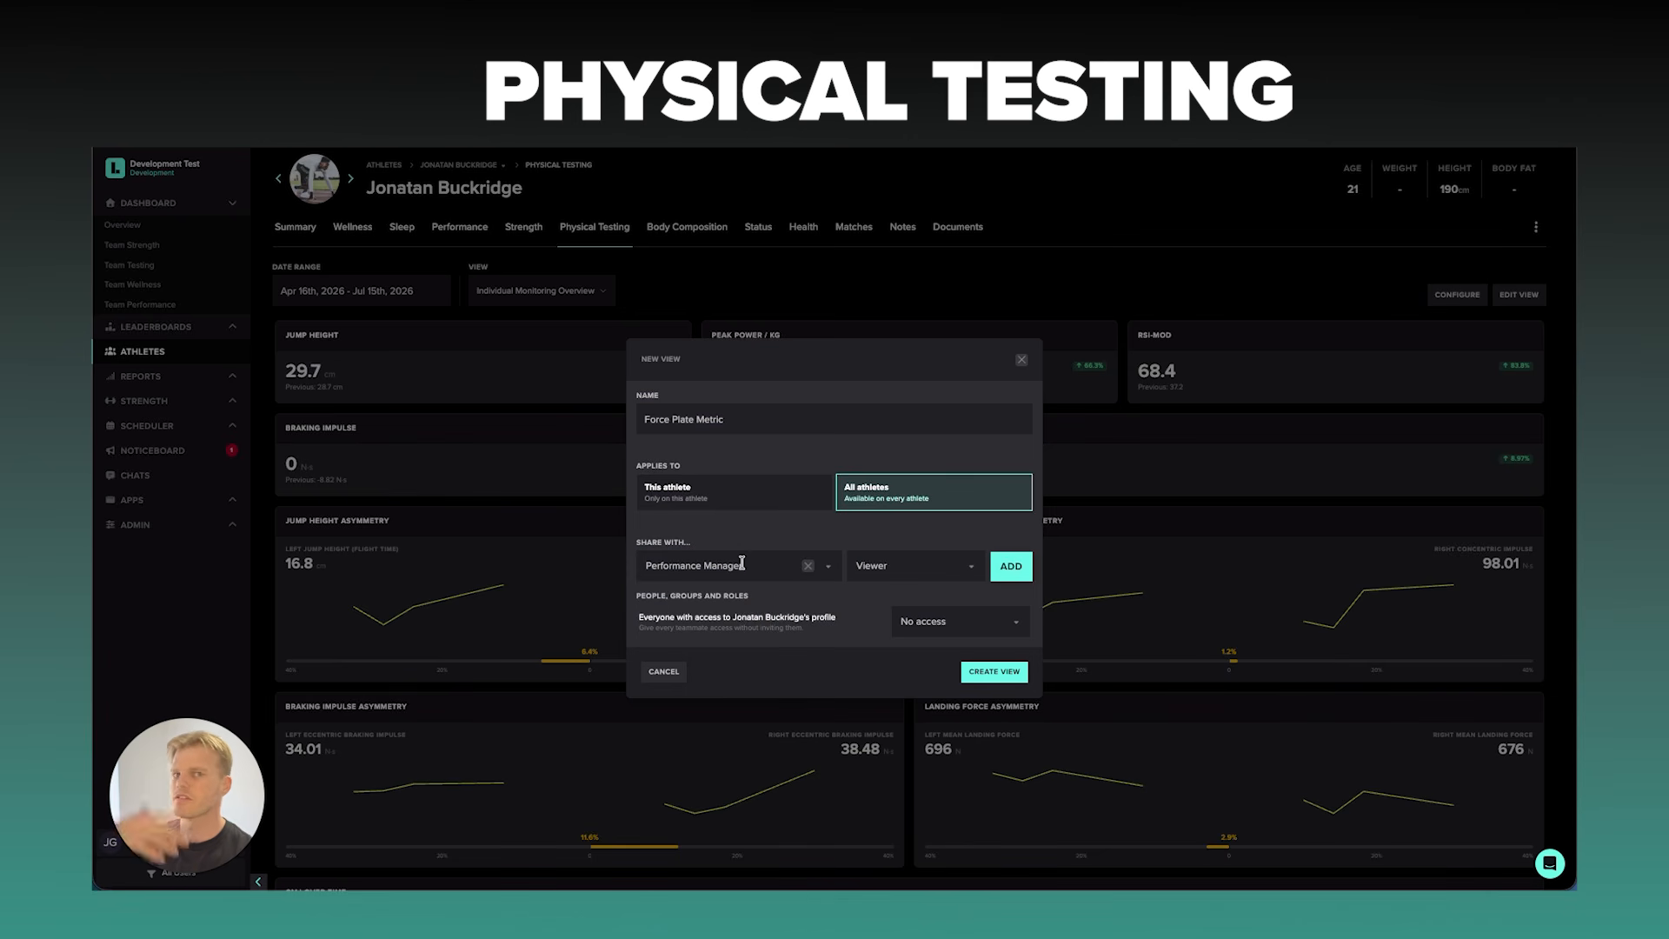
pyautogui.click(808, 566)
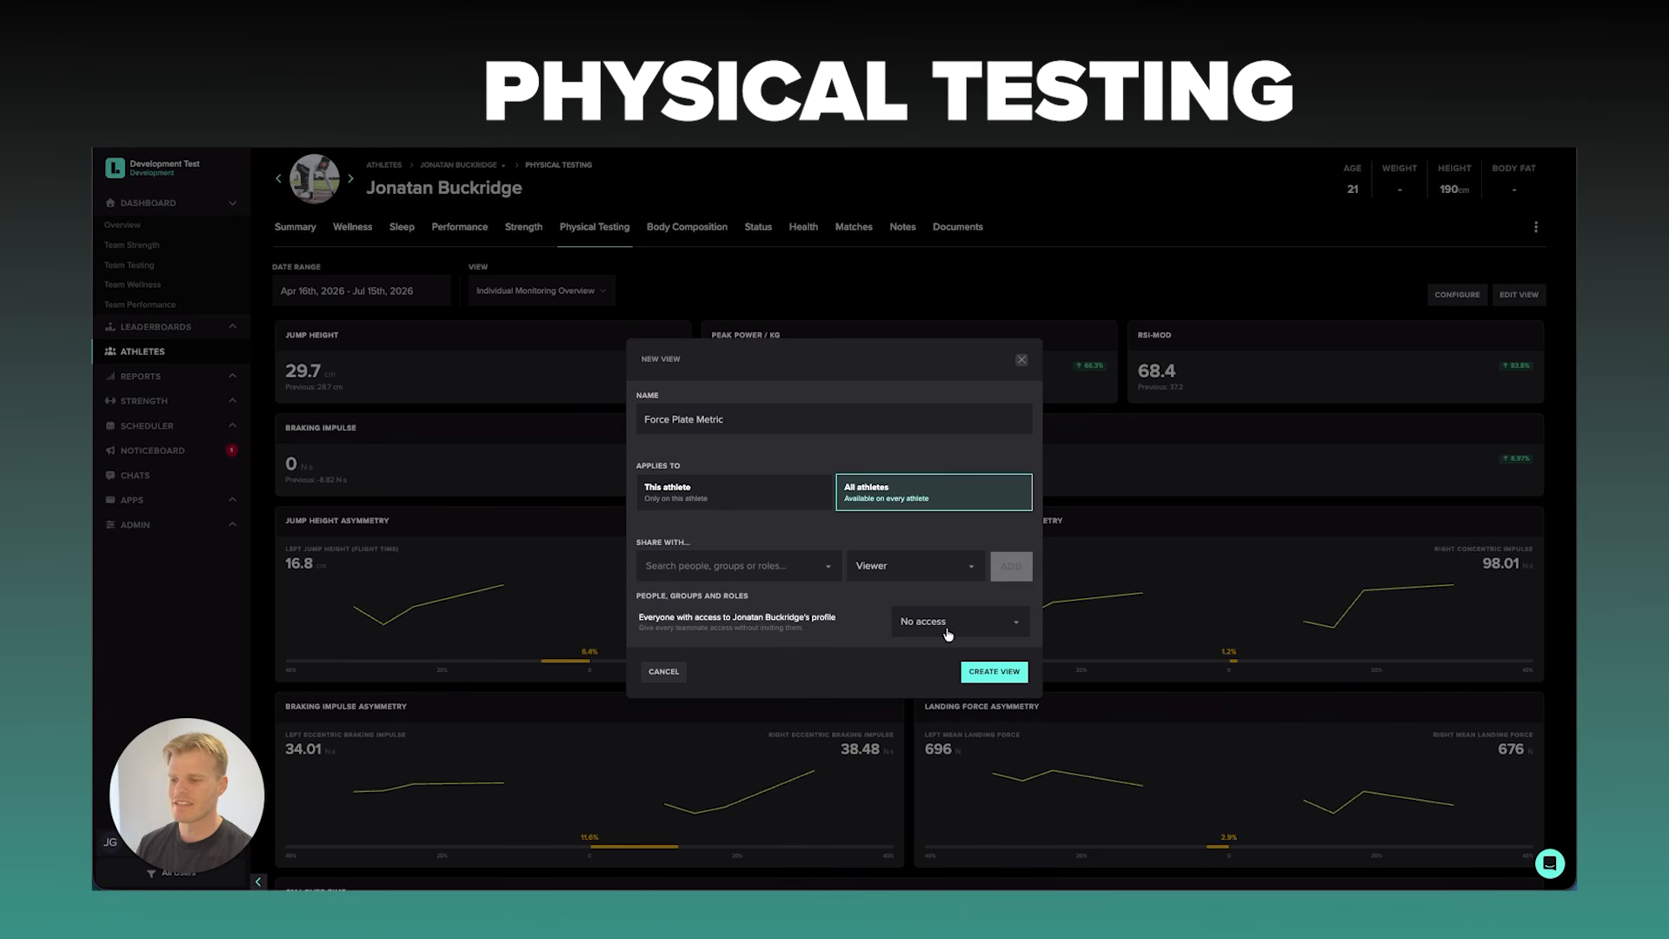
# Review the Viewer and Editor sharing permissions and create the Force Plate Metric view.
pyautogui.tripleClick(718, 619)
pyautogui.click(849, 633)
pyautogui.click(896, 566)
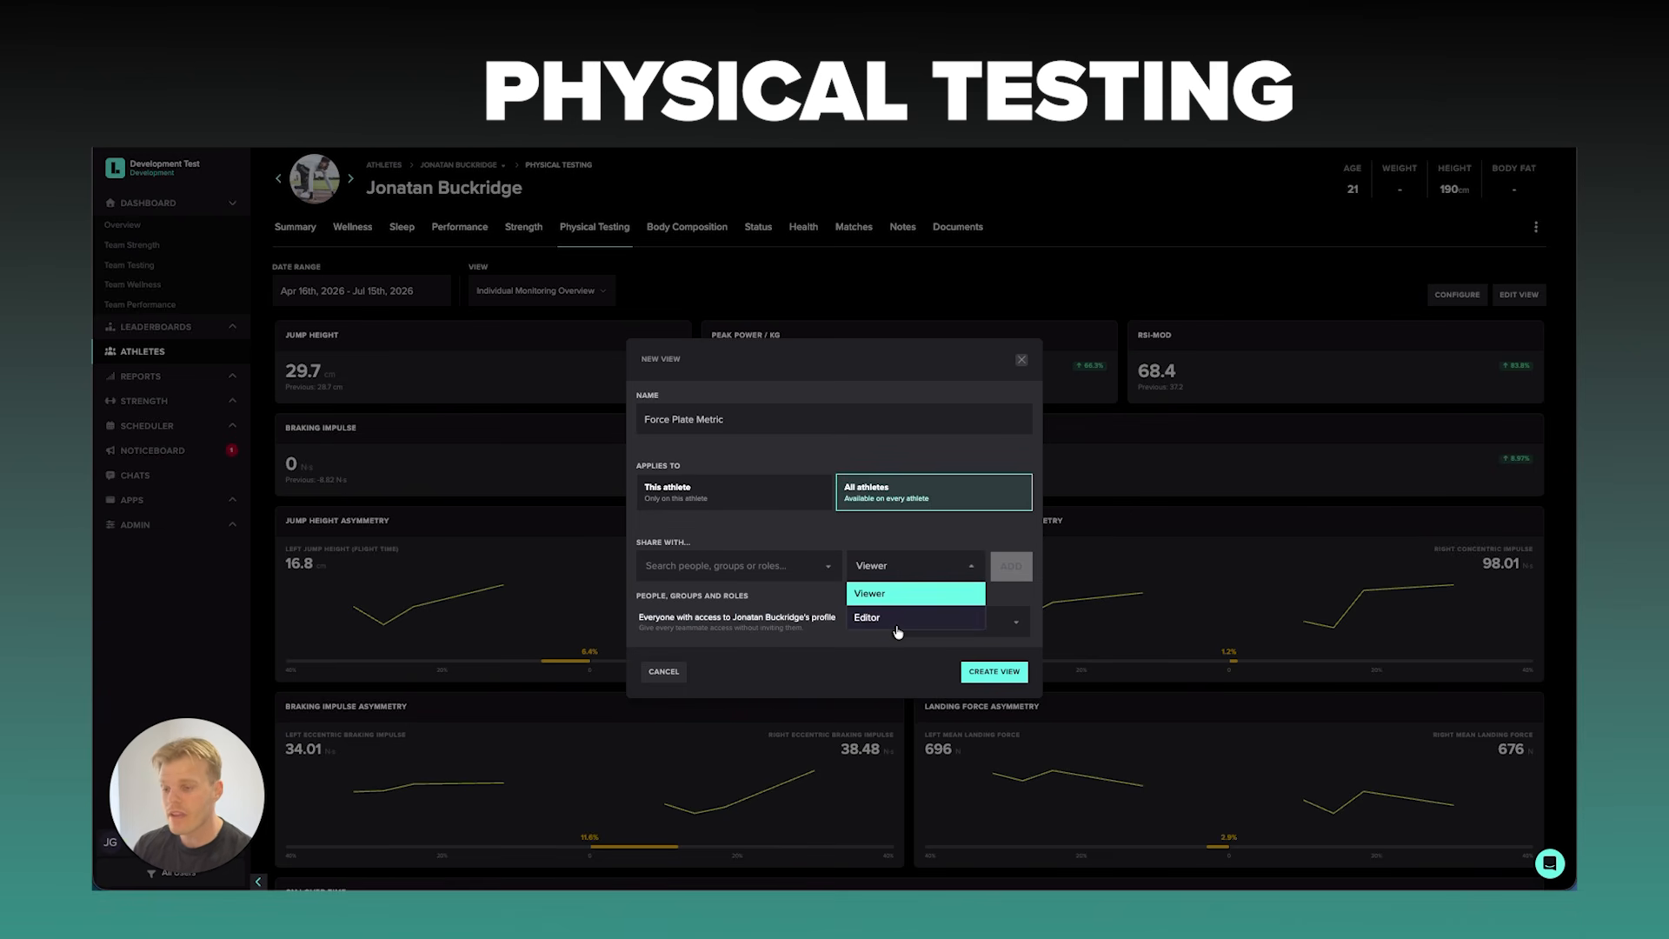
pyautogui.click(883, 534)
pyautogui.click(993, 671)
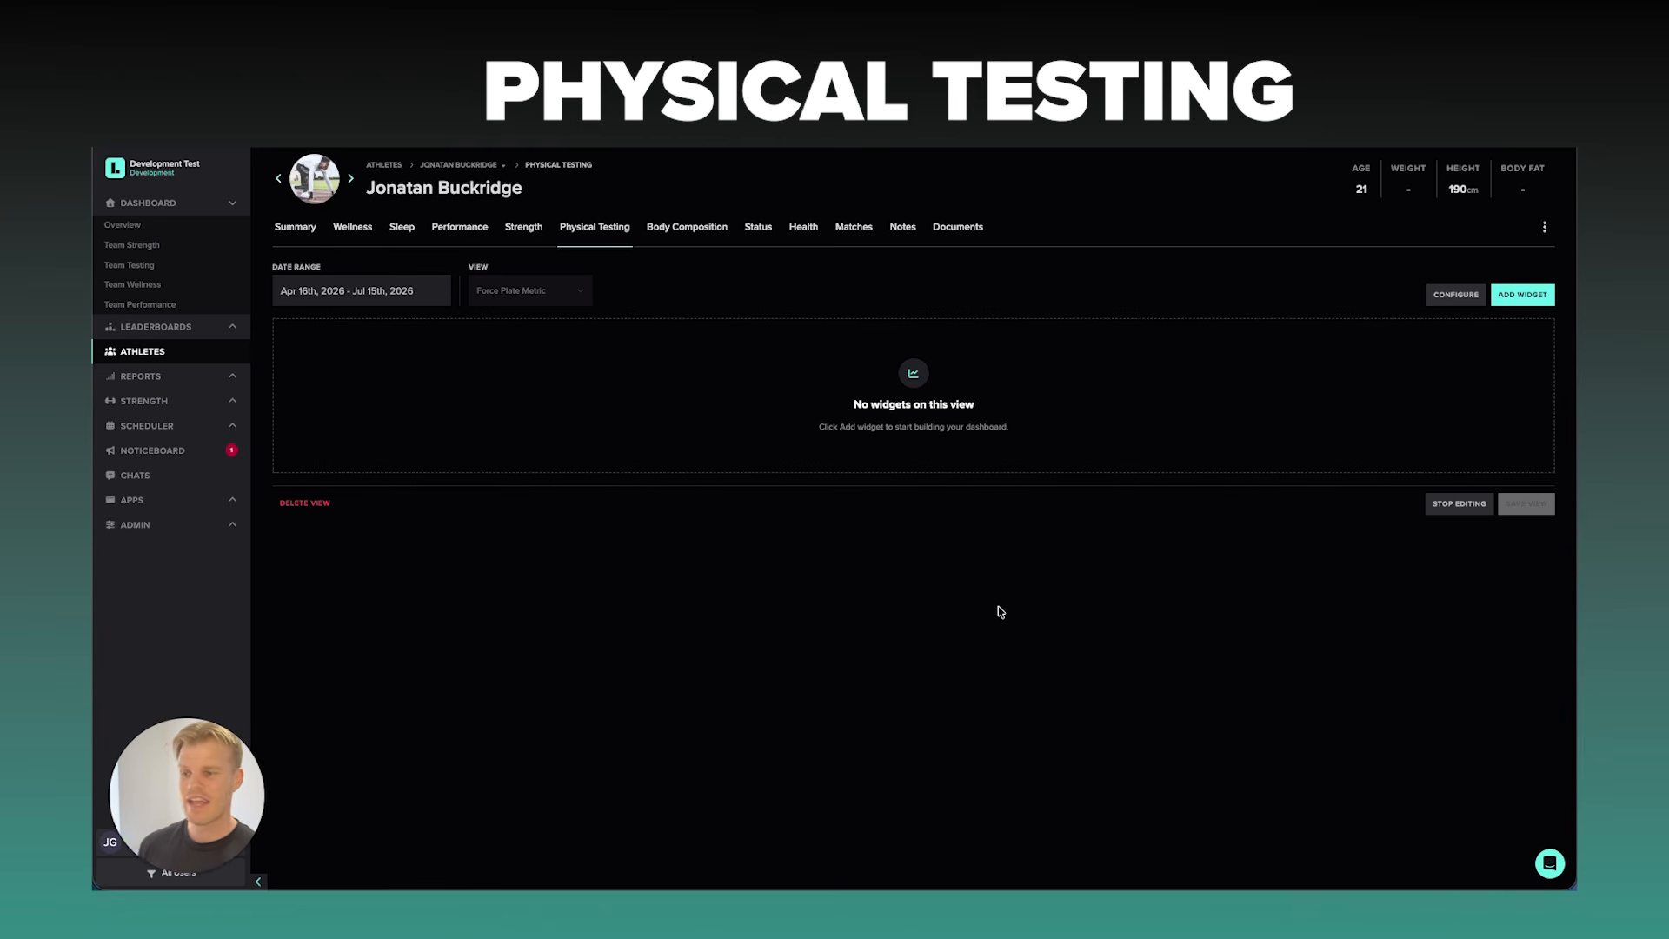
# Start a new widget for the empty view, go through the KPI Tile, Asymmetry, Scatter and Histogram types, and choose Line.
pyautogui.click(1522, 295)
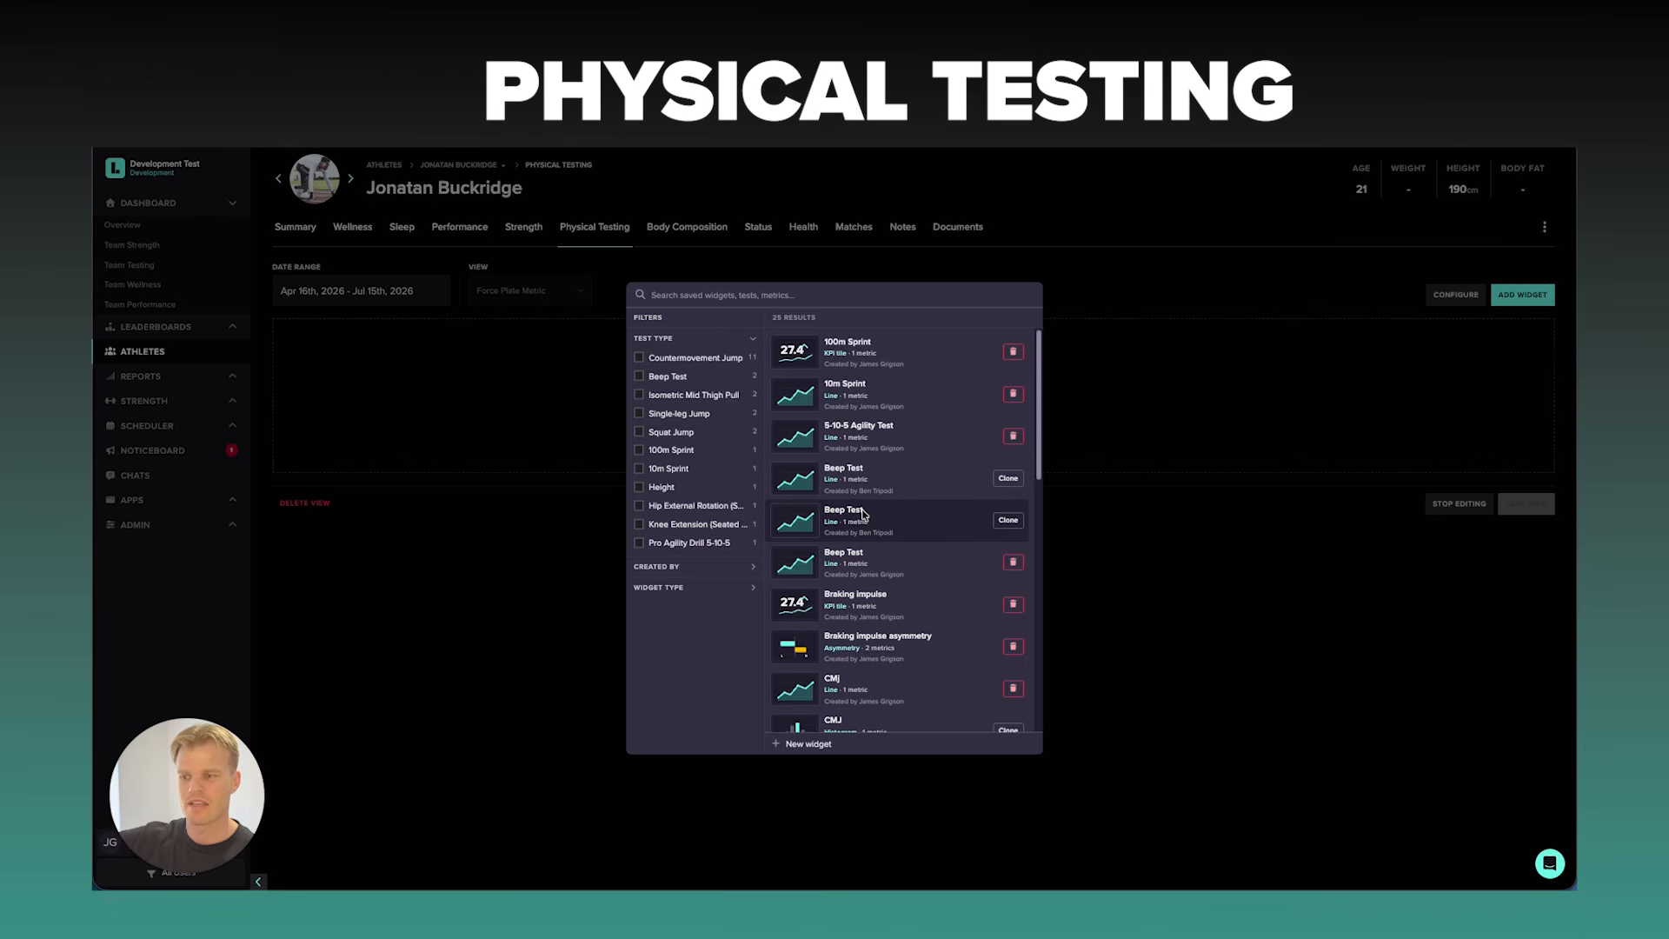
pyautogui.click(812, 744)
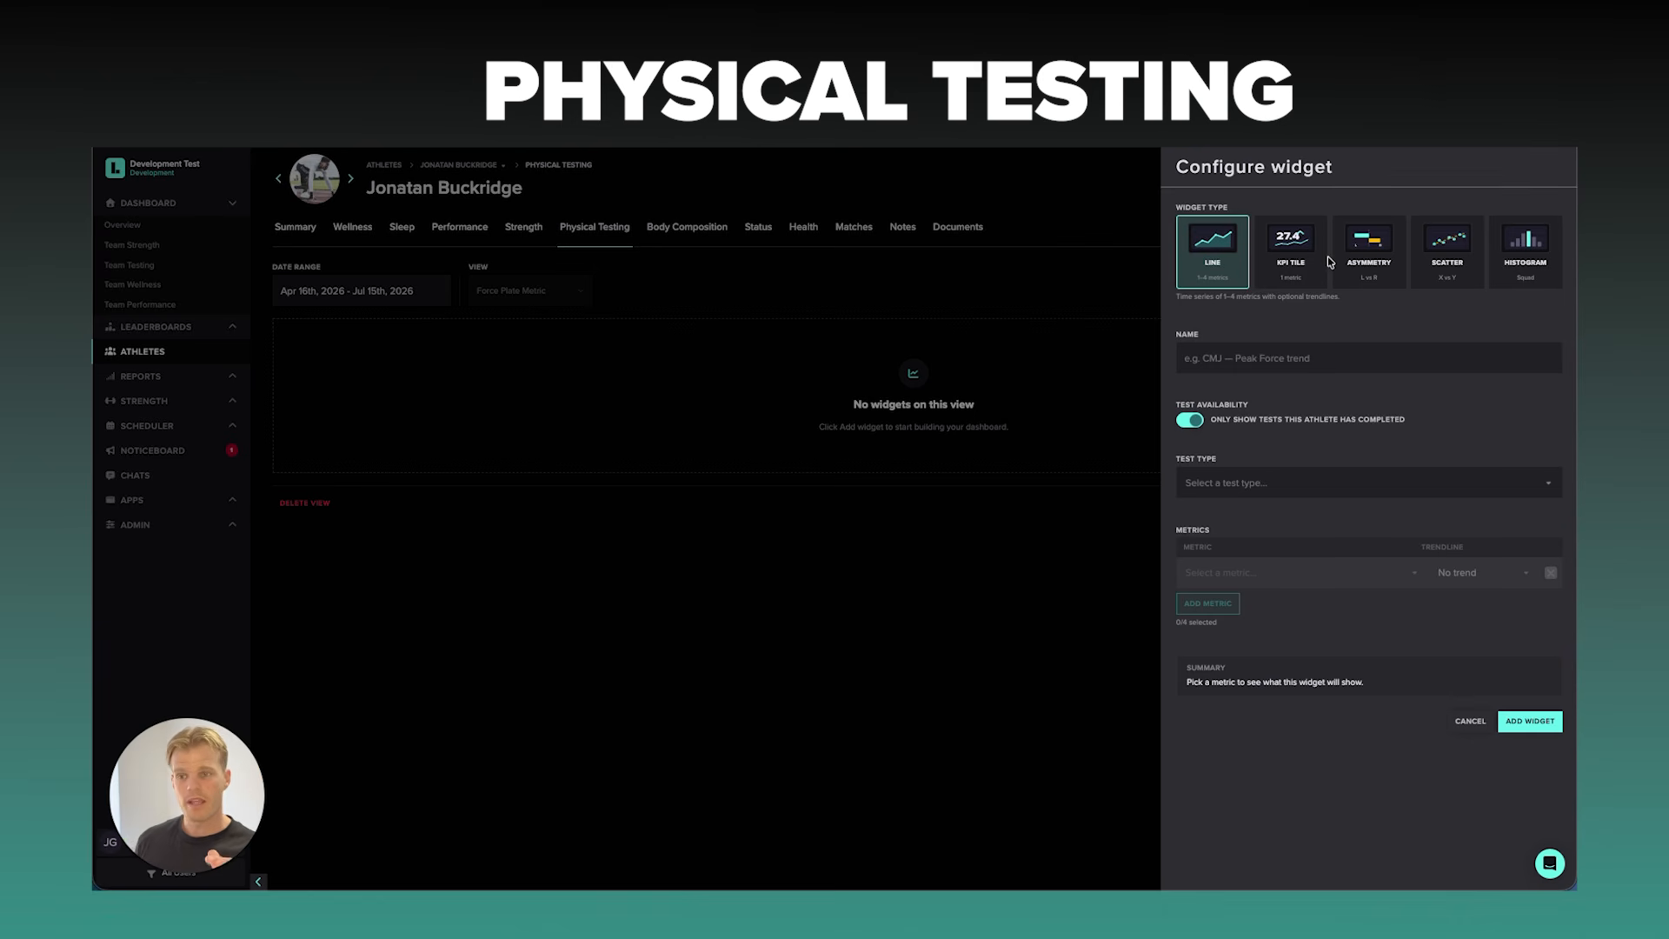
pyautogui.click(1291, 252)
pyautogui.click(1369, 252)
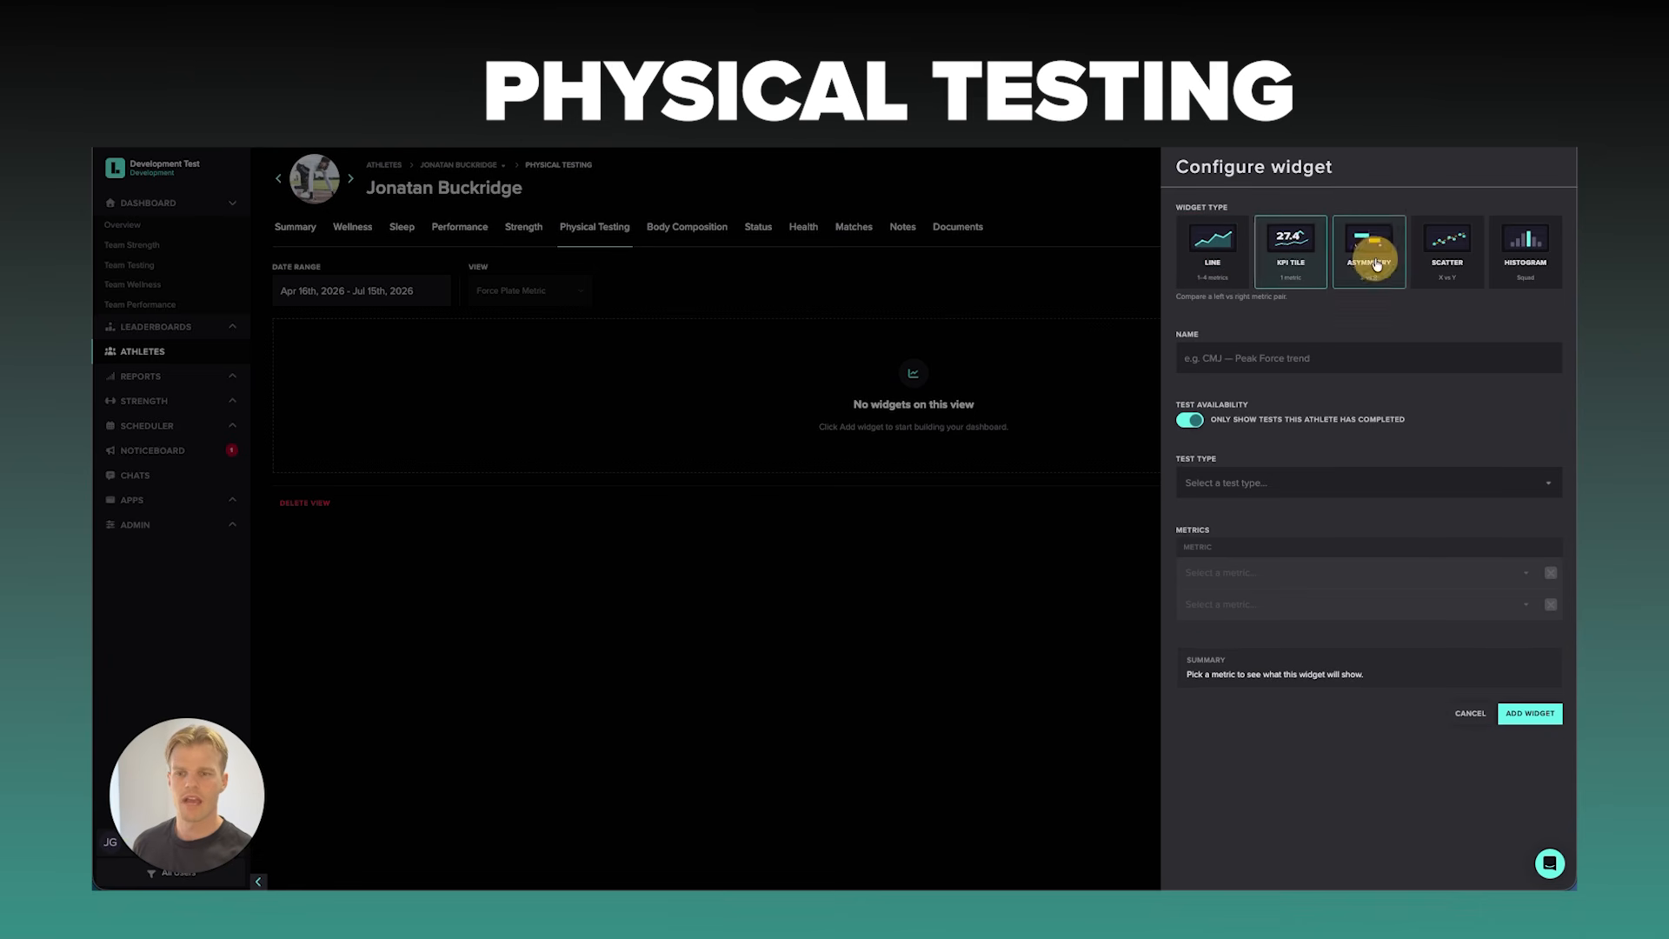
pyautogui.click(1437, 255)
pyautogui.click(1513, 253)
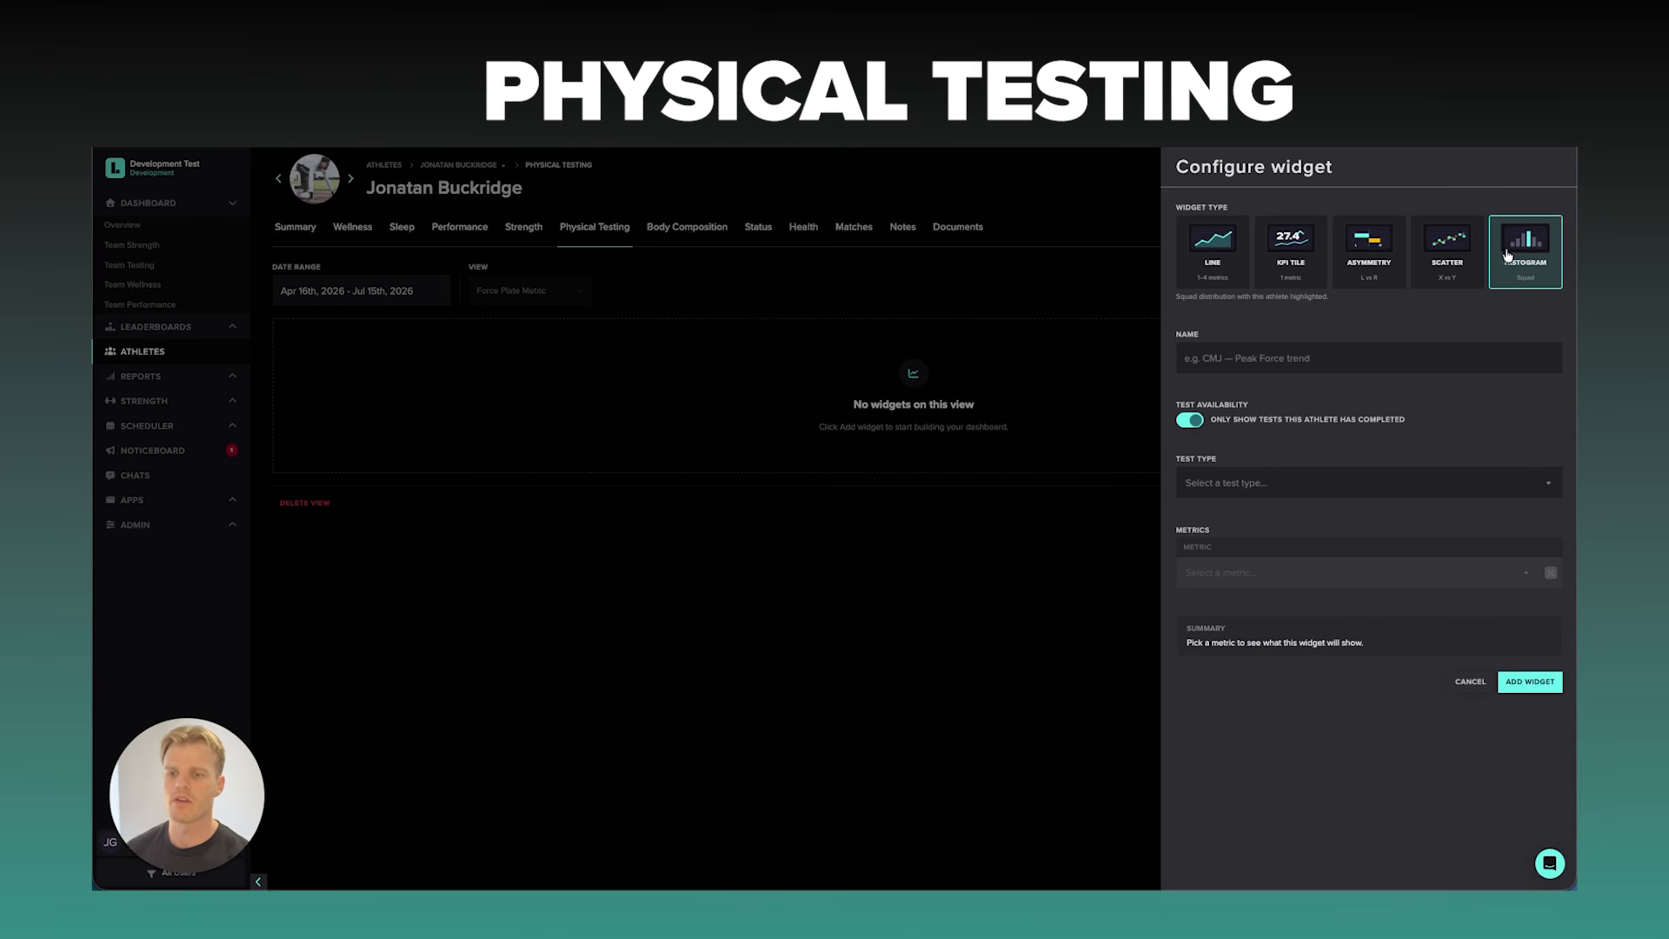
pyautogui.click(1215, 253)
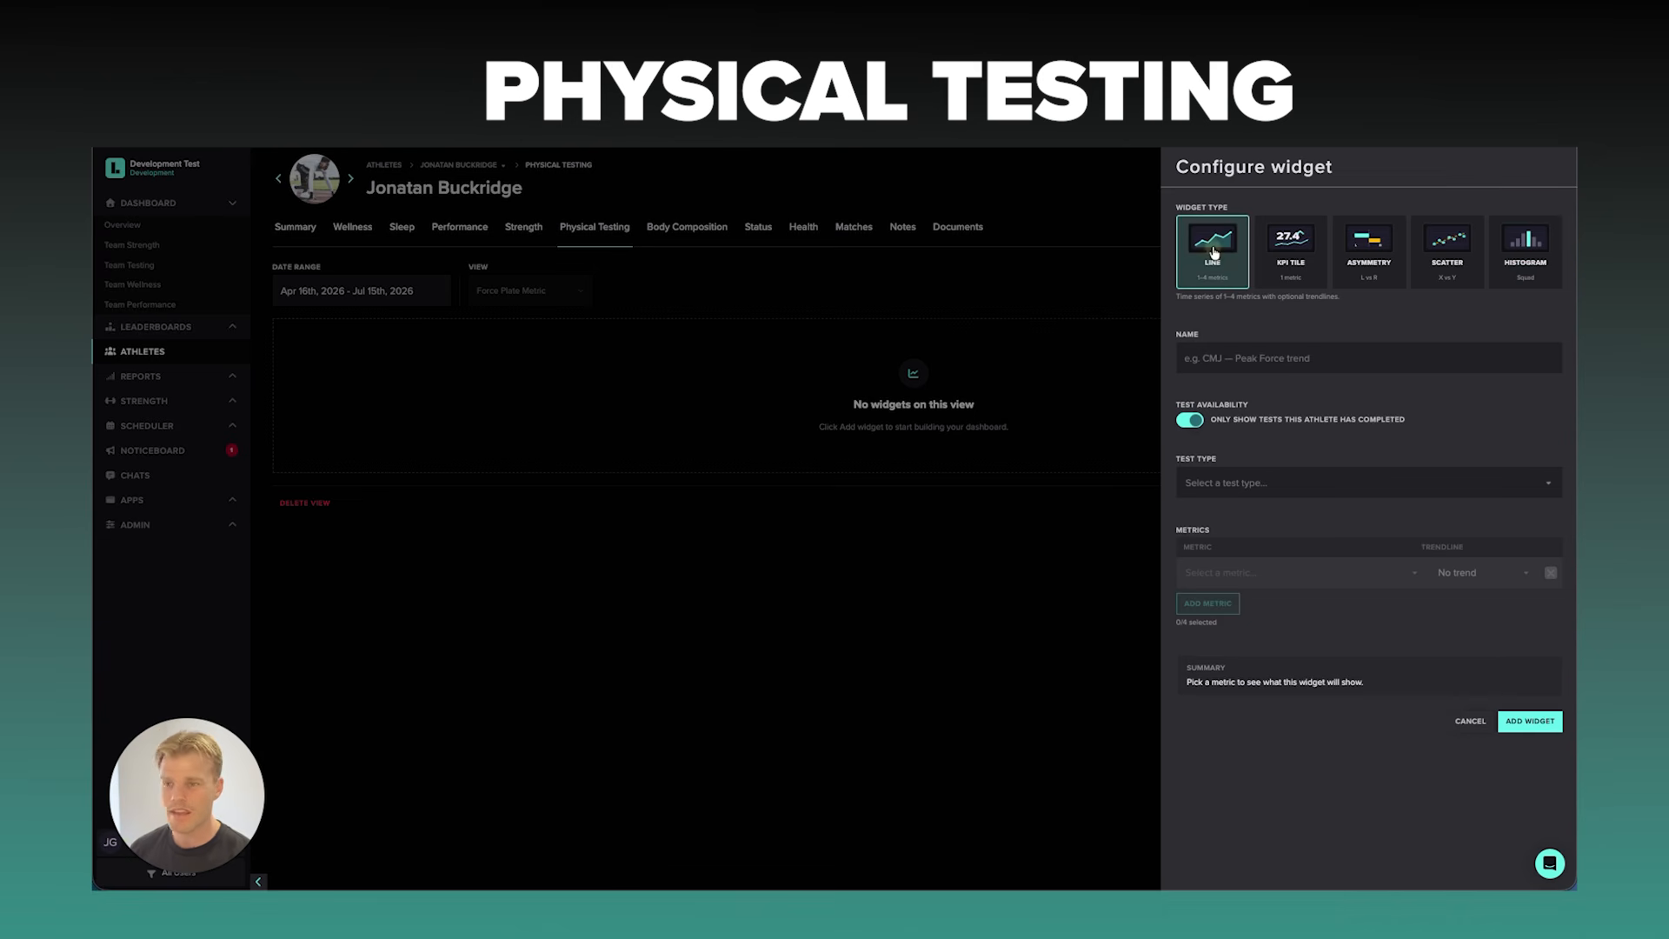
# Name the line widget "CMJ Height".
pyautogui.click(1262, 349)
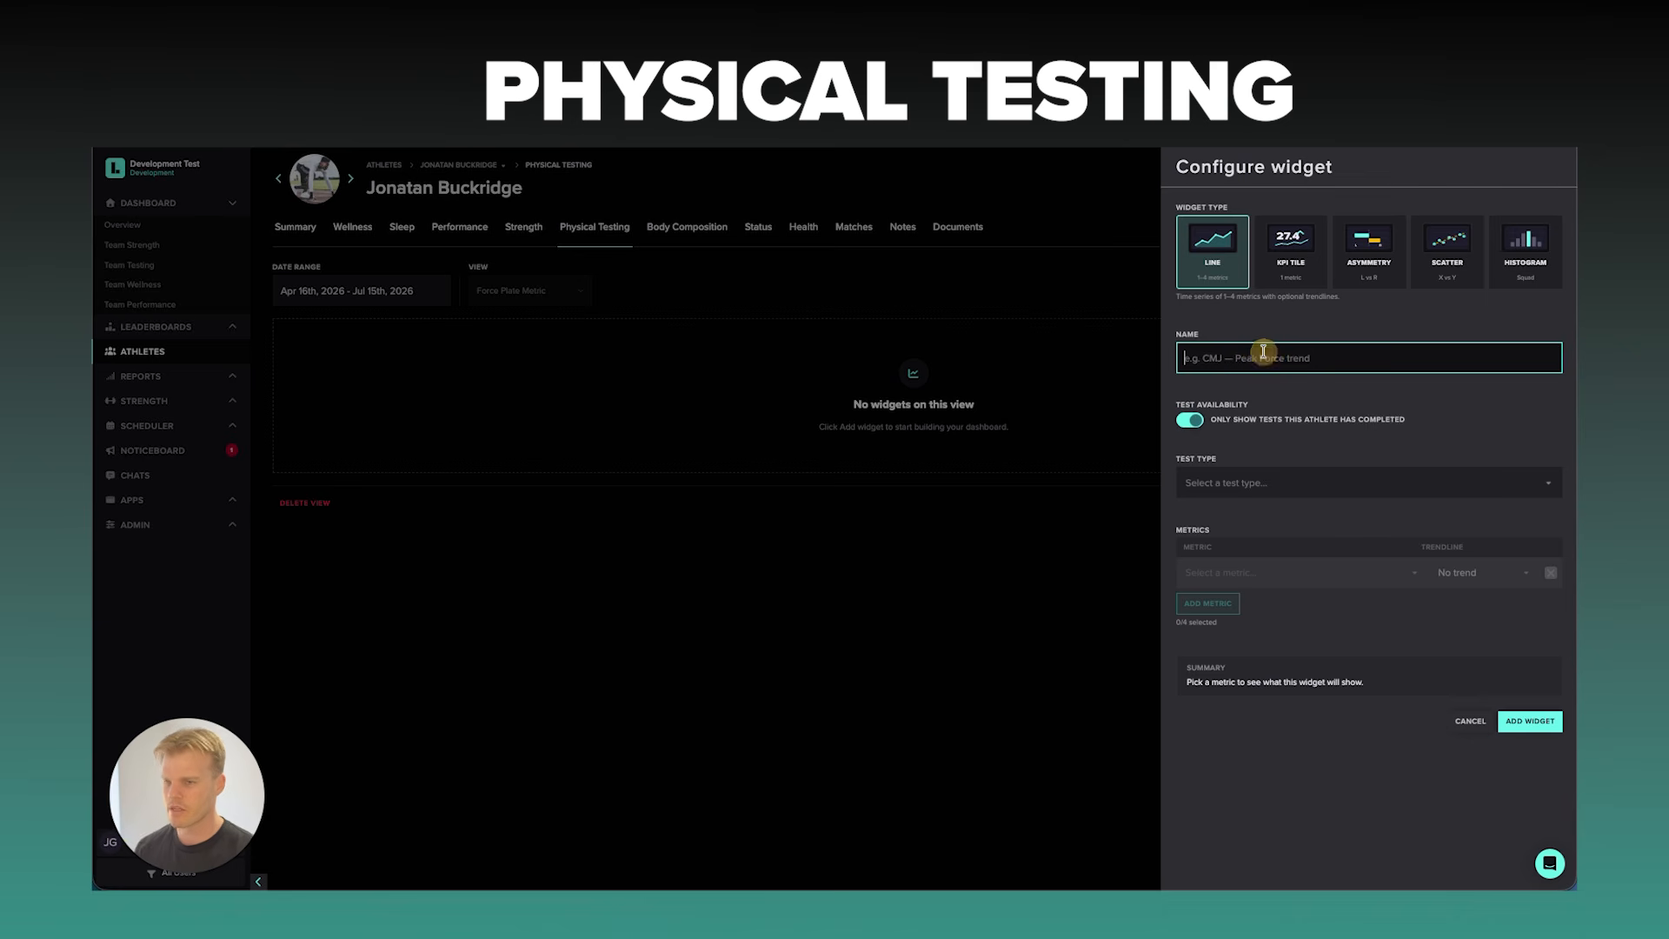
pyautogui.write('Jump Hiegh')
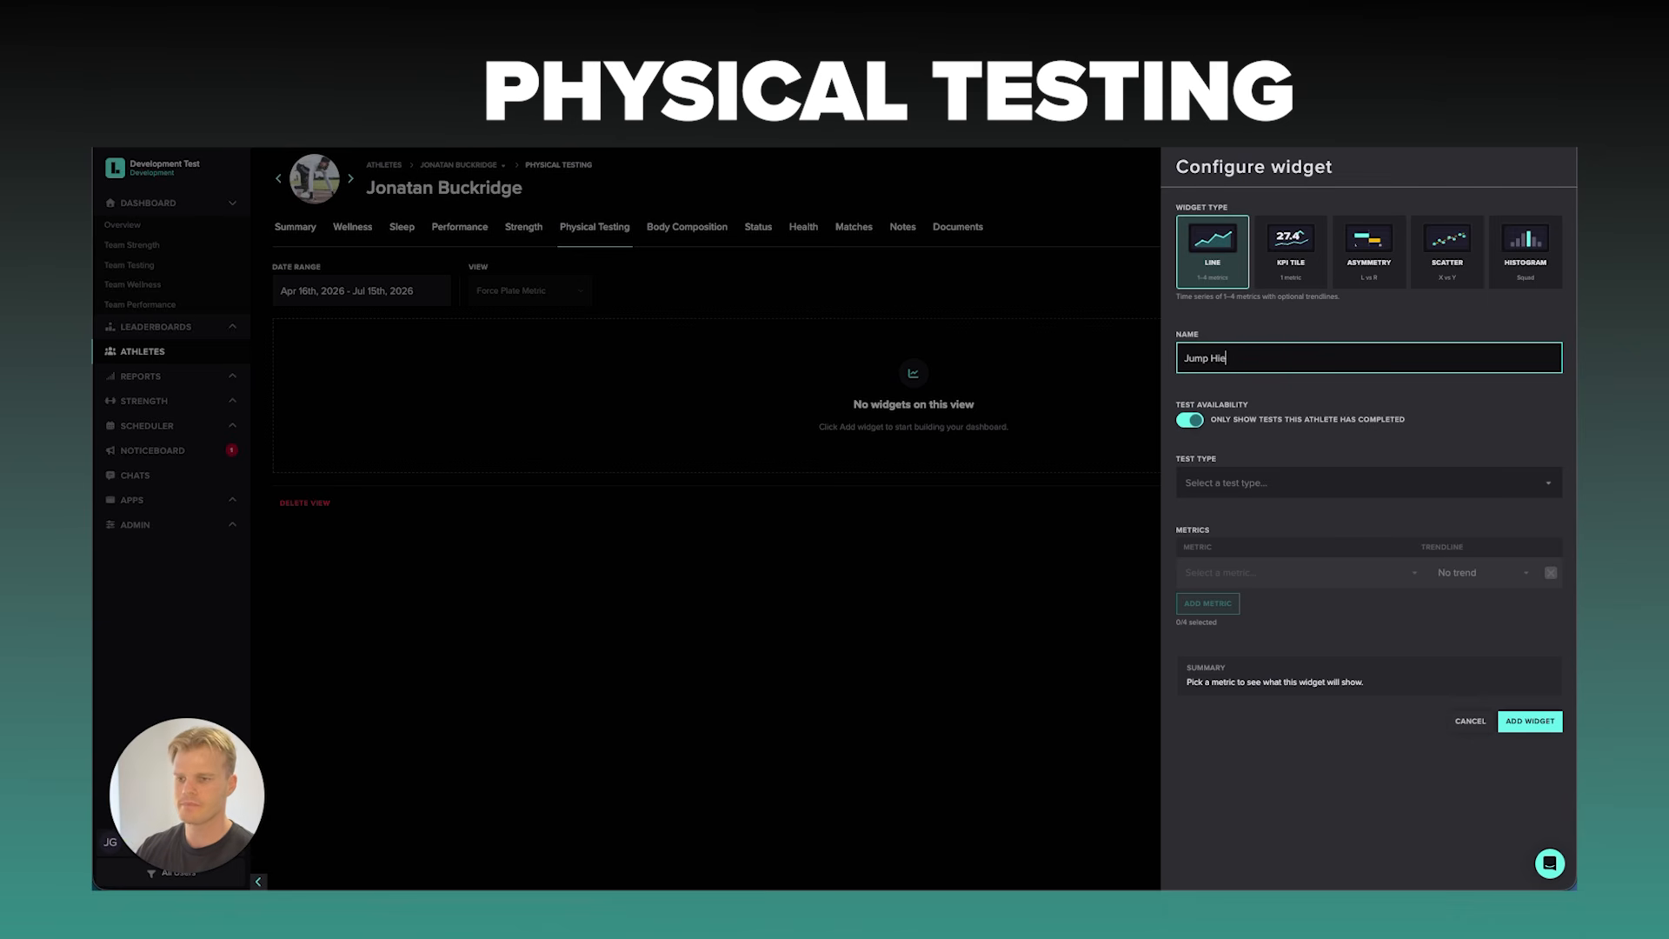
pyautogui.press('BackSpace')
pyautogui.press('BackSpace')
pyautogui.press('BackSpace')
pyautogui.write('eig')
pyautogui.press('super+a')
pyautogui.write('M')
pyautogui.press('BackSpace')
pyautogui.write('CMJ Height')
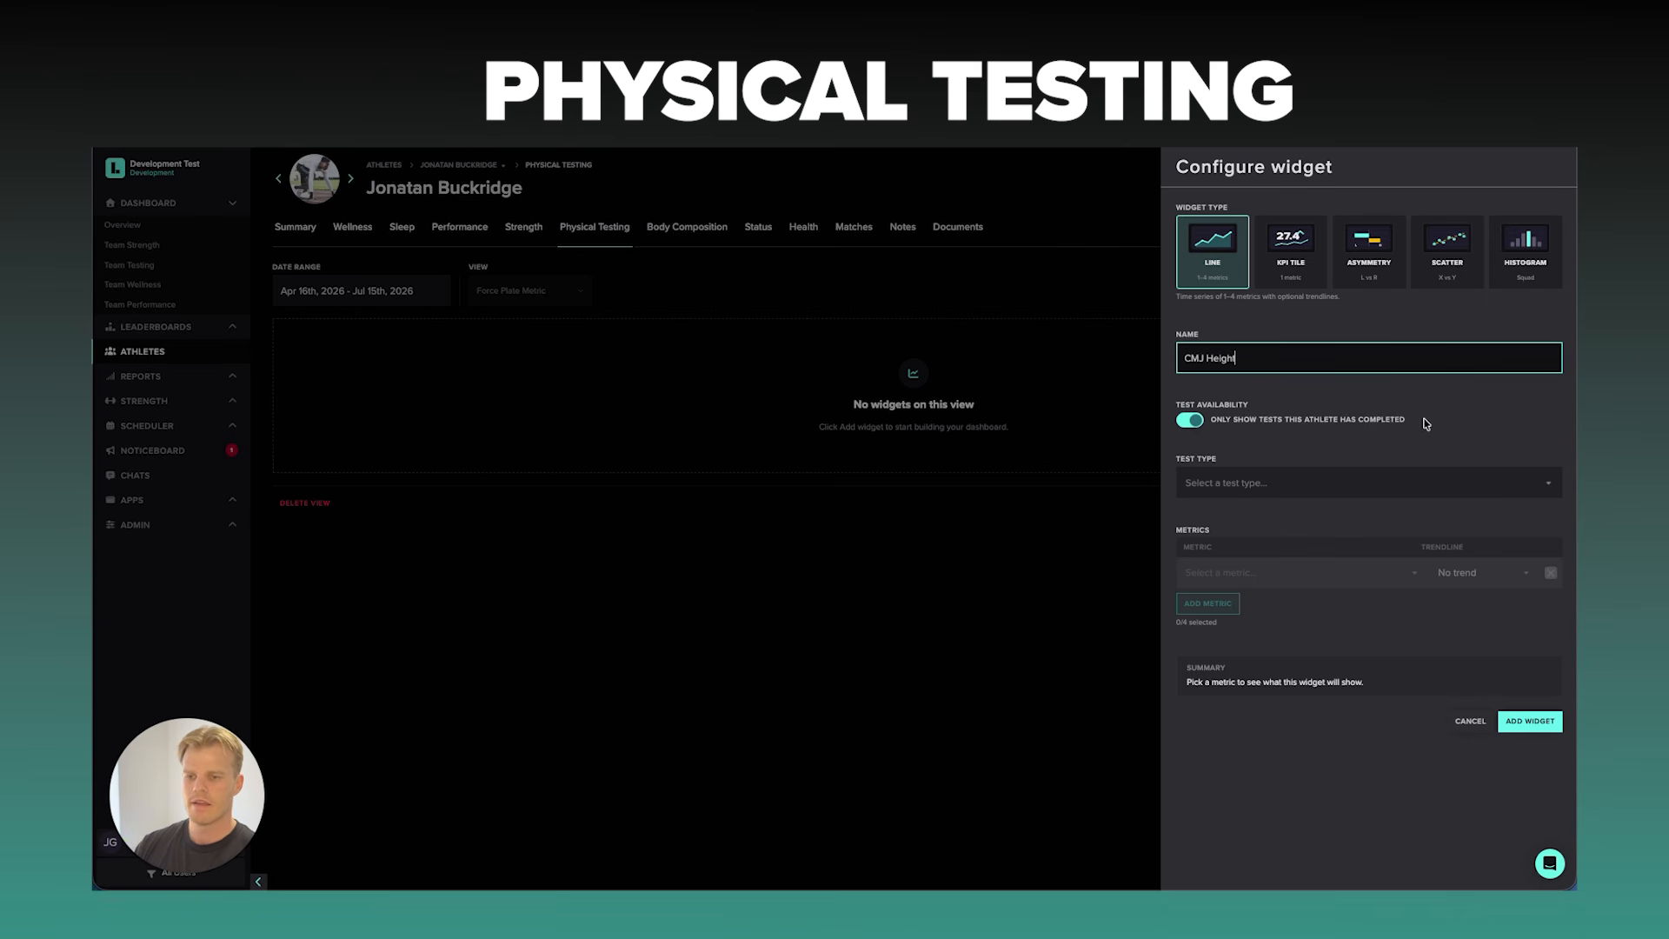
pyautogui.click(1465, 430)
# Turn off the limit to tests this athlete has completed, comparing the test type list with it off.
pyautogui.click(1190, 420)
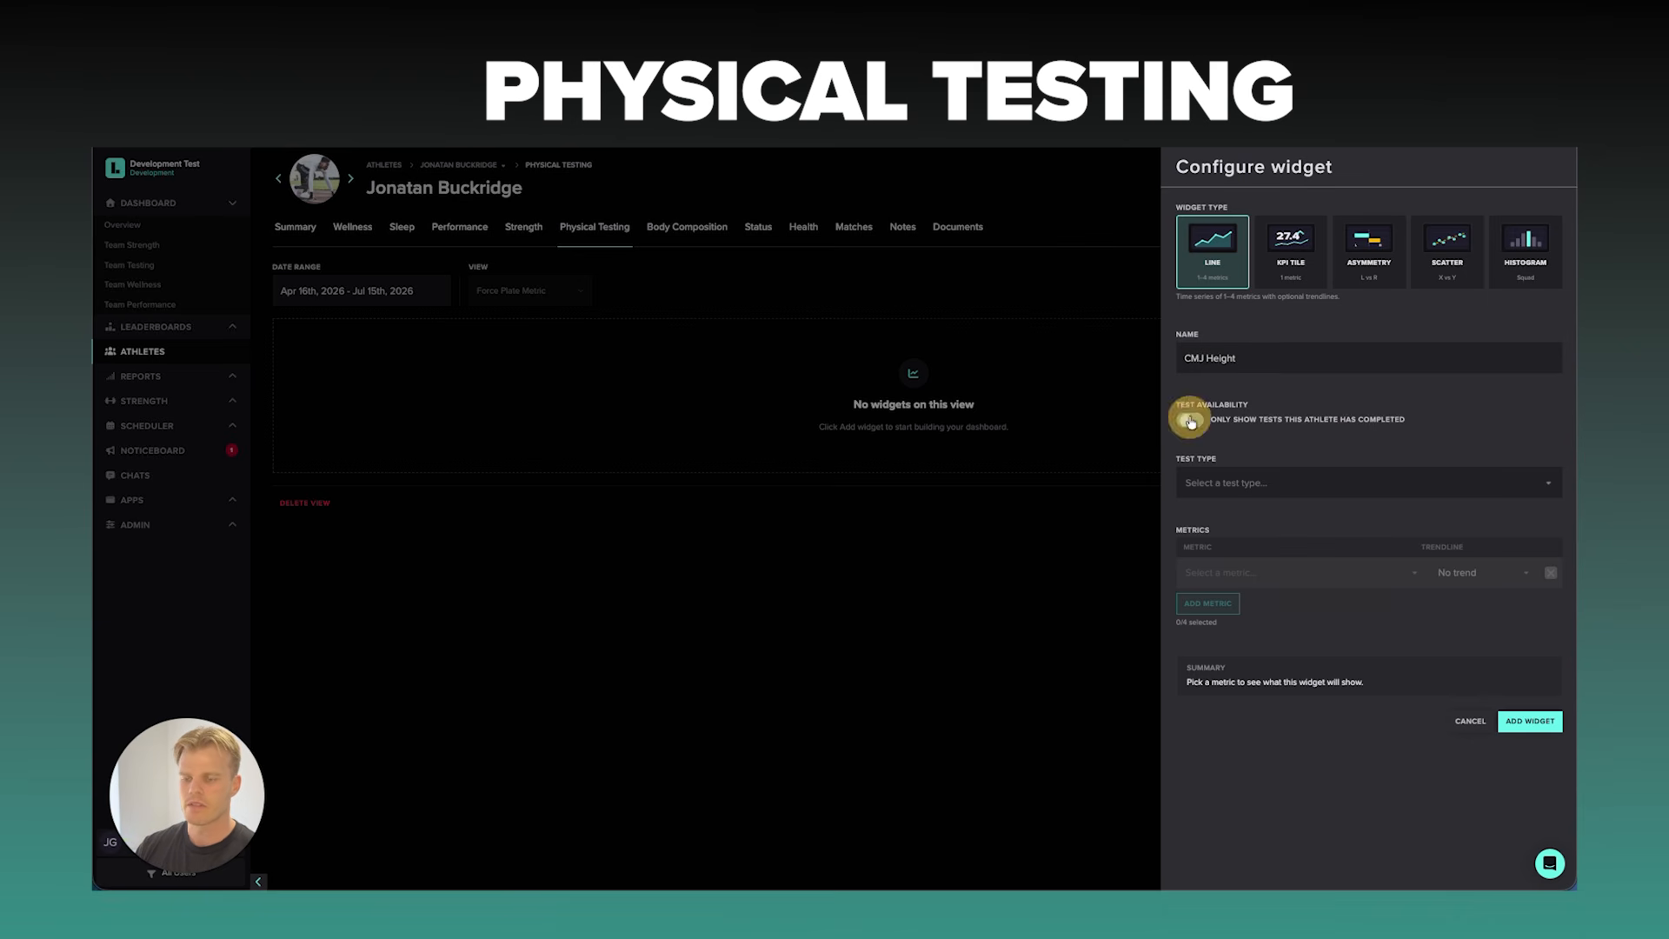
pyautogui.click(1252, 484)
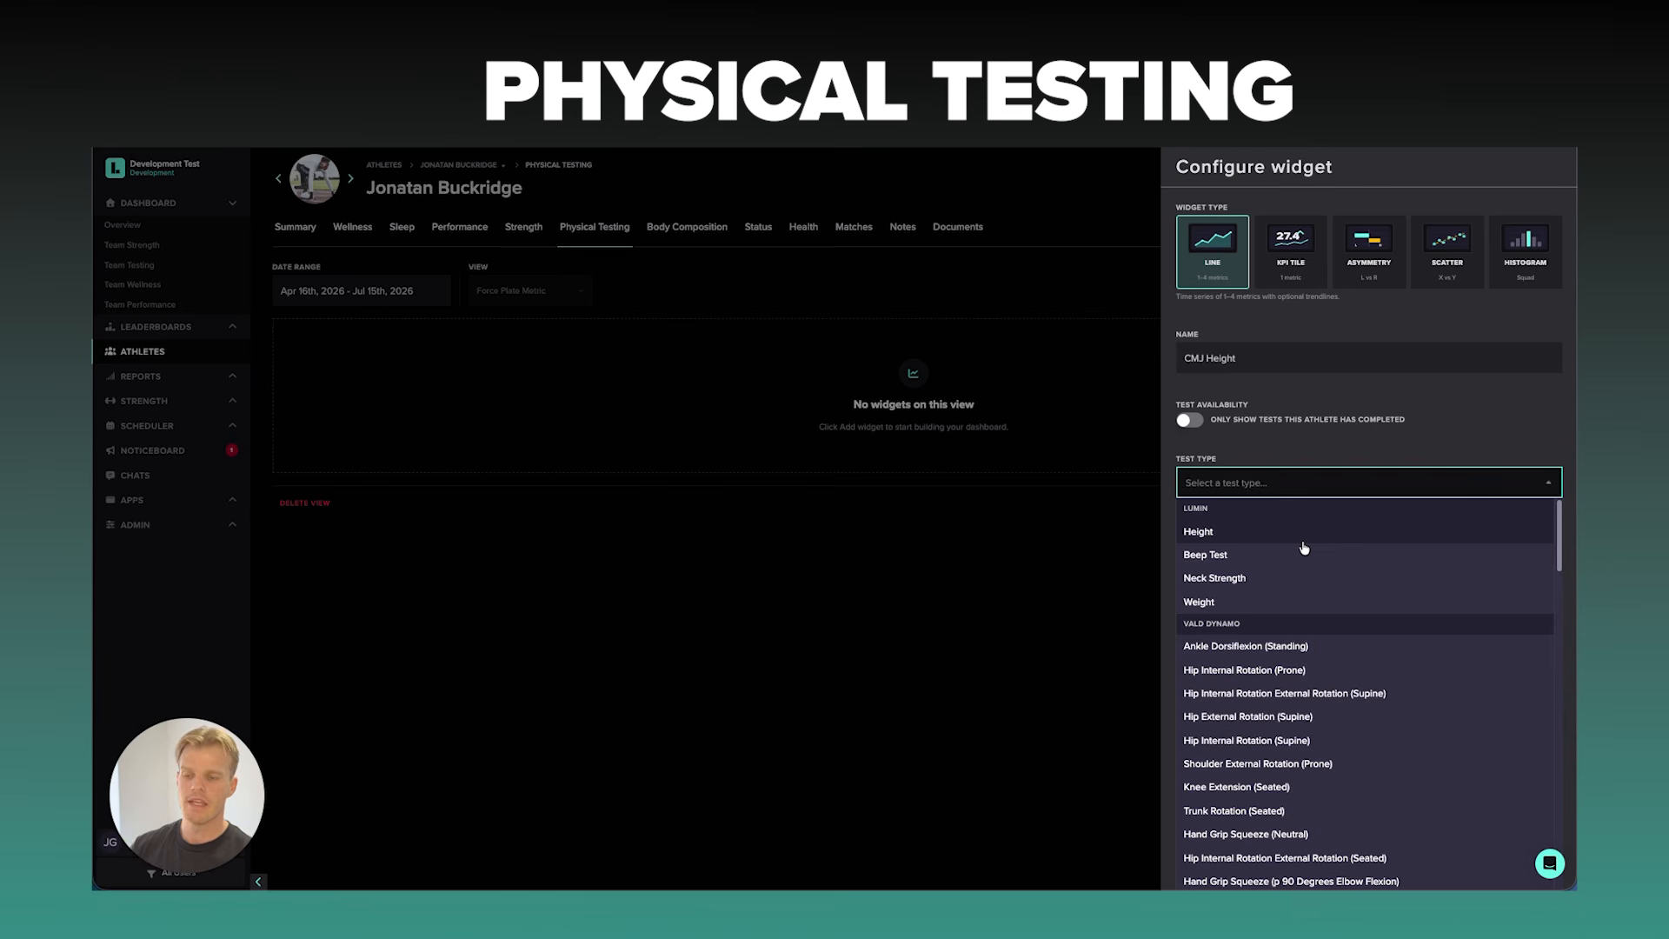
pyautogui.click(1193, 418)
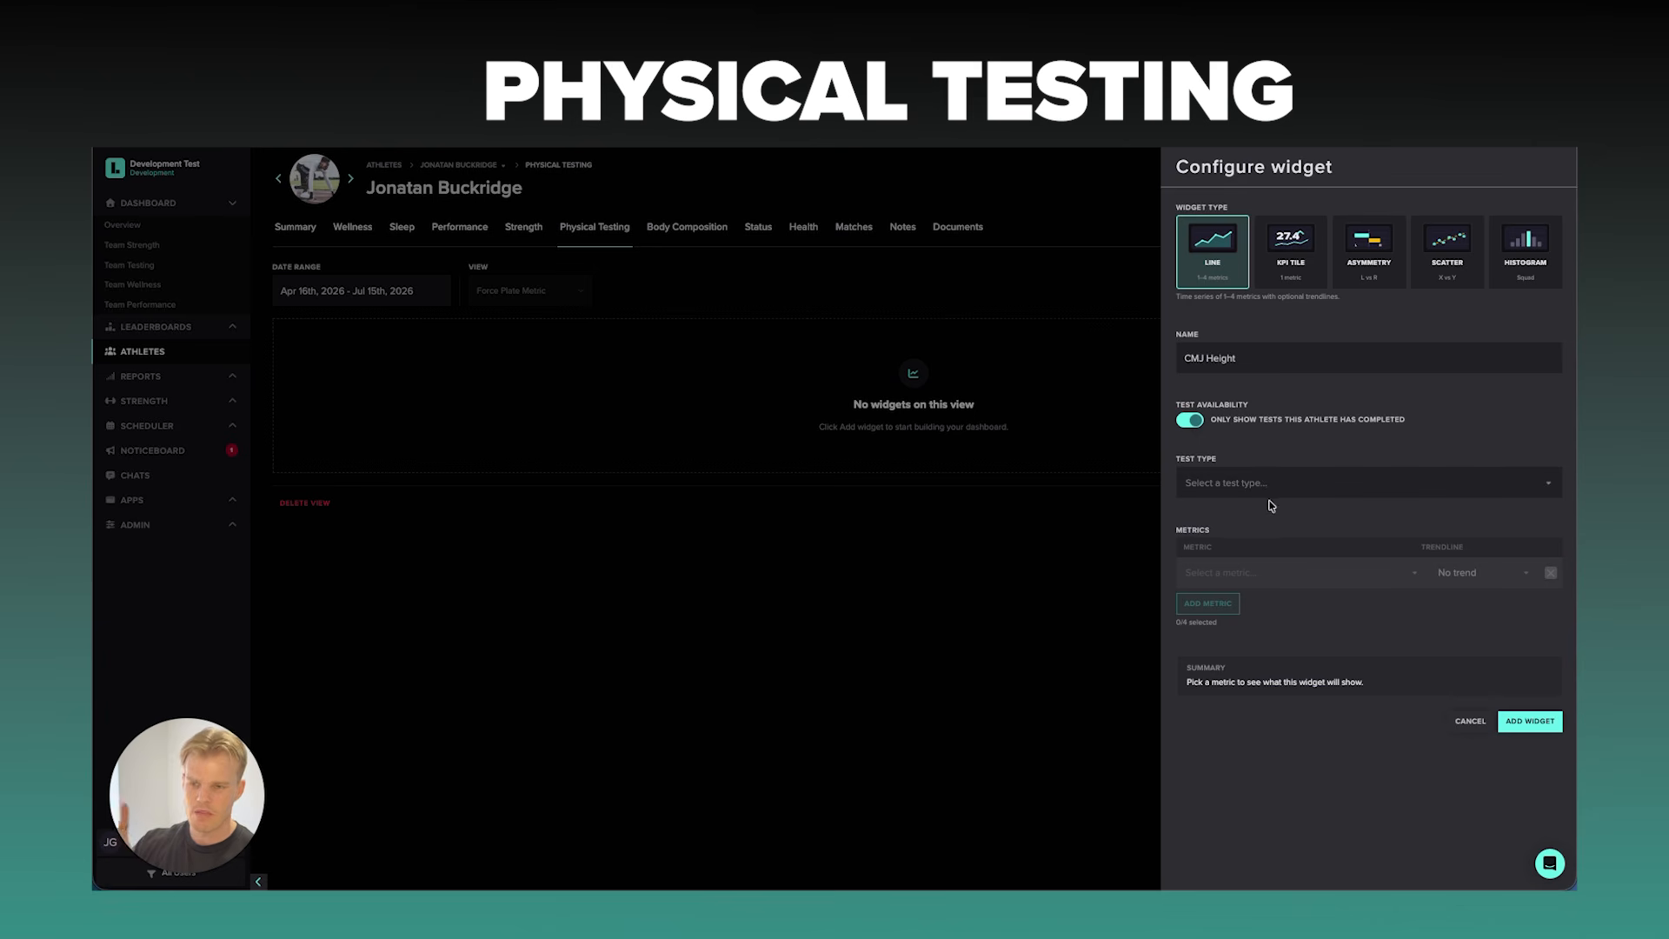
pyautogui.click(1200, 421)
# Look through the available test types and set the widget's test type to Countermovement Jump from VALD ForceDecks.
pyautogui.click(1273, 480)
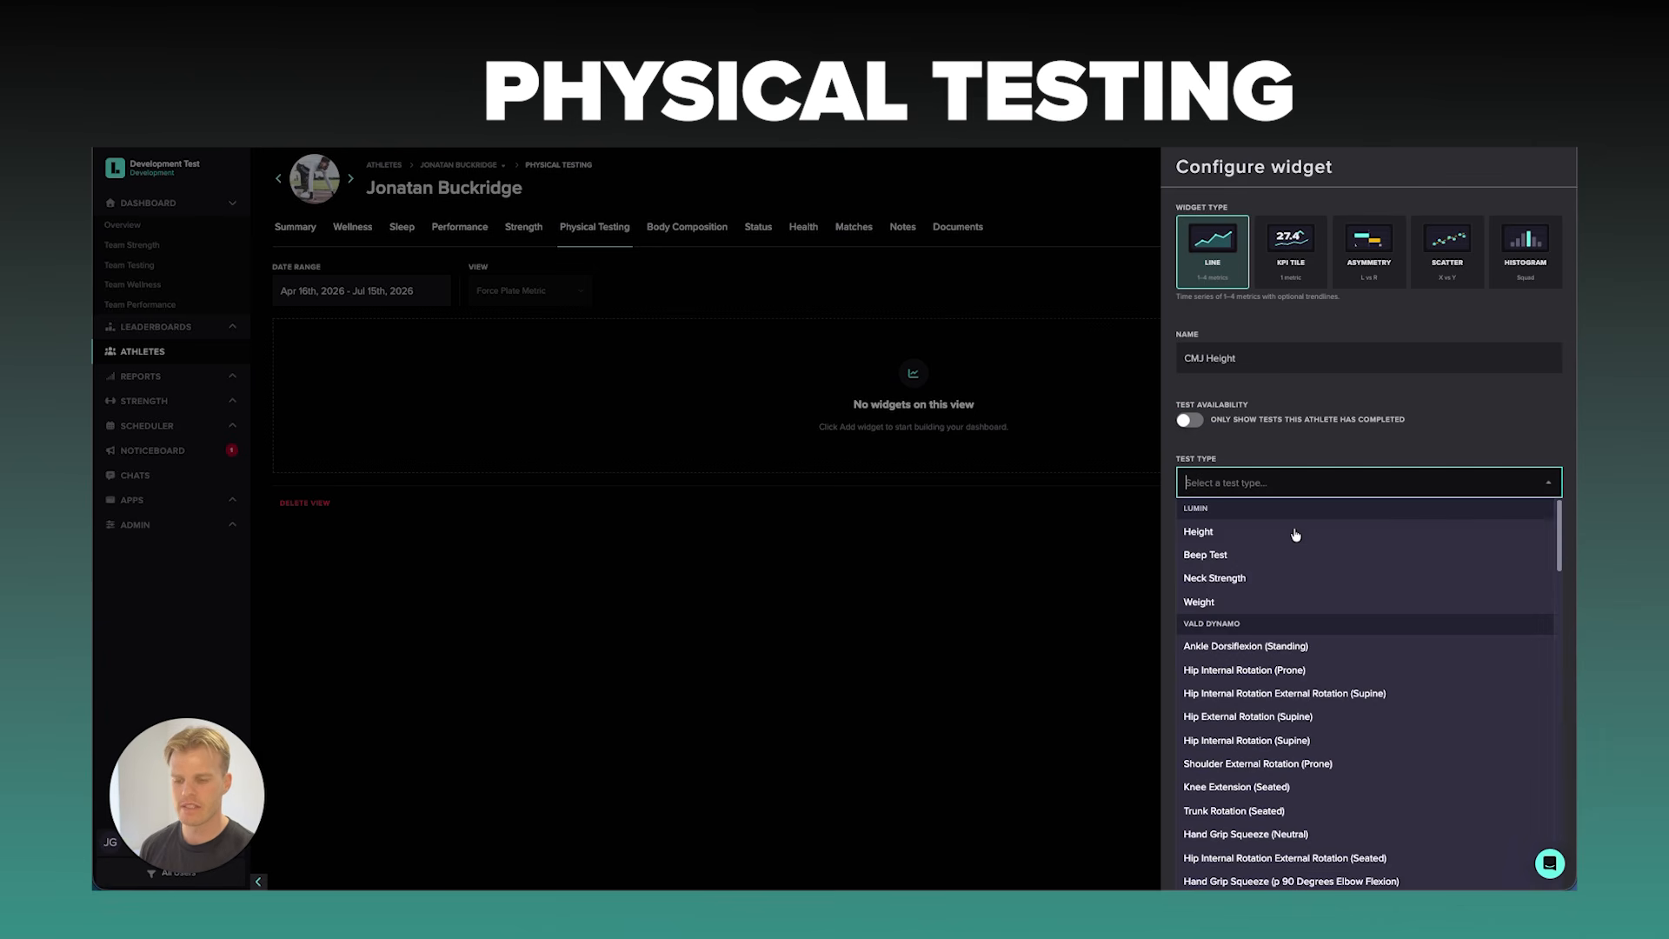
pyautogui.scroll(-10, 1295, 534)
pyautogui.scroll(-10, 1308, 594)
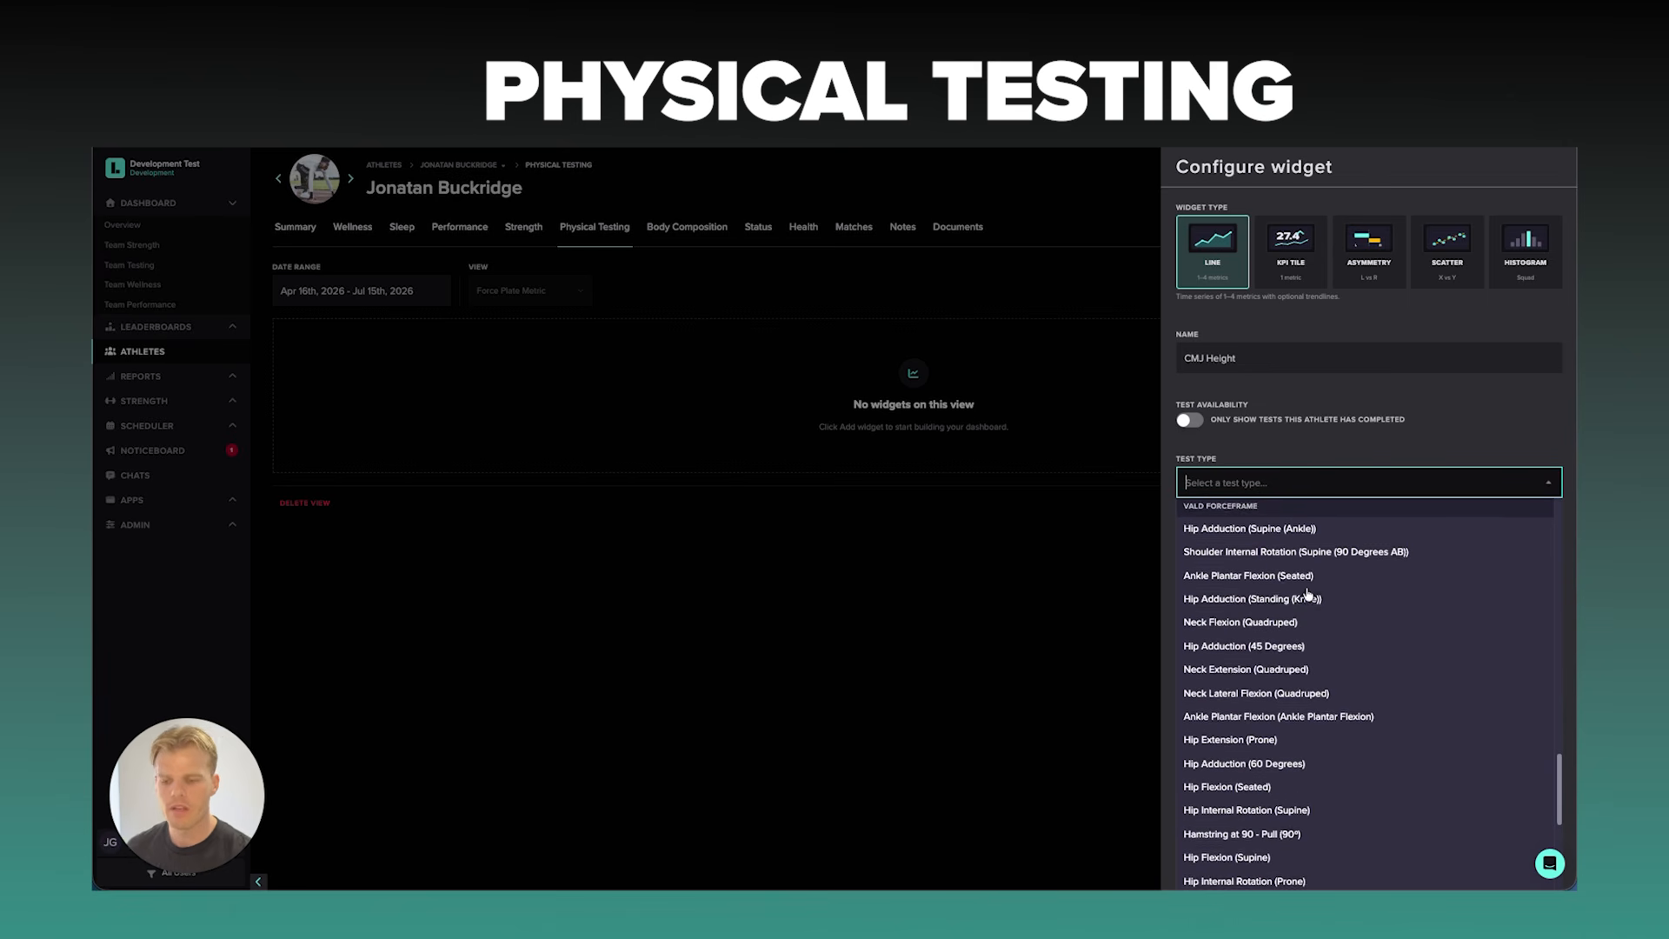
pyautogui.scroll(-1, 1308, 594)
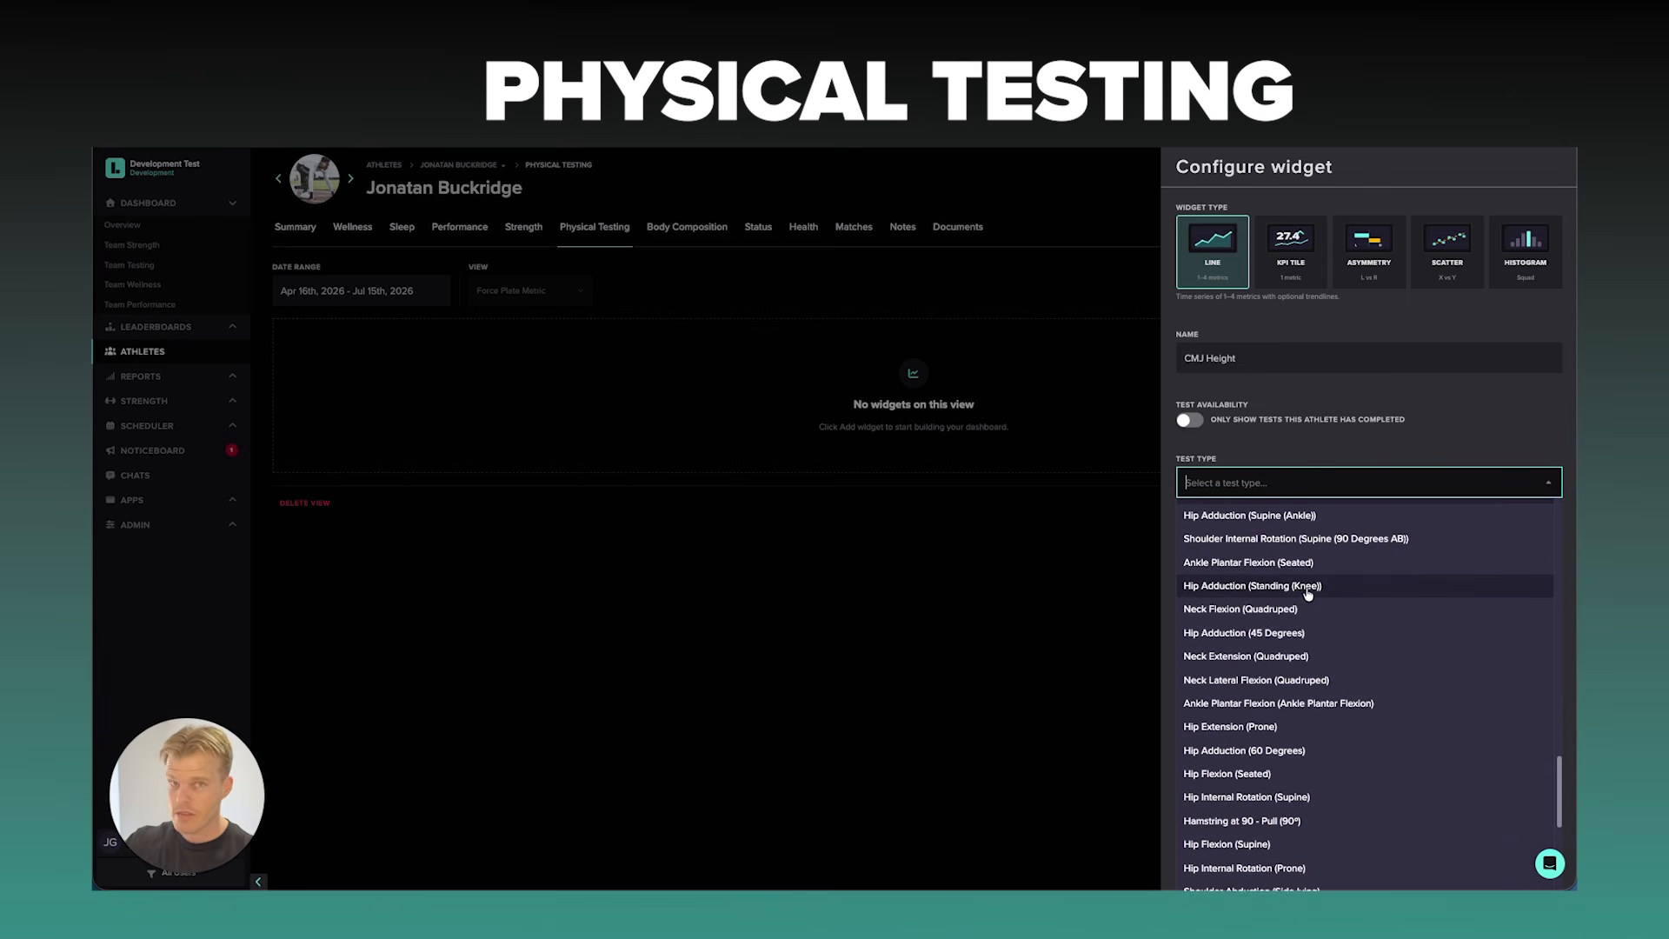
pyautogui.scroll(-5, 1308, 594)
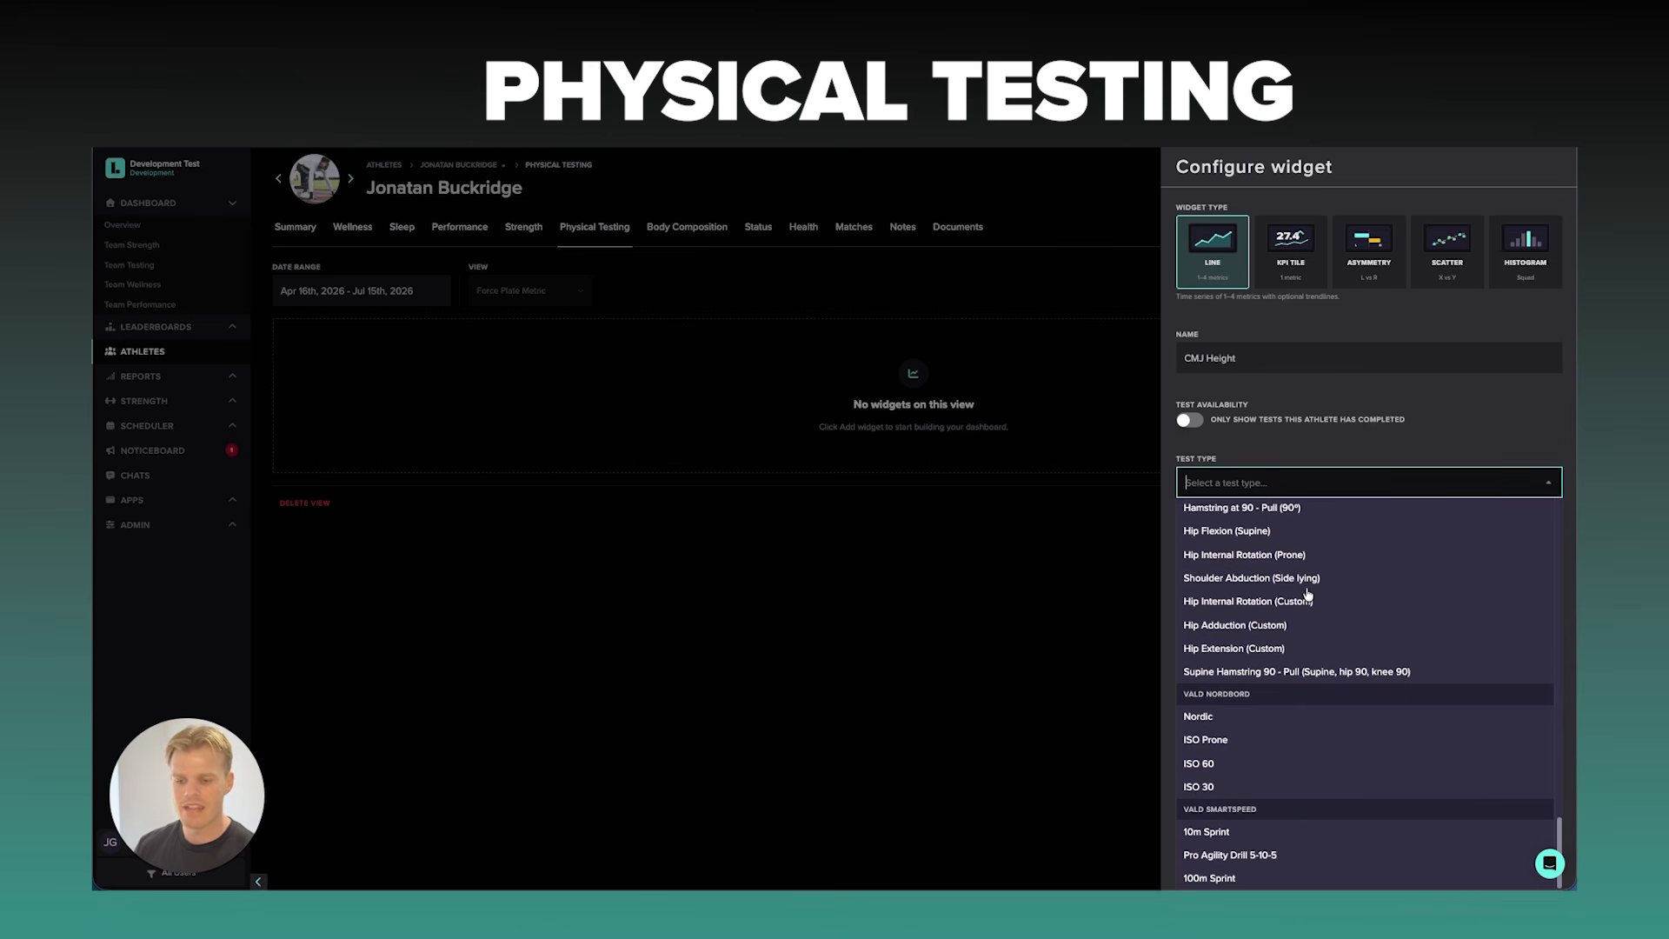
pyautogui.scroll(20, 1308, 593)
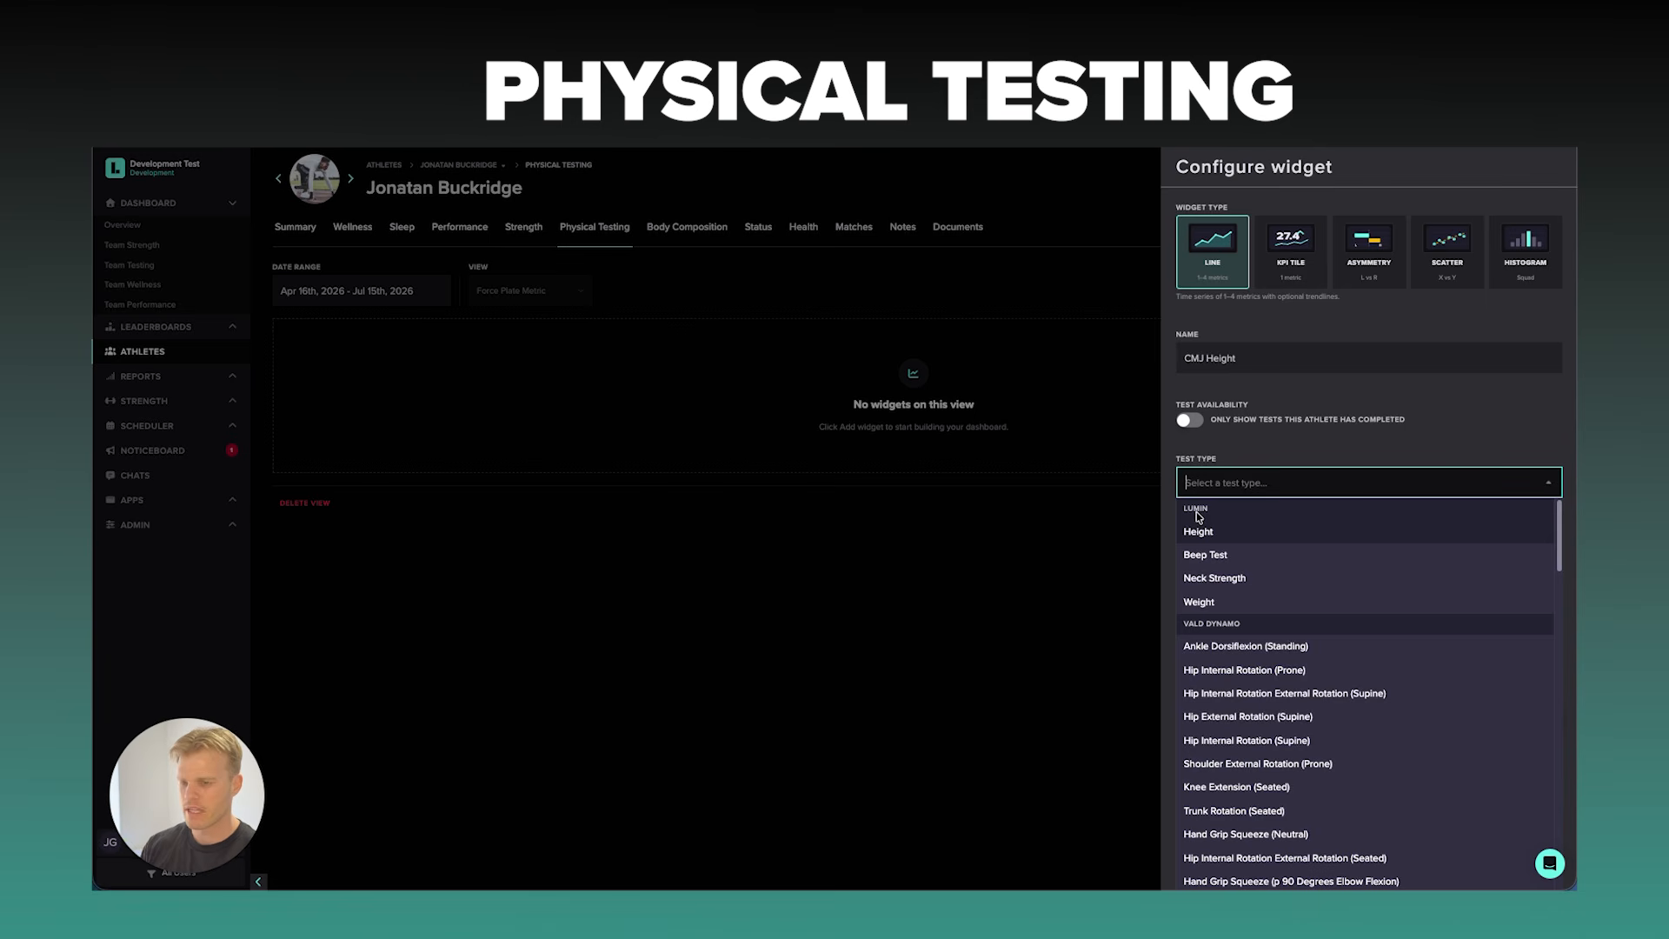
pyautogui.write('co')
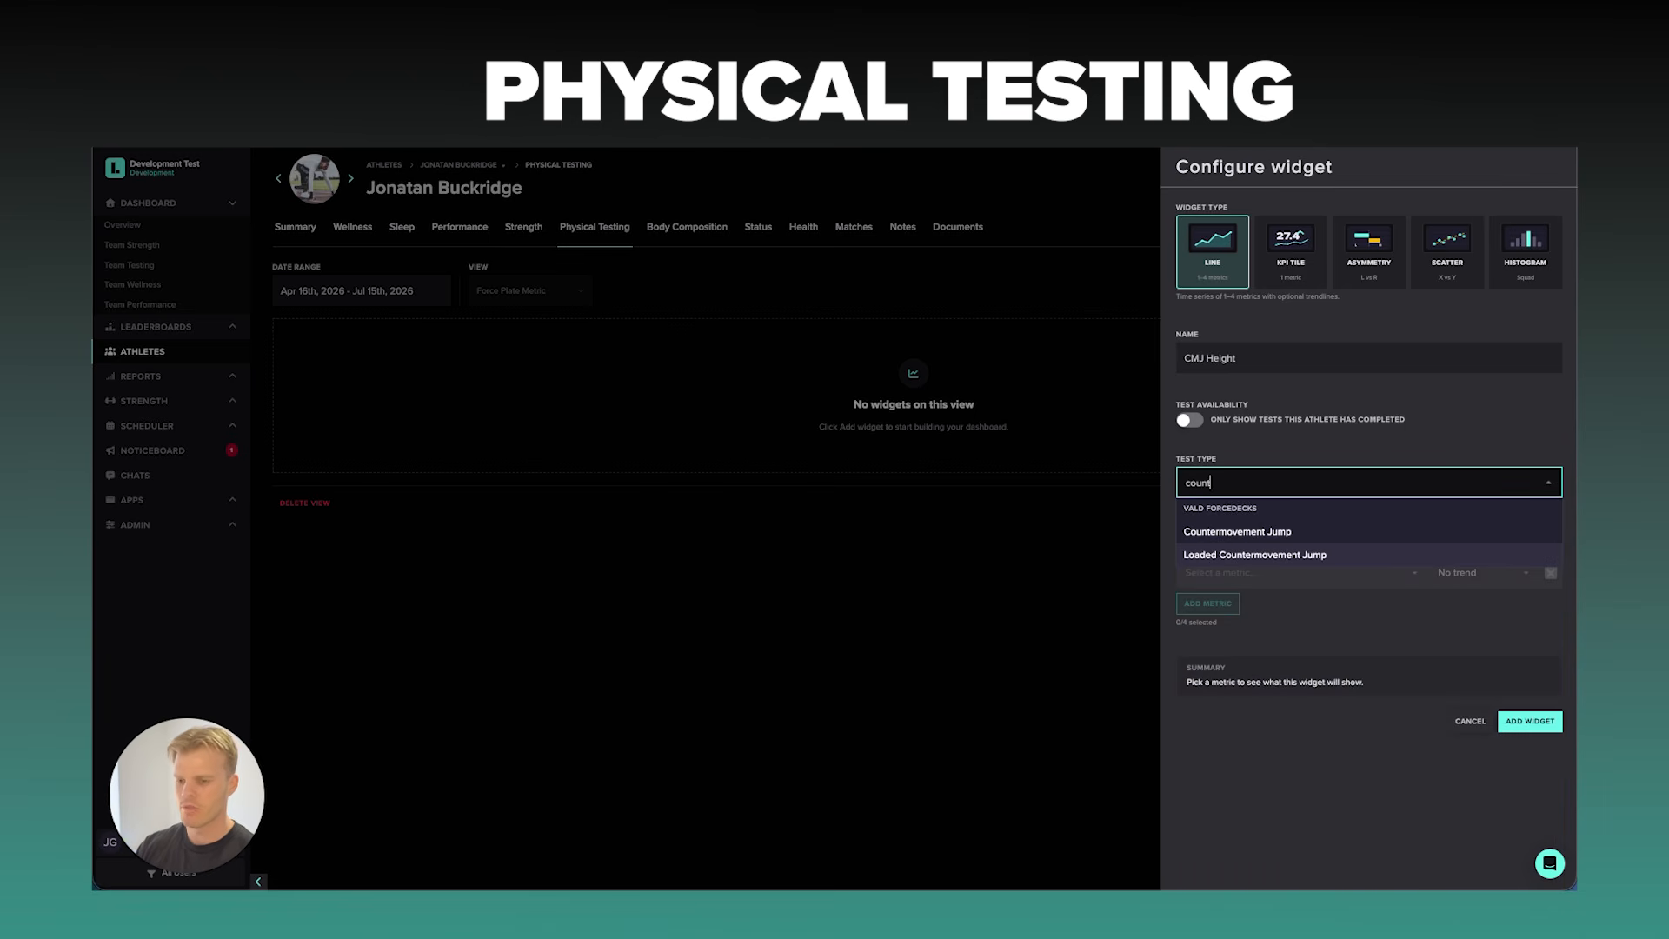
pyautogui.write('unt')
pyautogui.click(1243, 532)
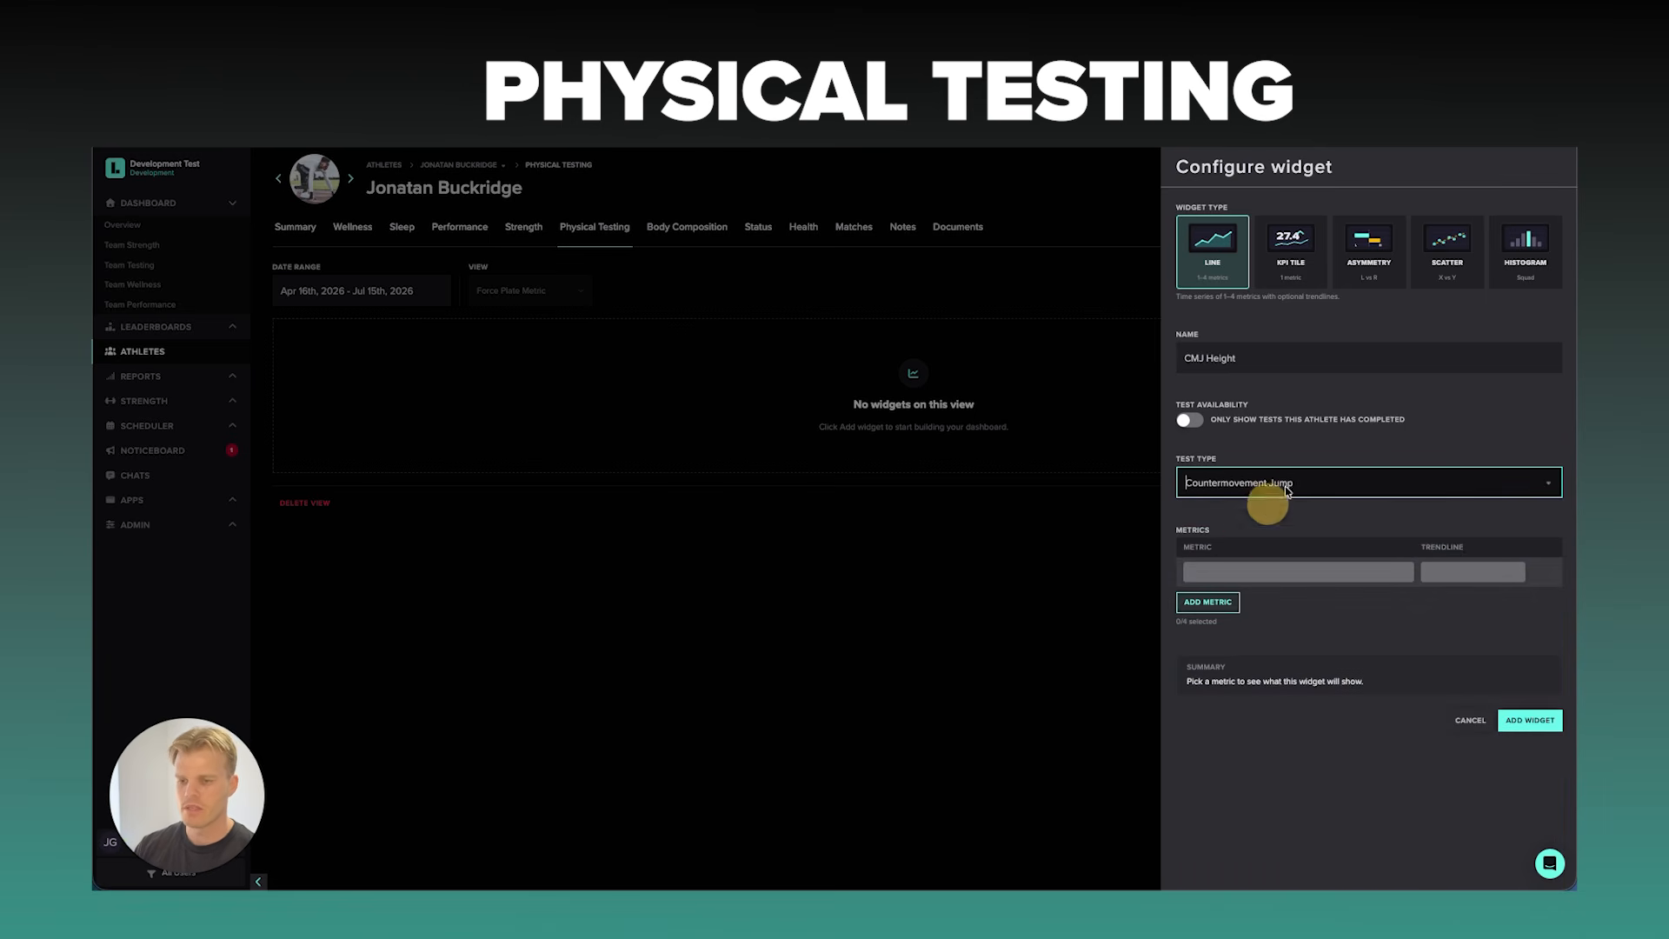
# Set the widget's metric to Jump Height (Flight Time) and add the widget to the view.
pyautogui.click(1277, 580)
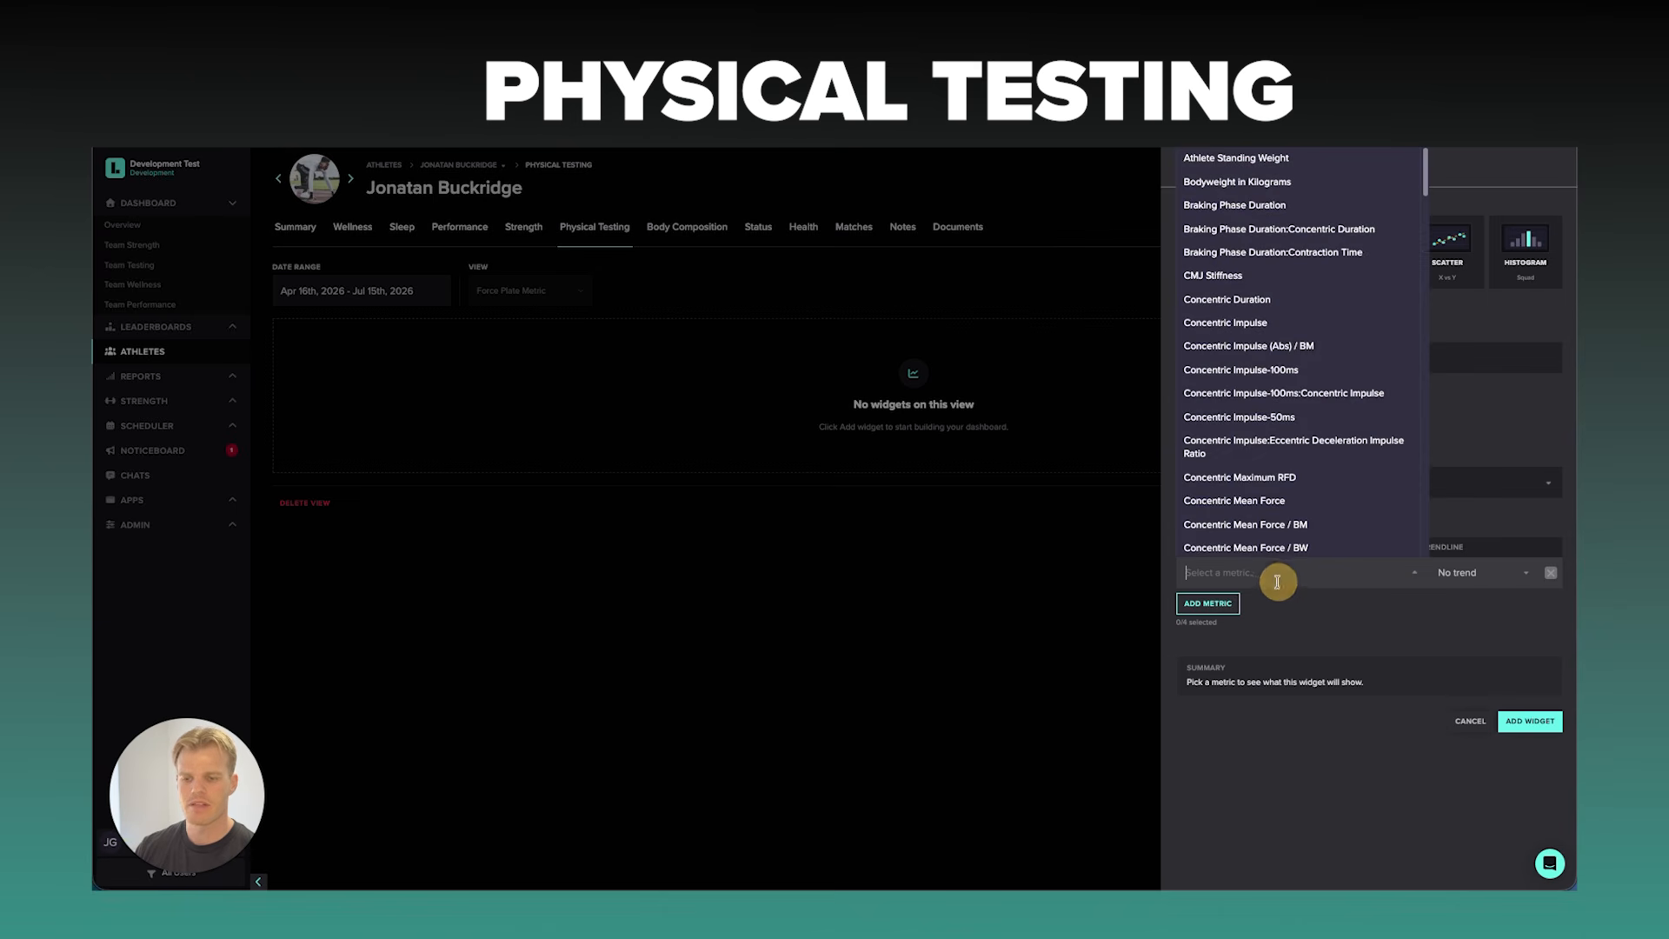
pyautogui.write('heigh')
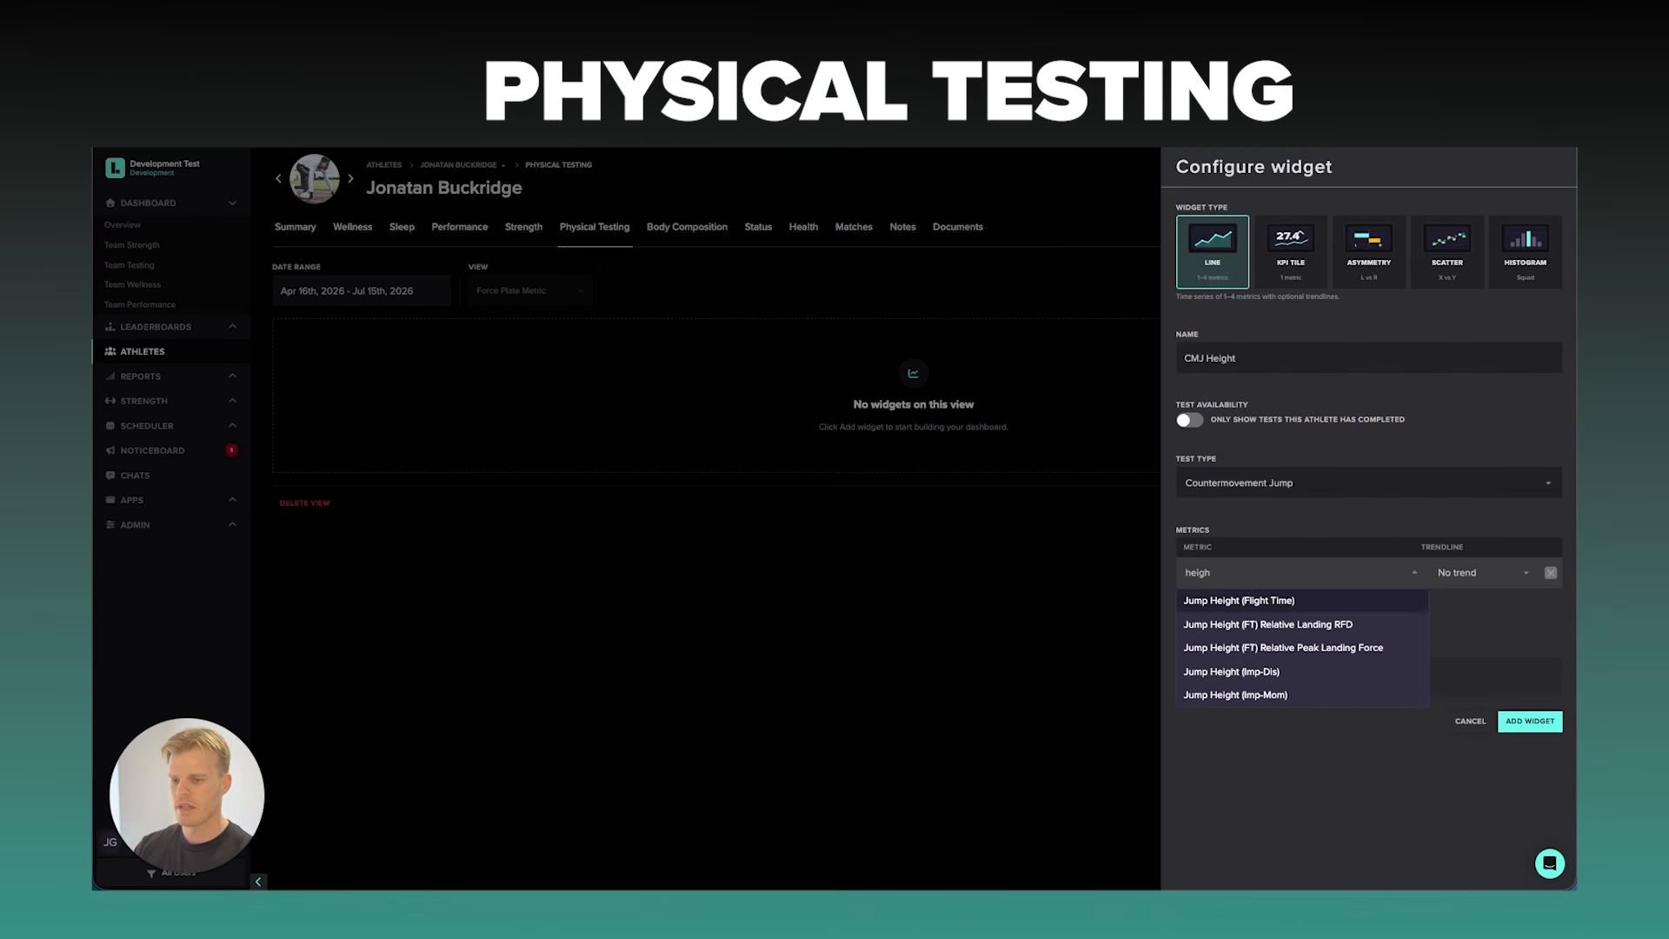
pyautogui.click(1353, 602)
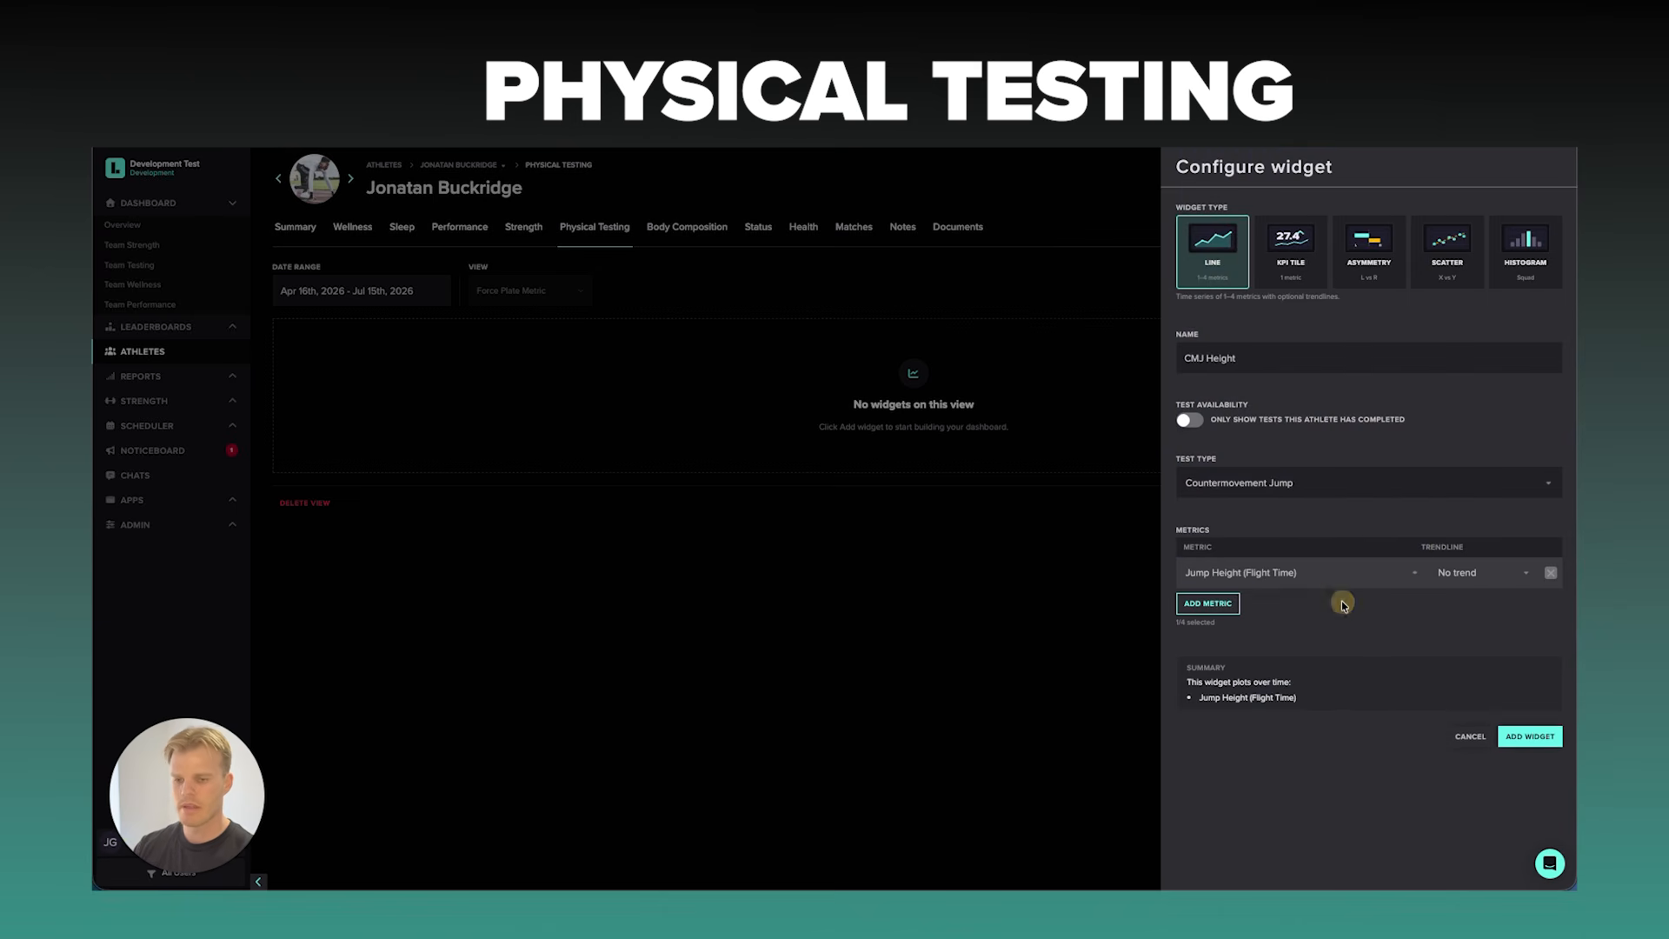
pyautogui.click(1542, 736)
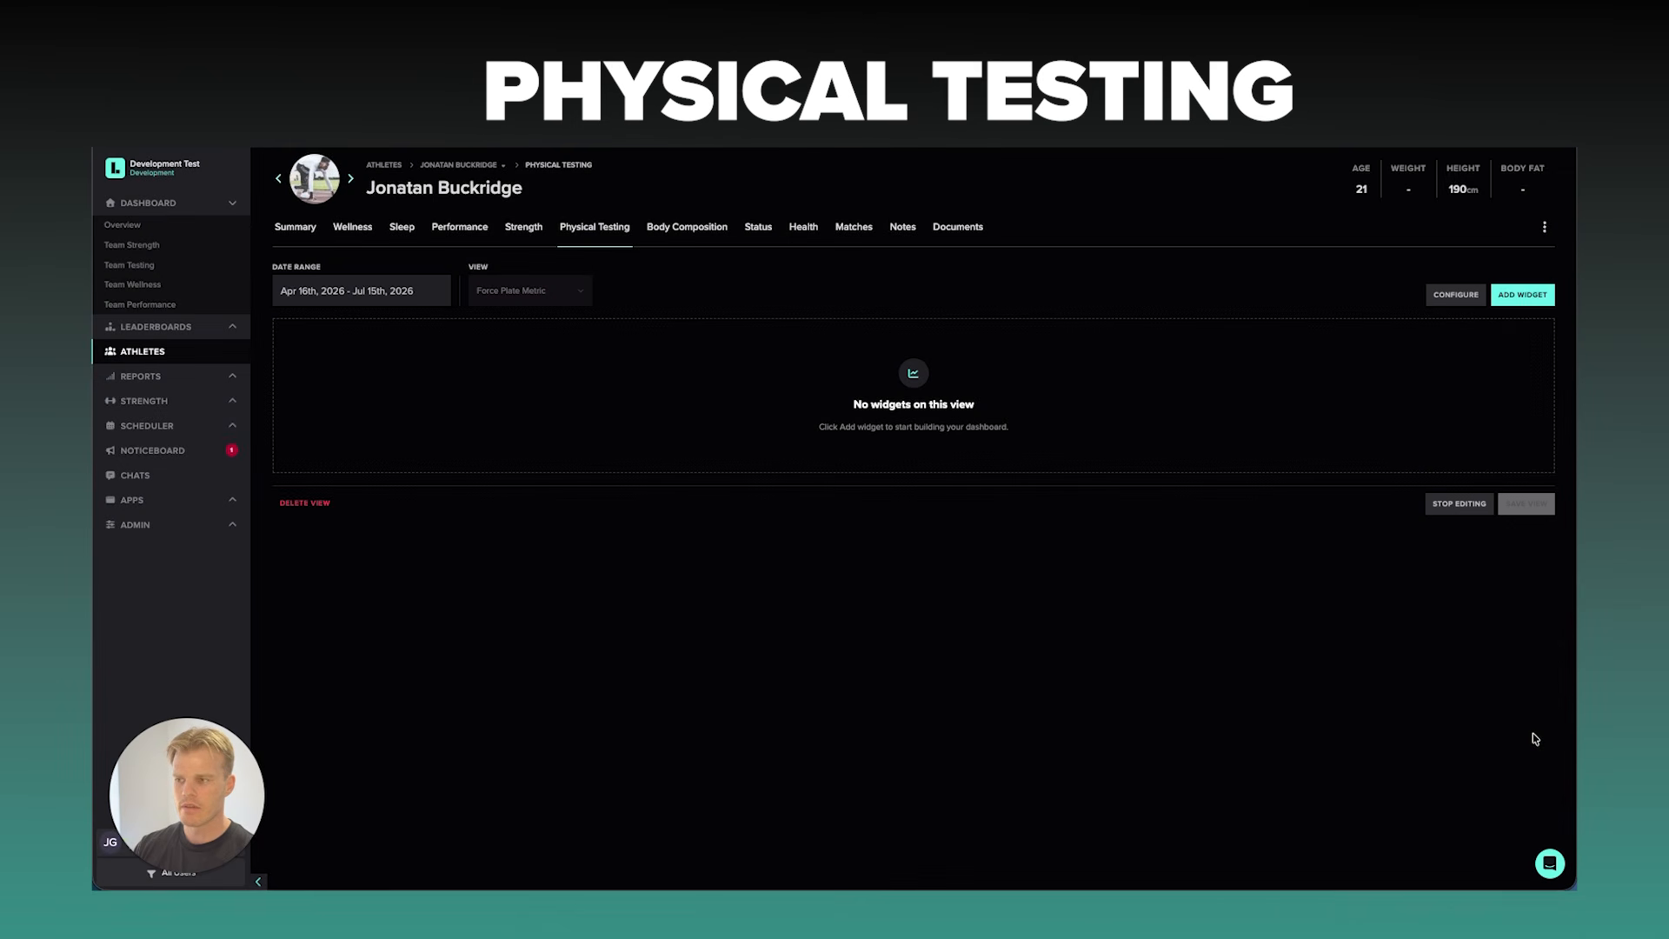
# Edit the CMJ Height widget and add two more metric rows, setting the second metric to Vertical Velocity at Takeoff.
pyautogui.click(891, 336)
pyautogui.click(853, 362)
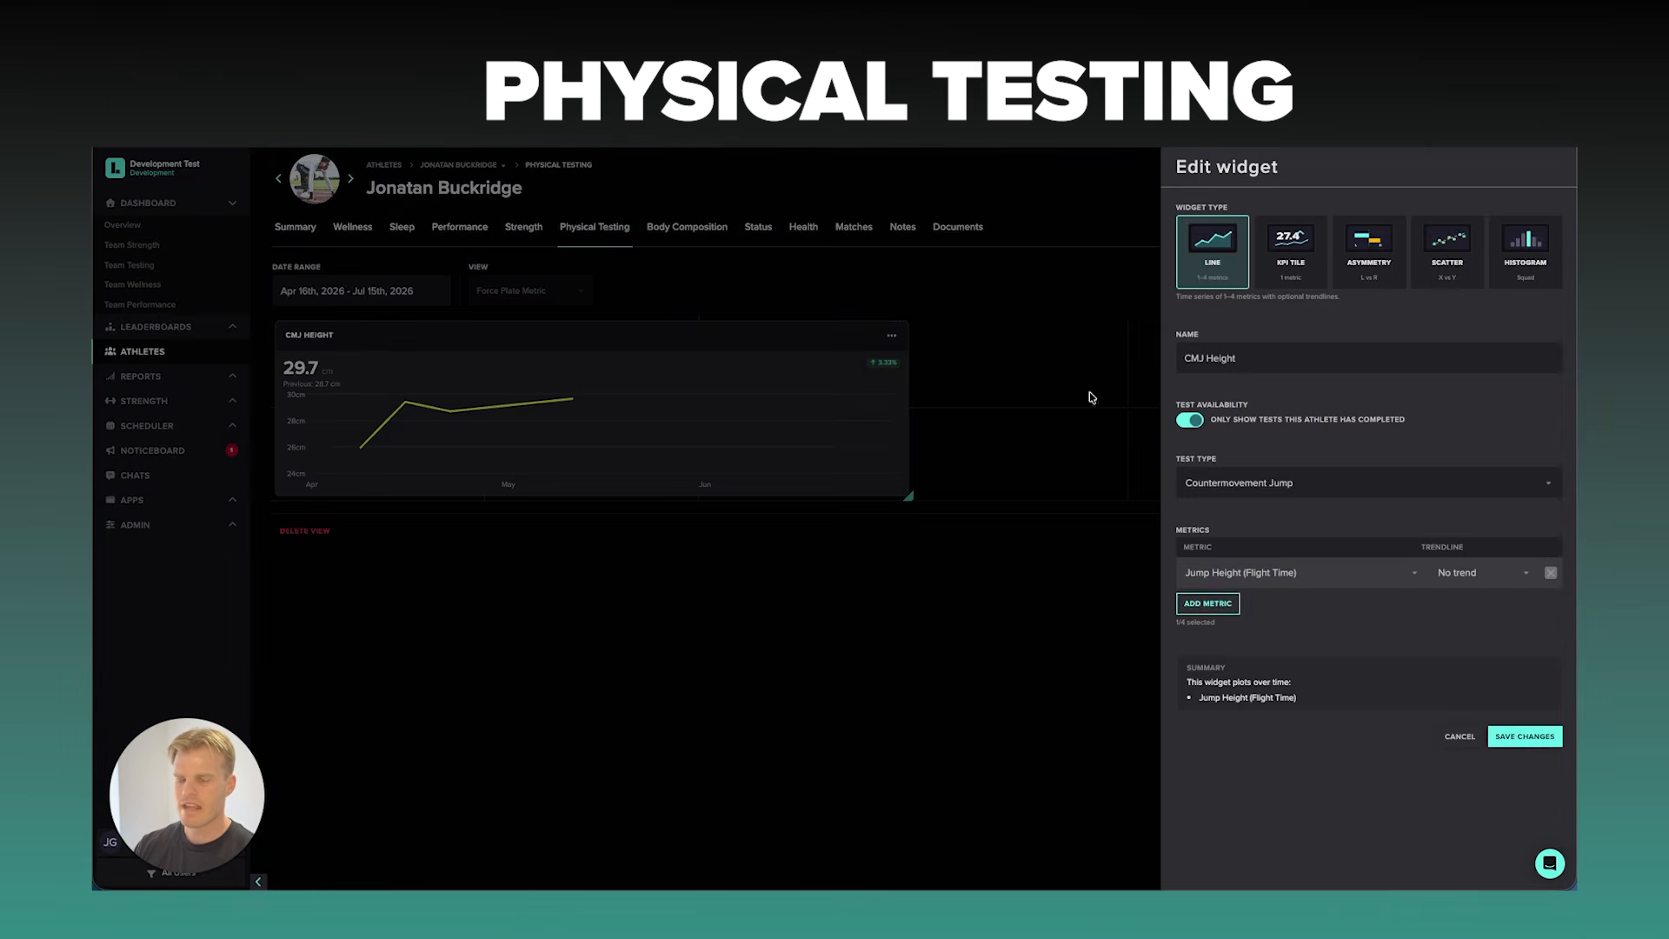
pyautogui.click(1218, 610)
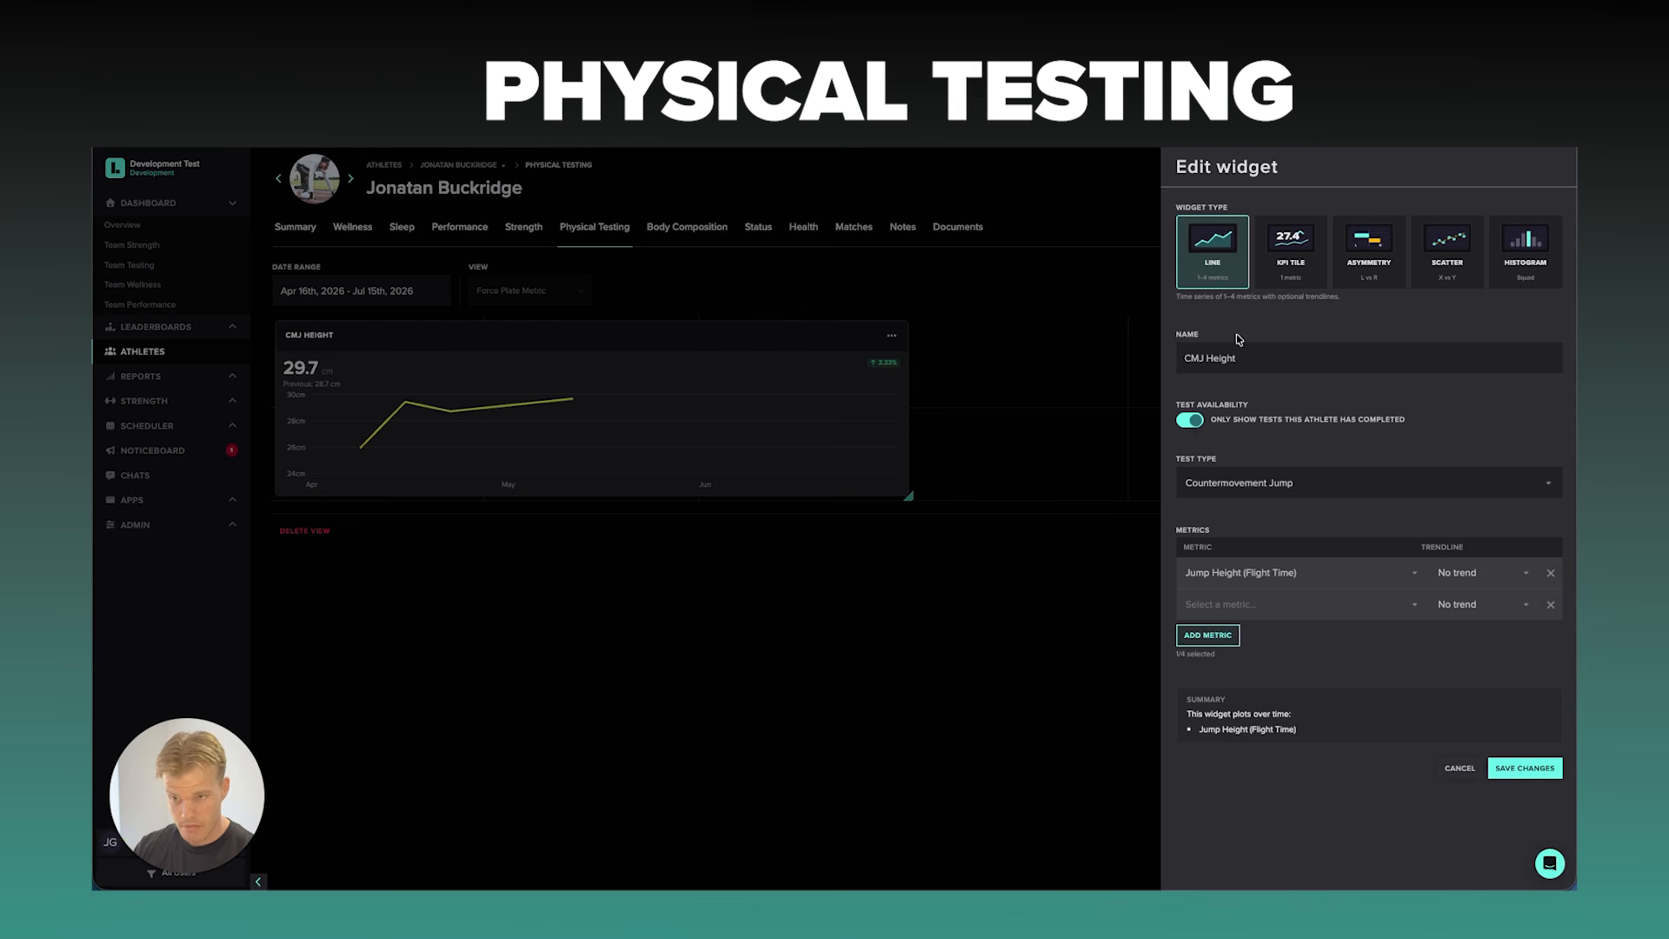
pyautogui.click(1217, 635)
pyautogui.click(1226, 604)
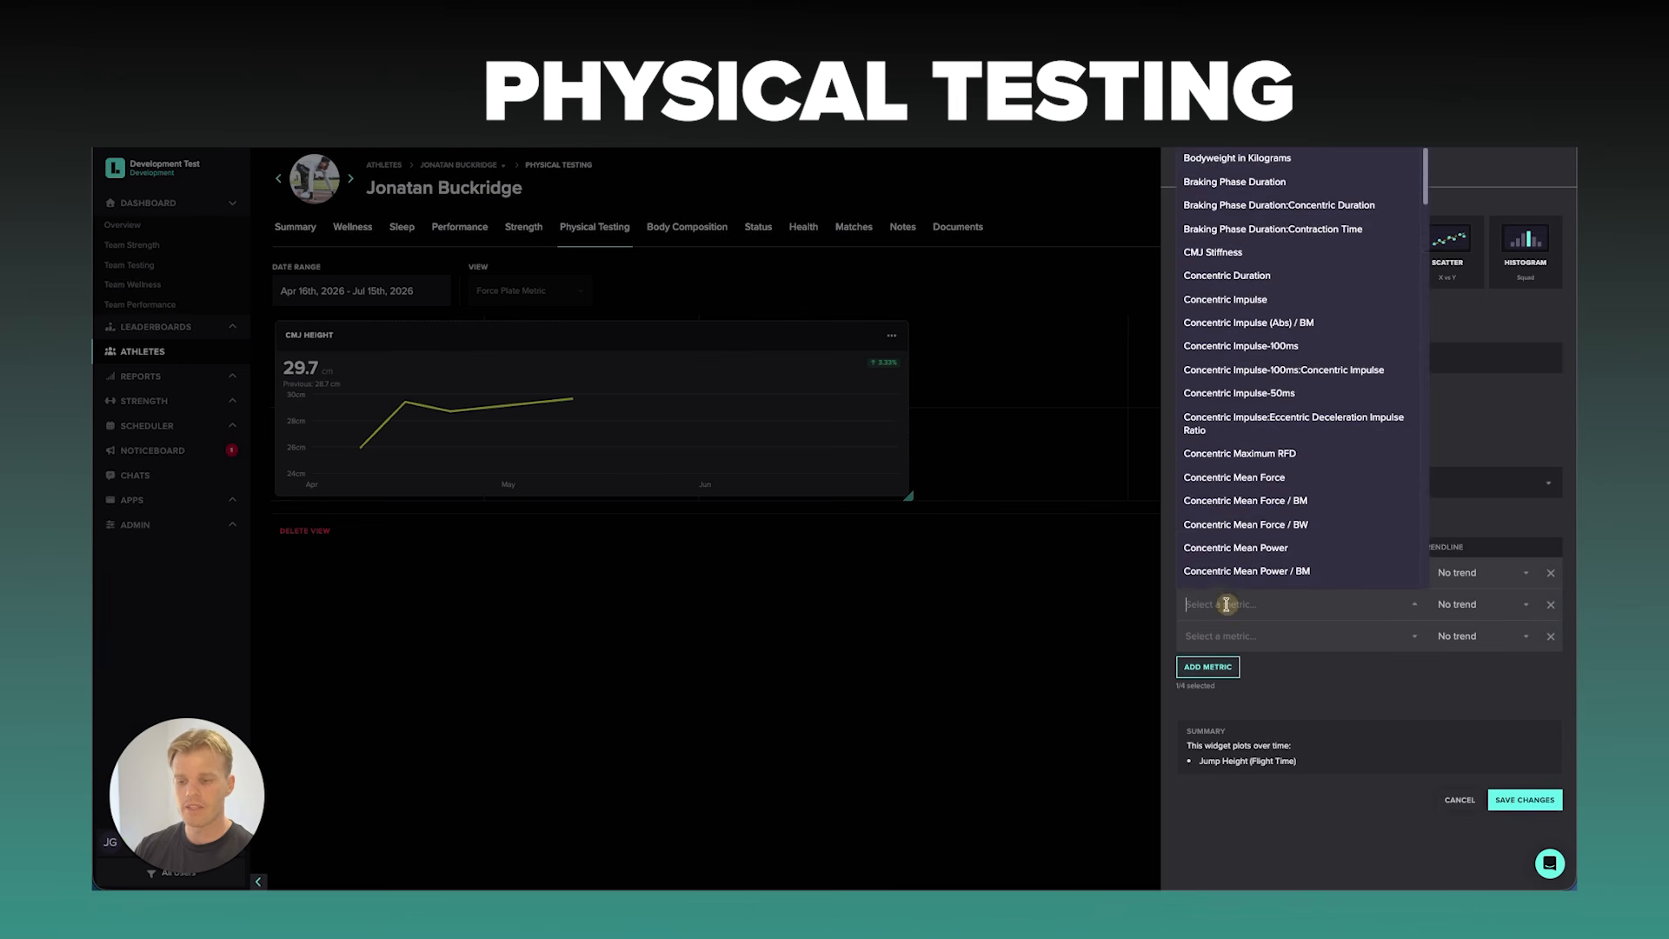
pyautogui.write('take')
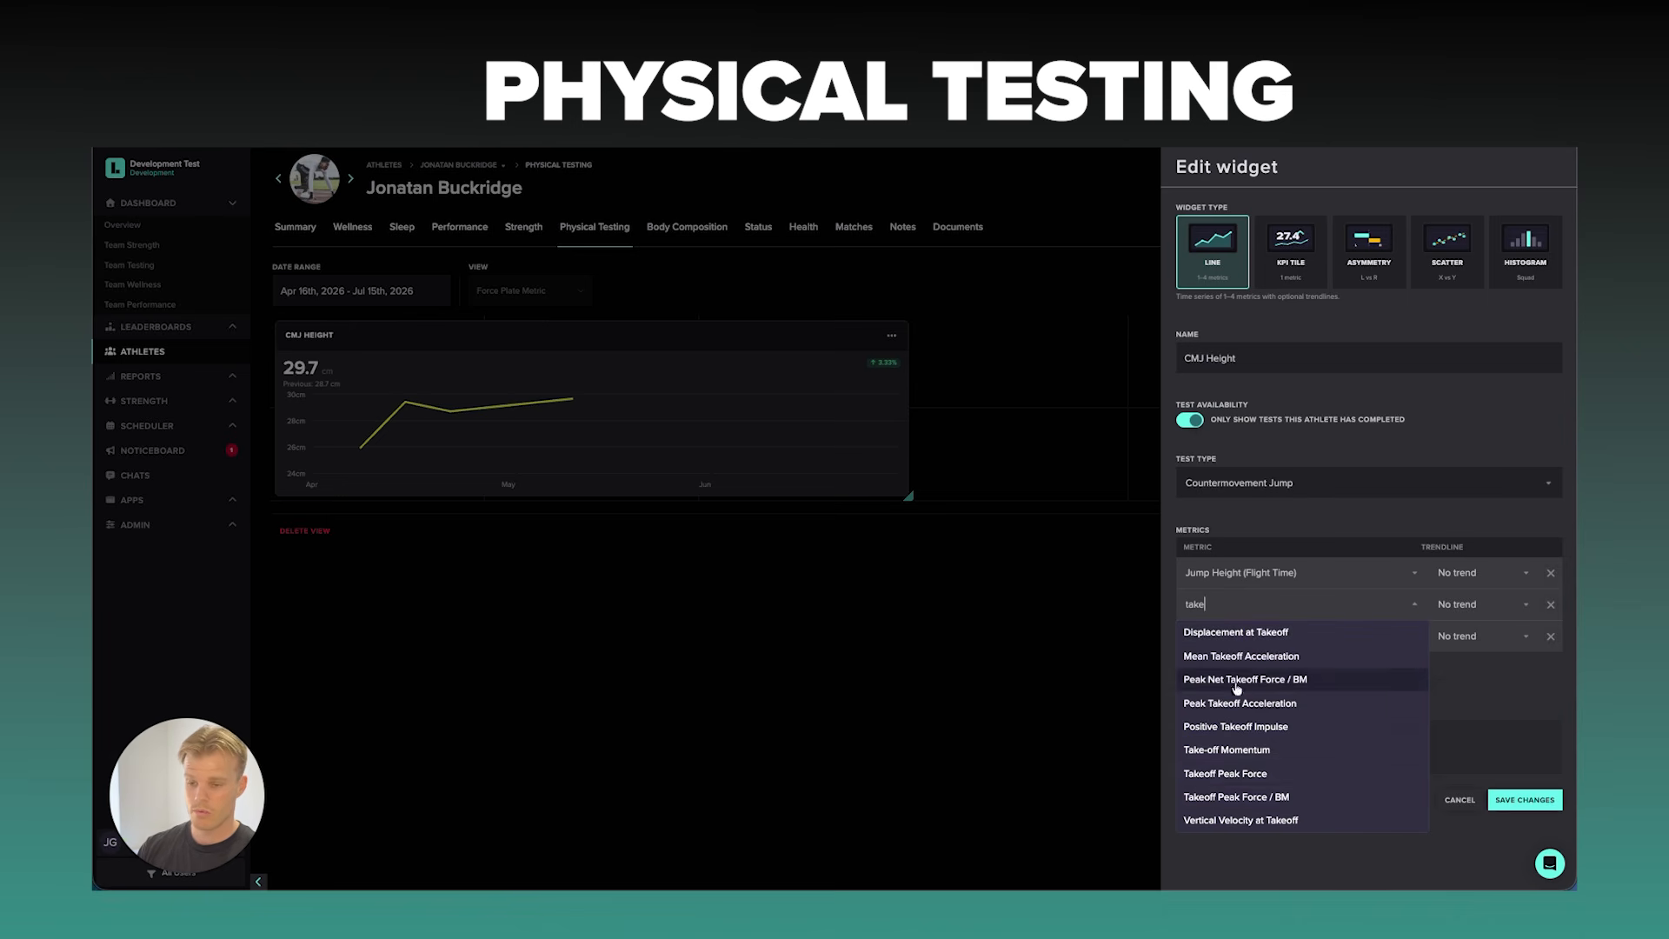
pyautogui.click(1232, 820)
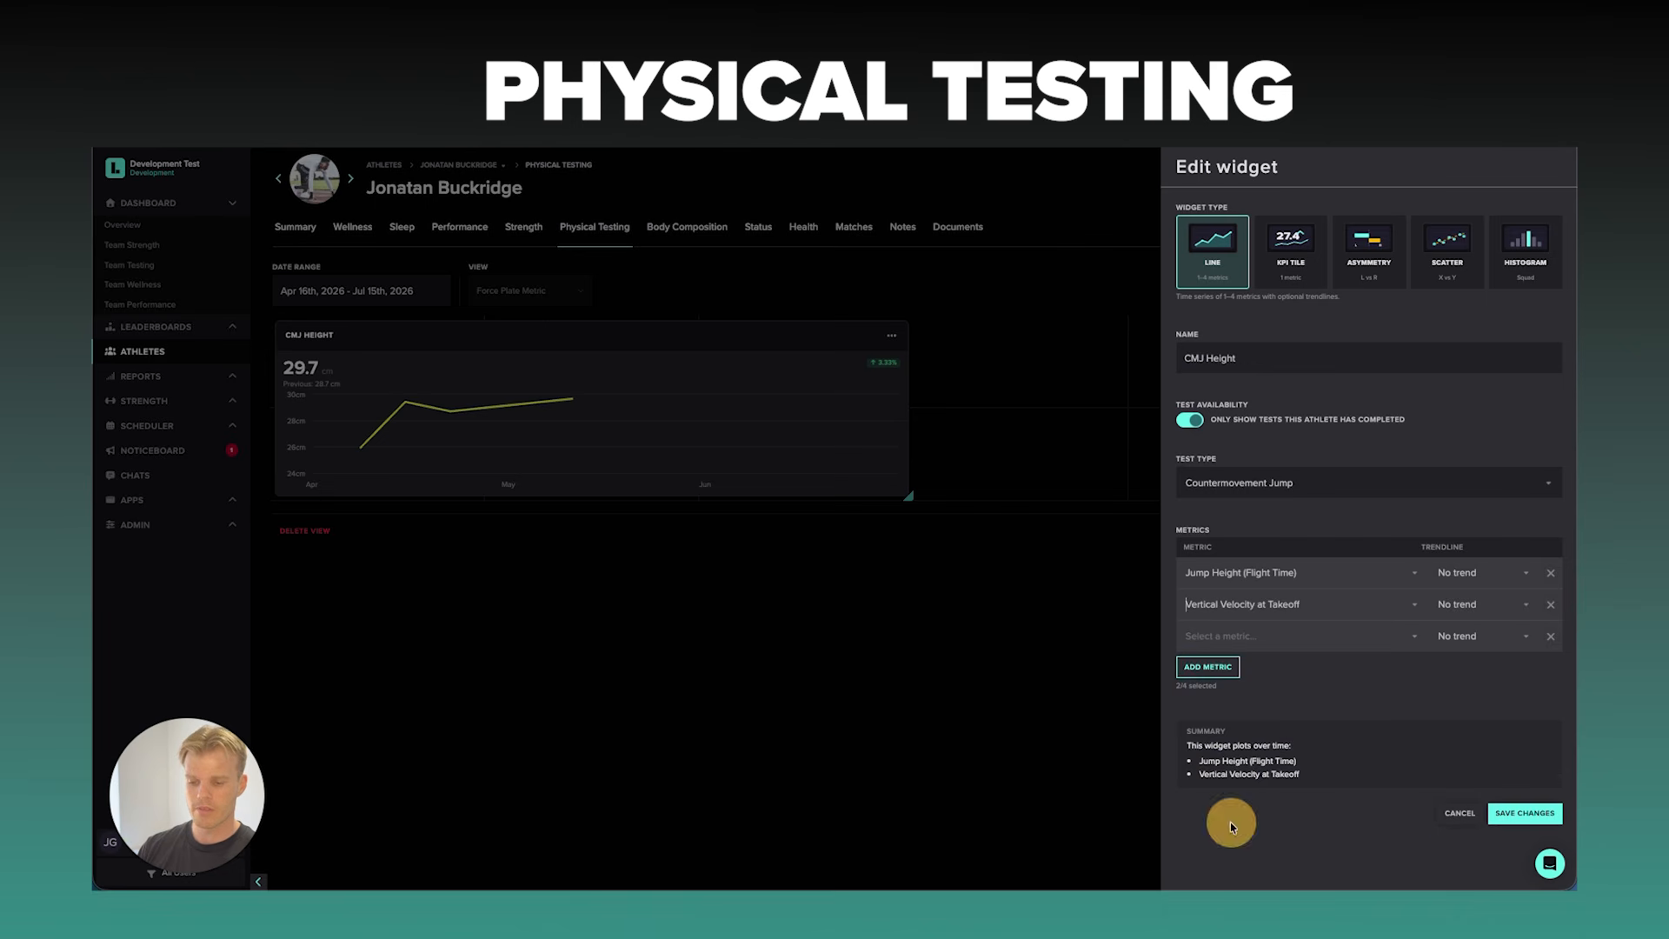
# Set the widget's third metric to Eccentric Braking RFD and save the widget changes.
pyautogui.click(1224, 635)
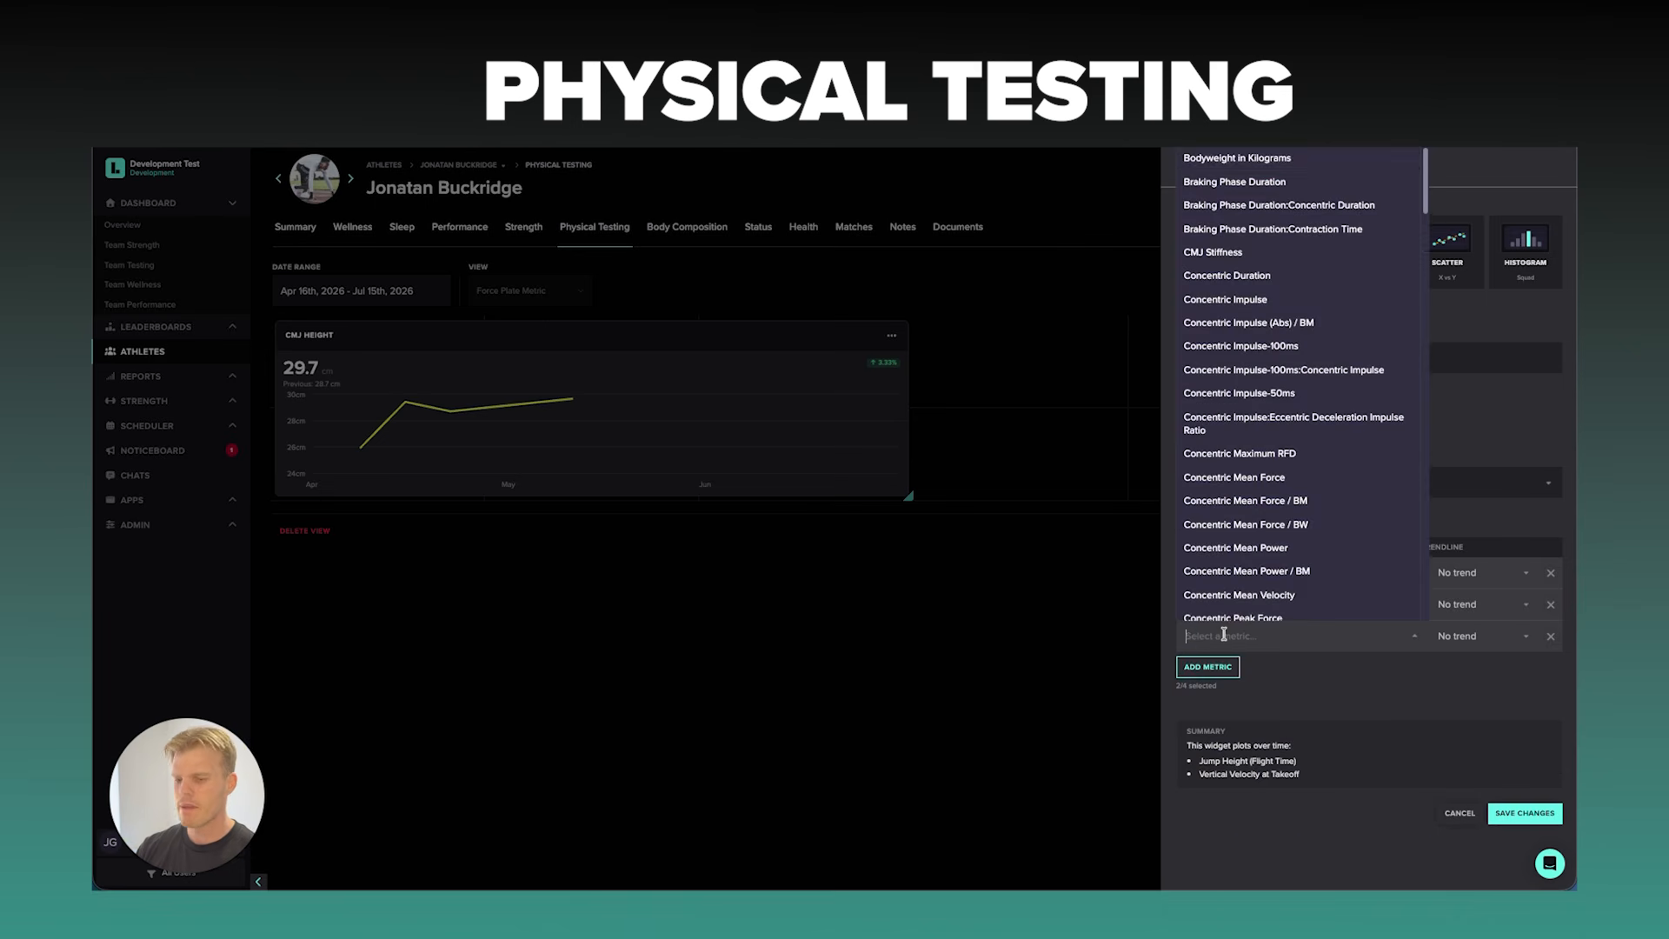
pyautogui.write('esc')
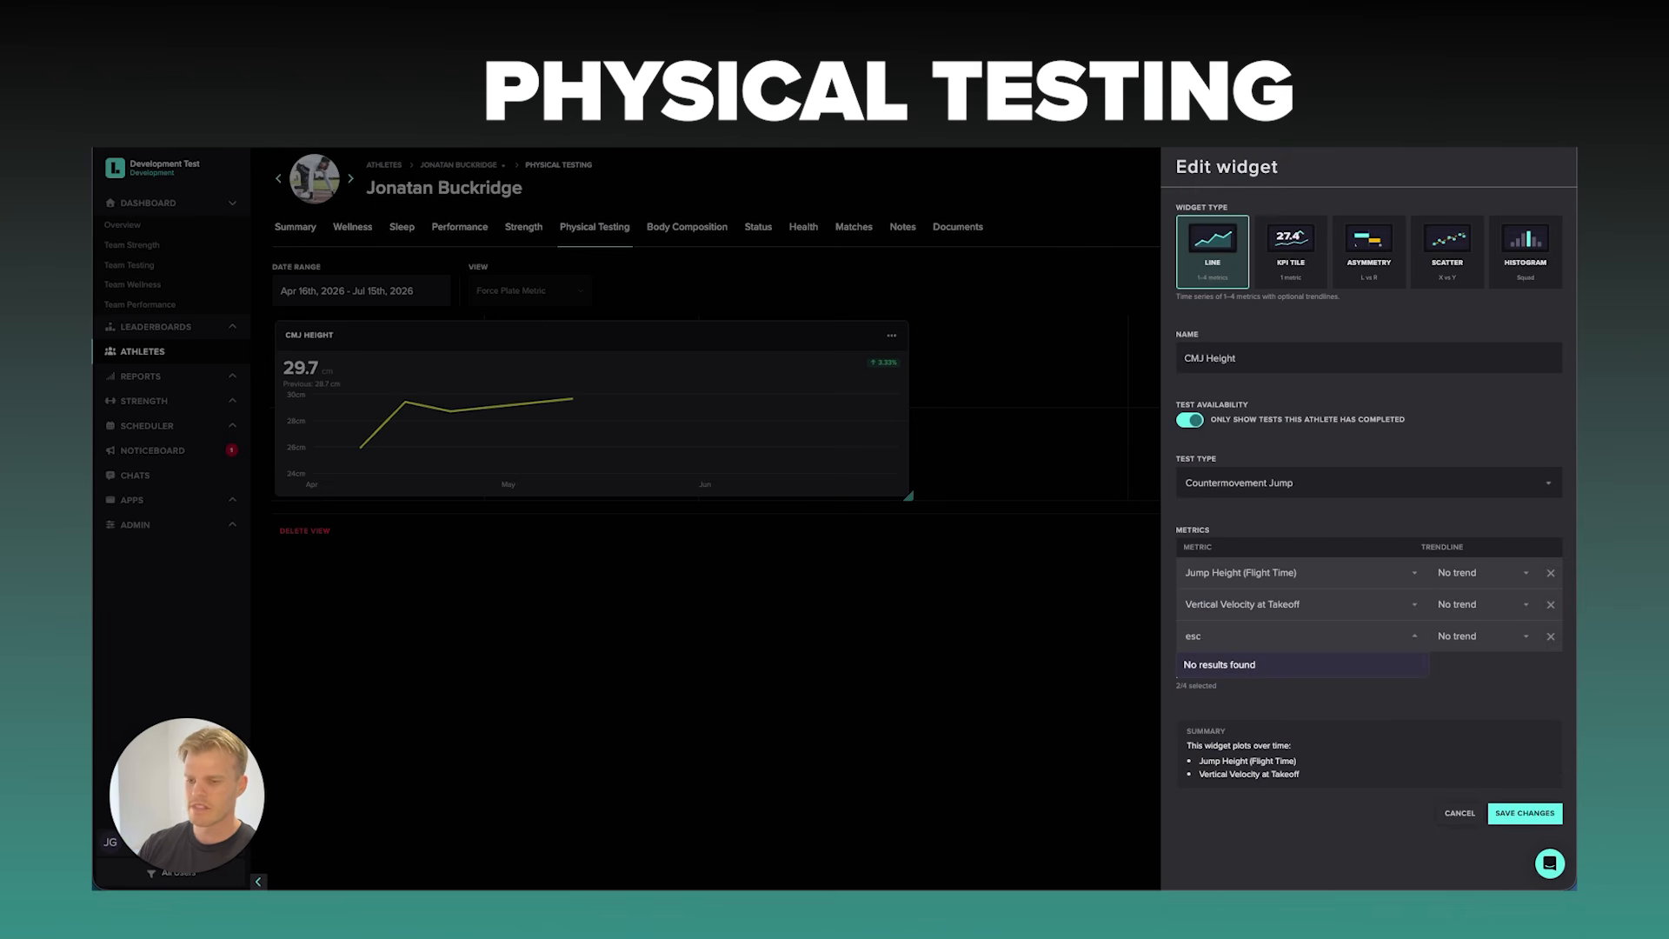
pyautogui.press('BackSpace')
pyautogui.press('BackSpace')
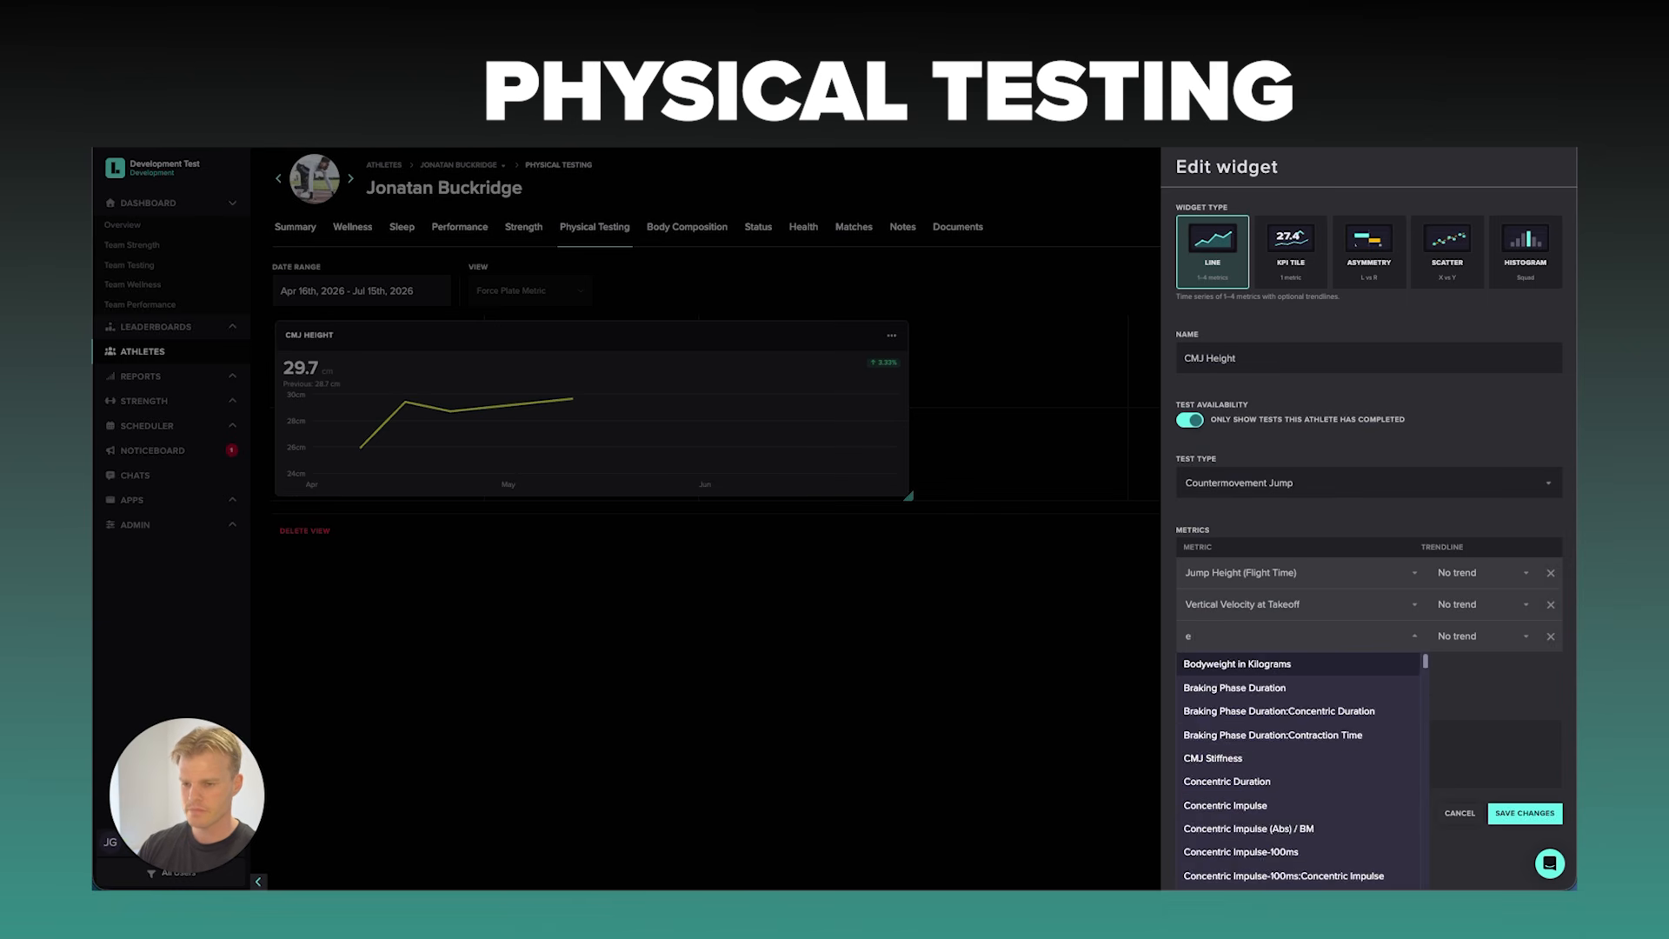
pyautogui.write('ccen')
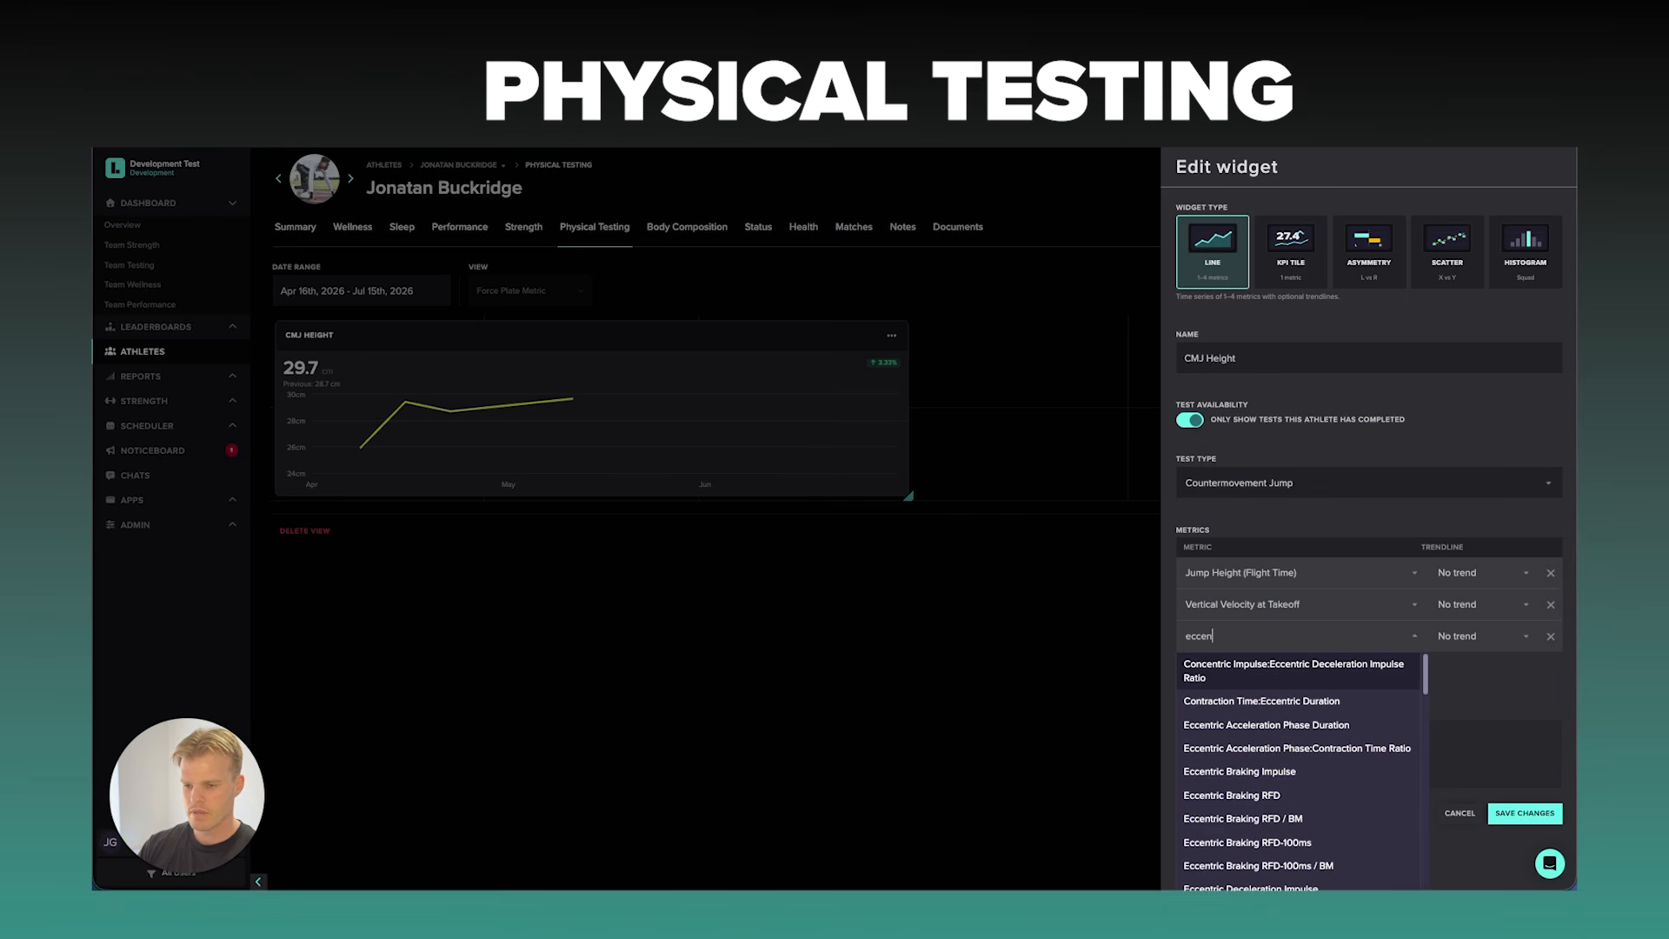
pyautogui.click(1291, 796)
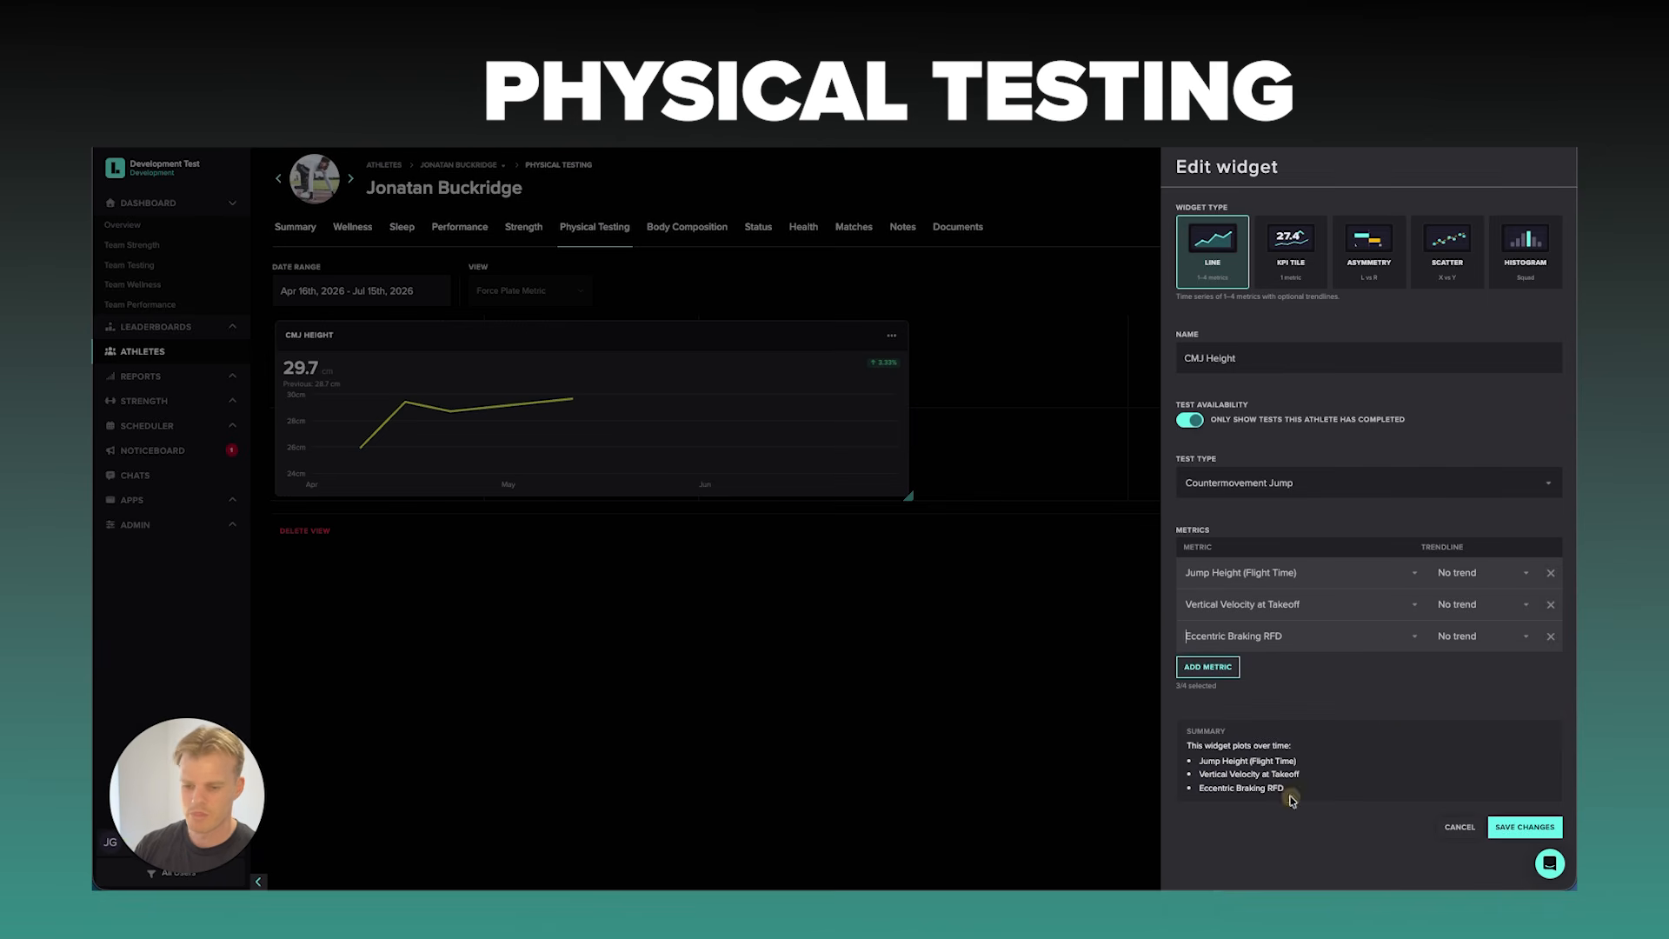
pyautogui.click(1523, 826)
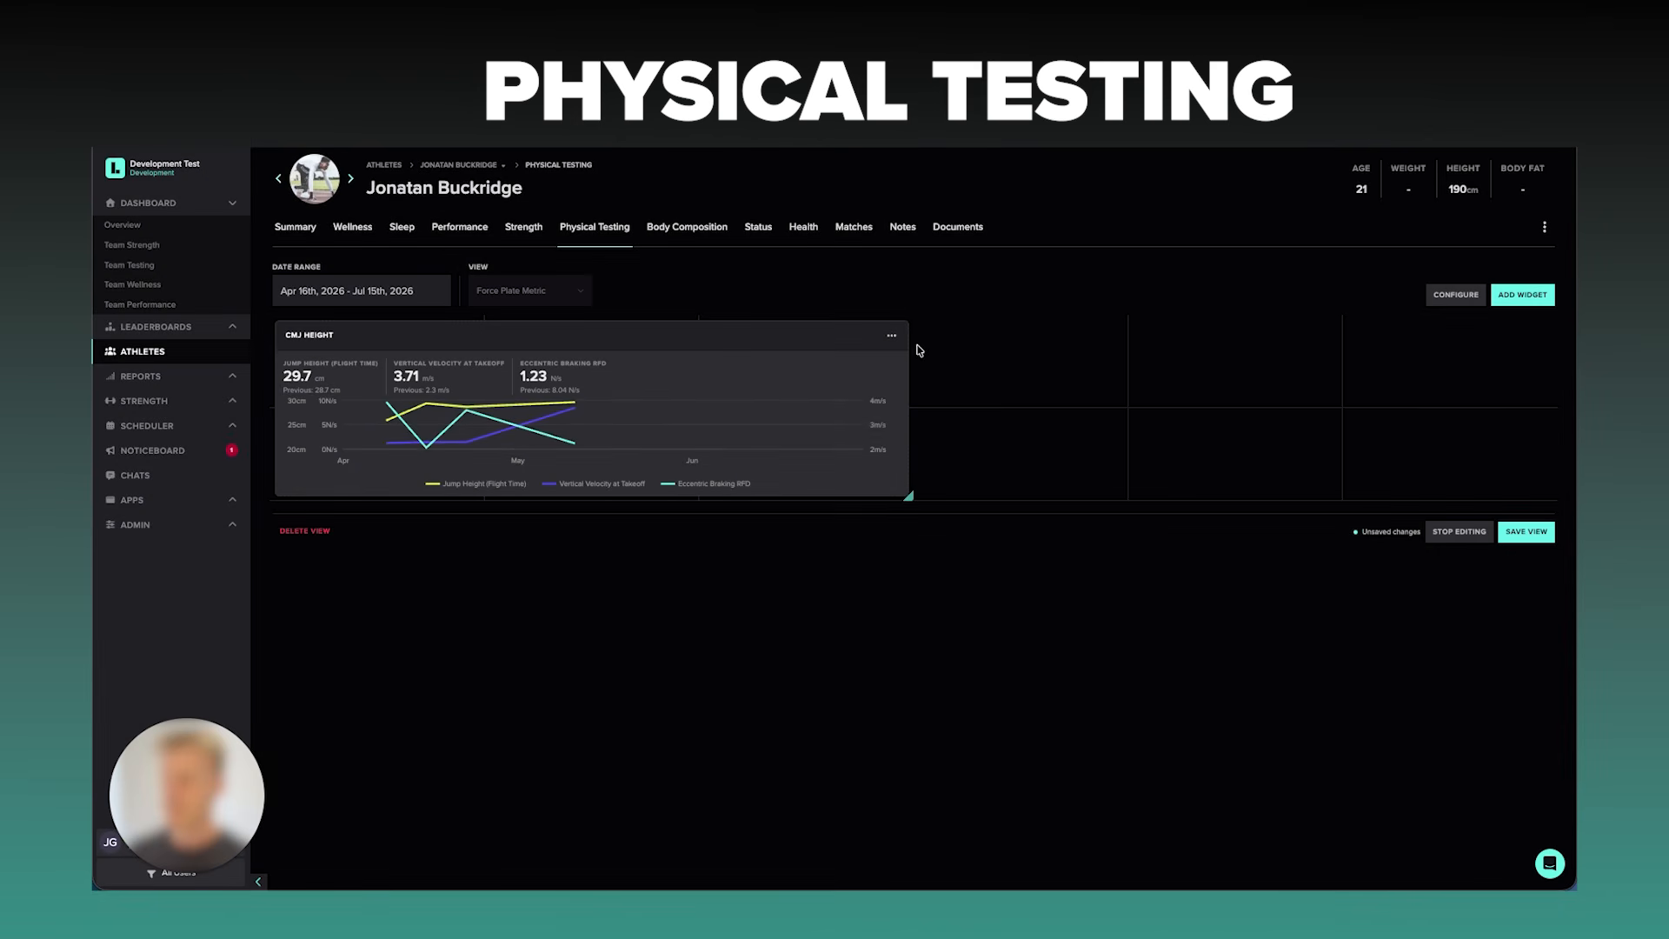
# Remove the Vertical Velocity at Takeoff and Eccentric Braking RFD metrics from the CMJ Height widget and save the changes.
pyautogui.click(891, 335)
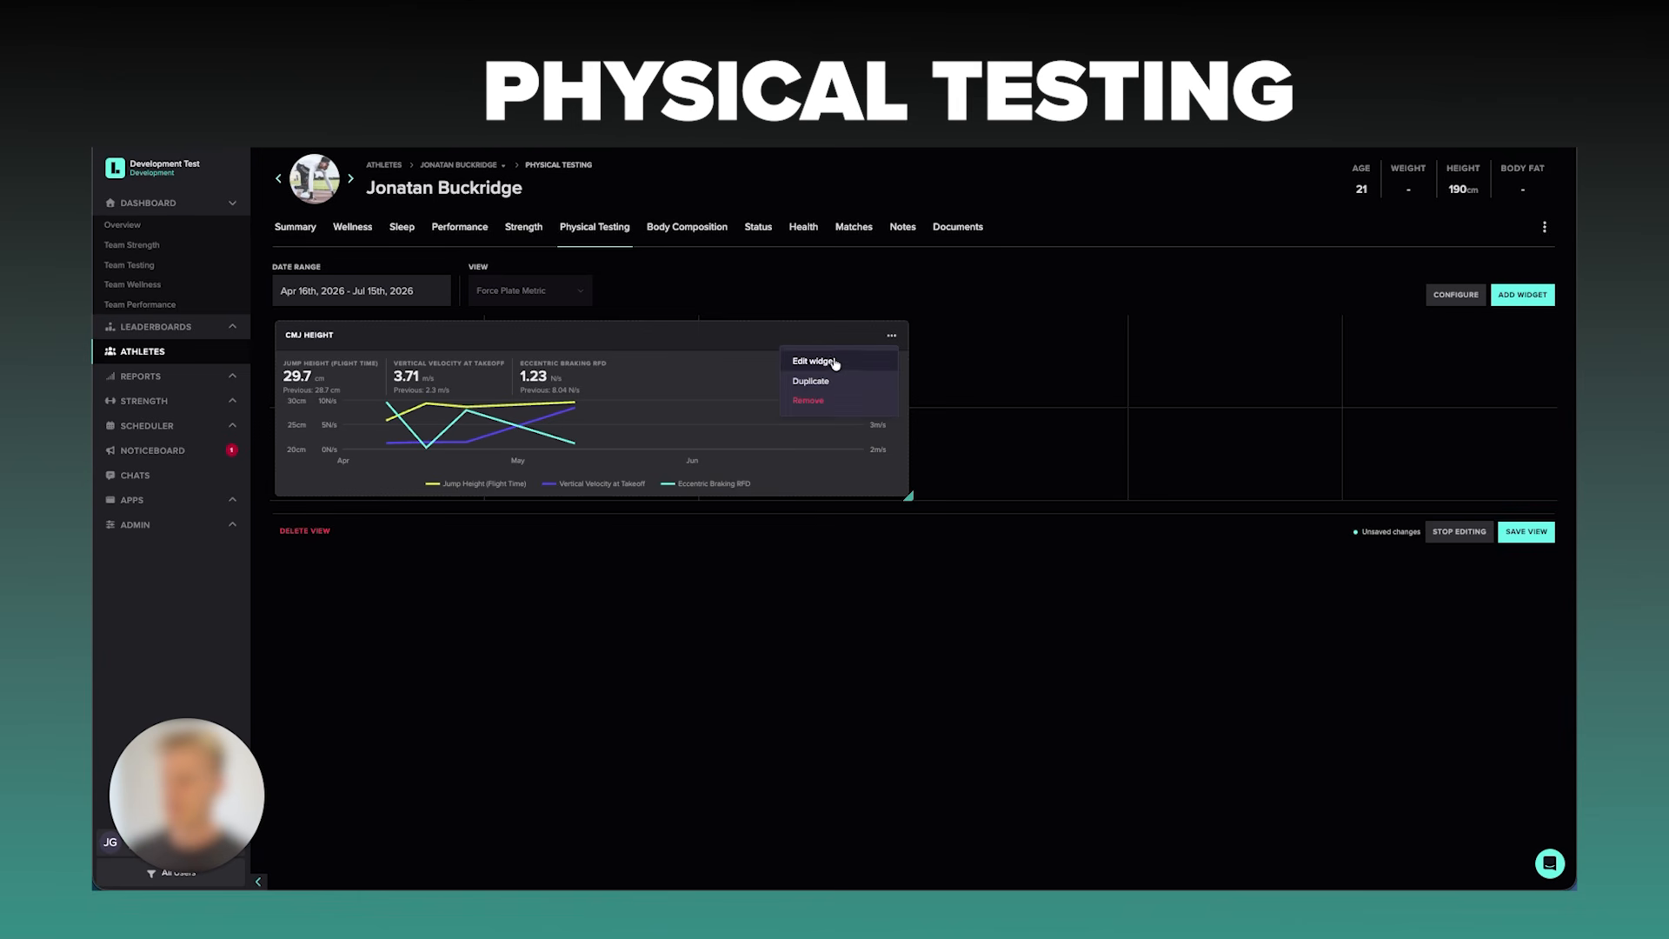
pyautogui.click(835, 364)
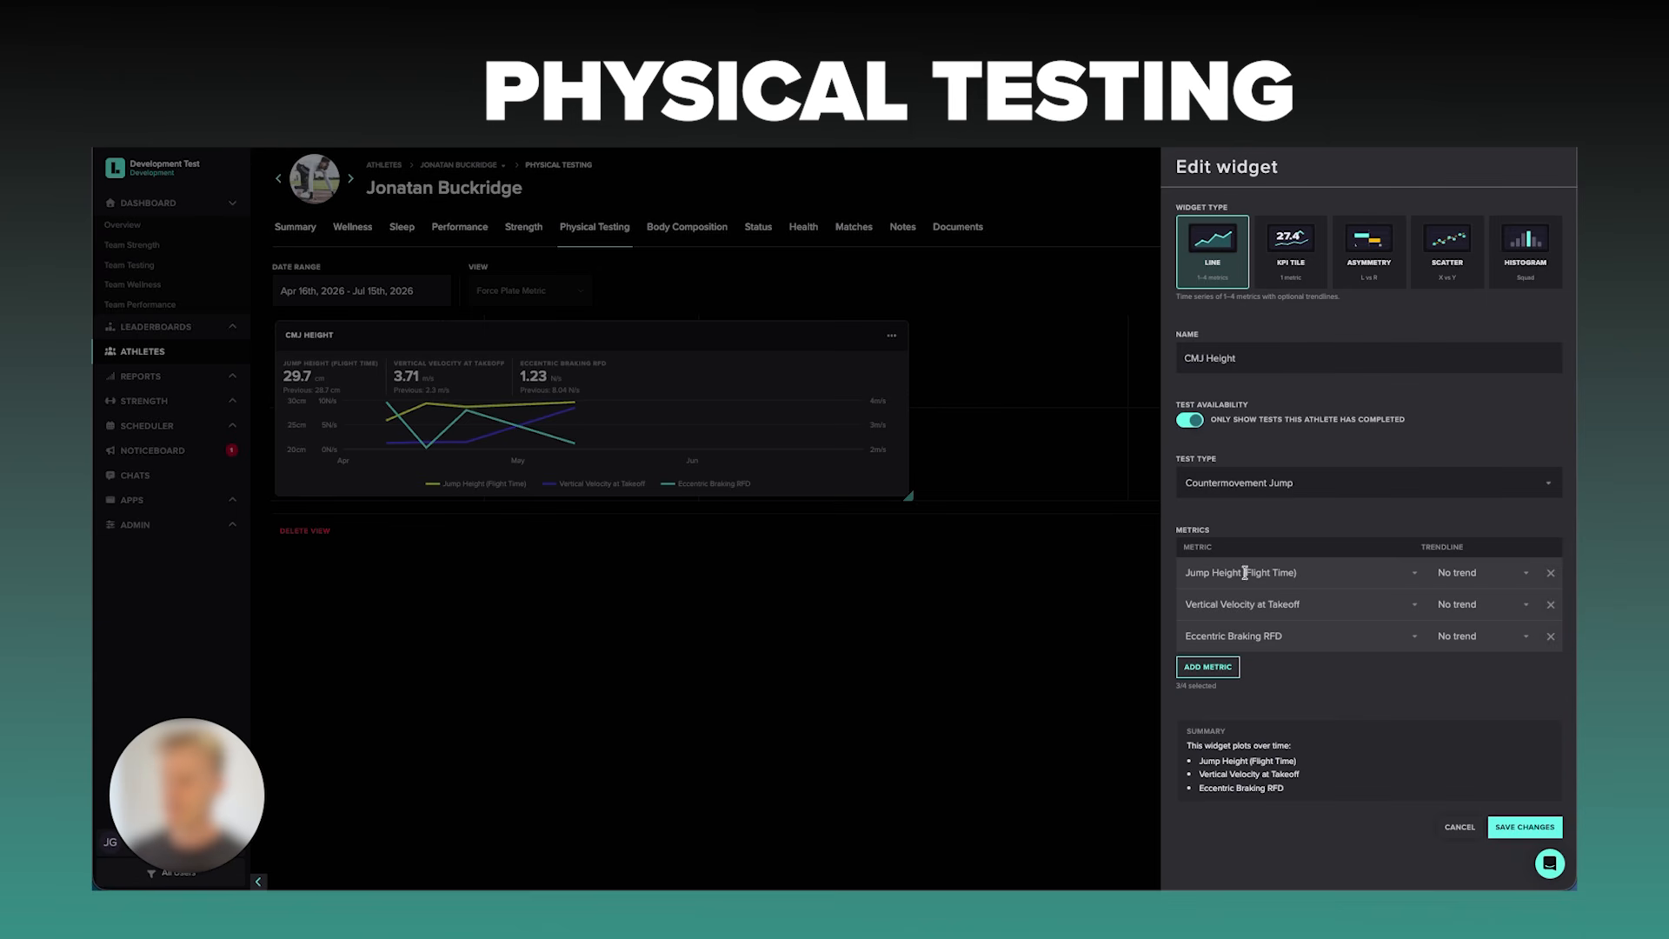
pyautogui.click(1550, 604)
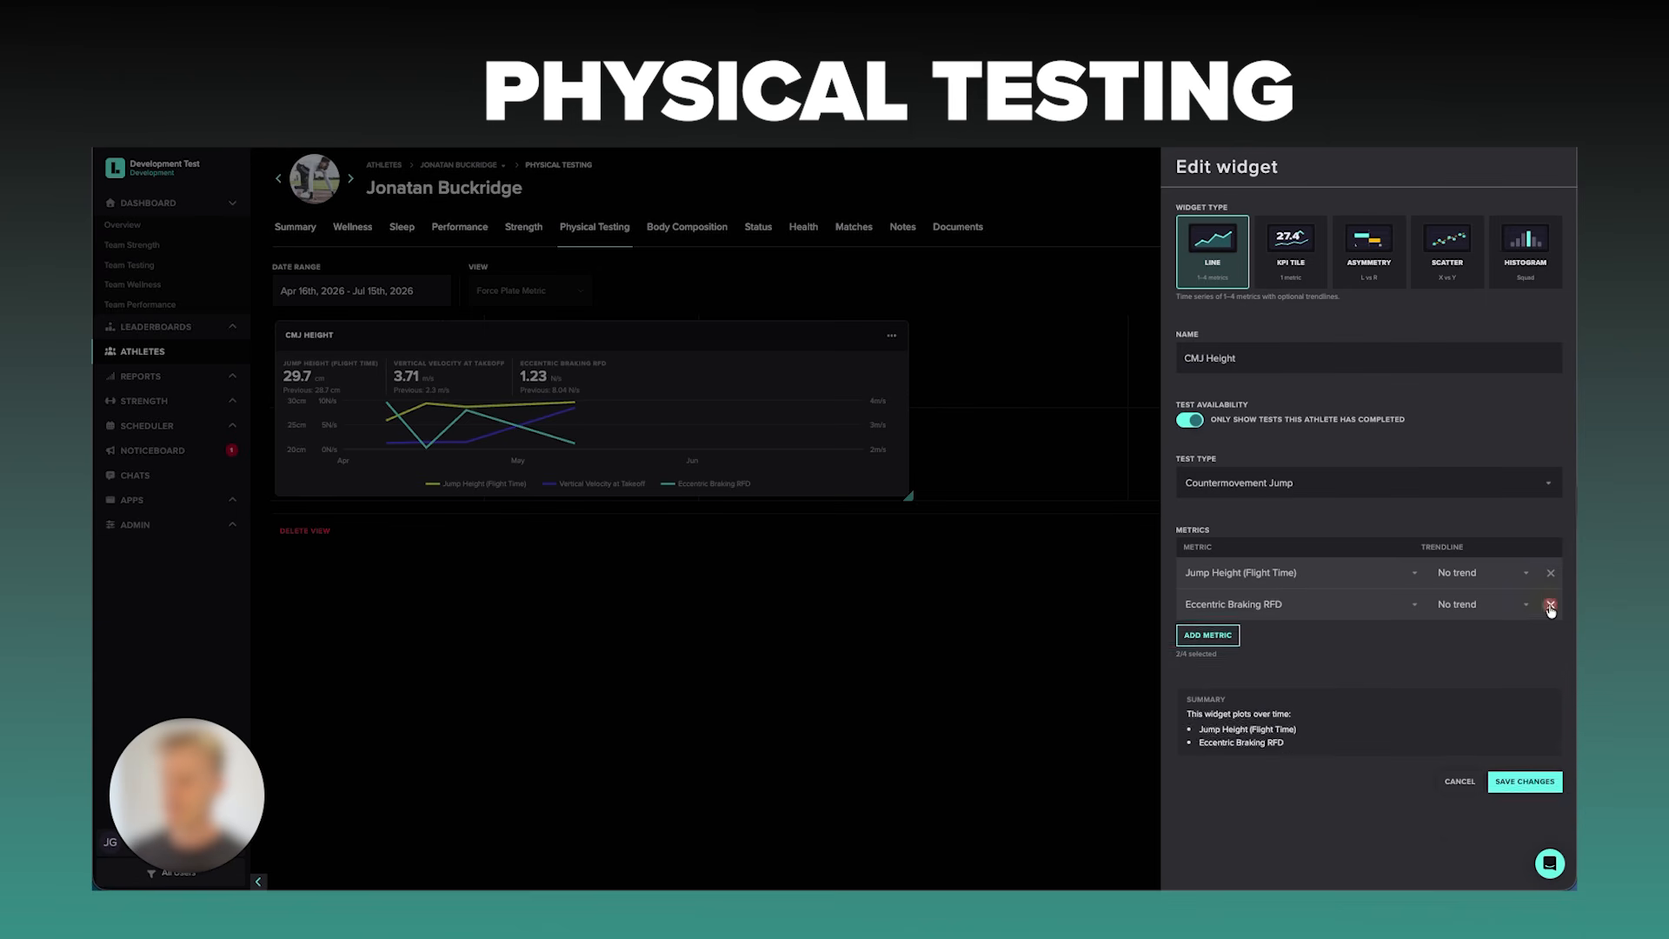
pyautogui.click(1550, 606)
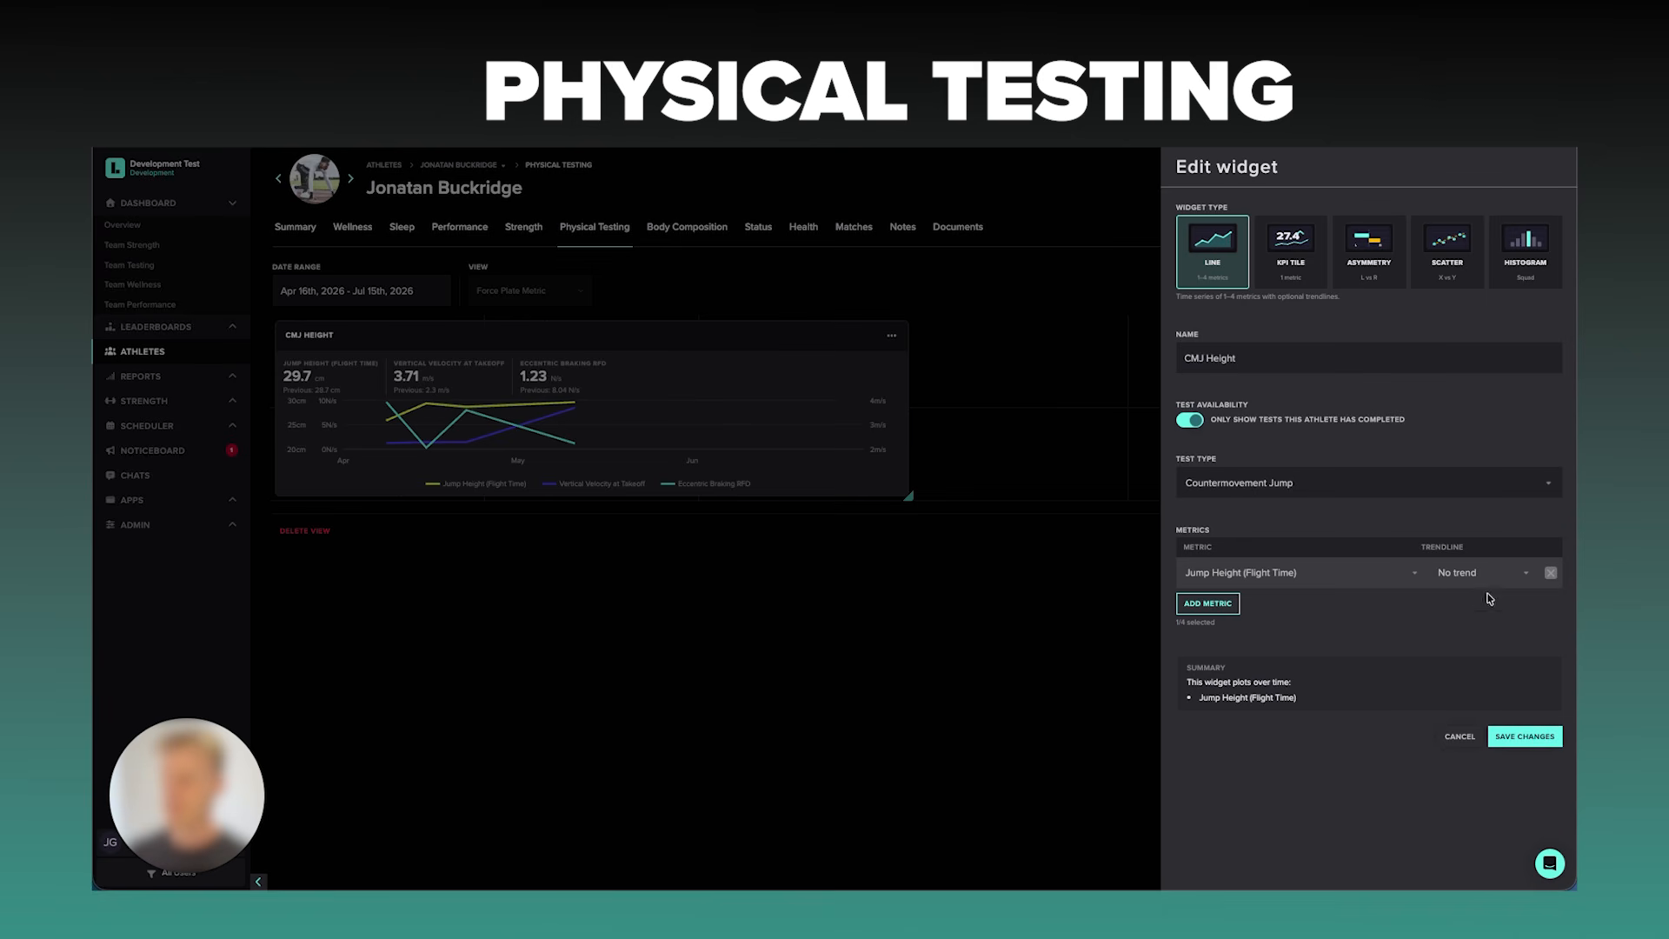
pyautogui.click(1521, 739)
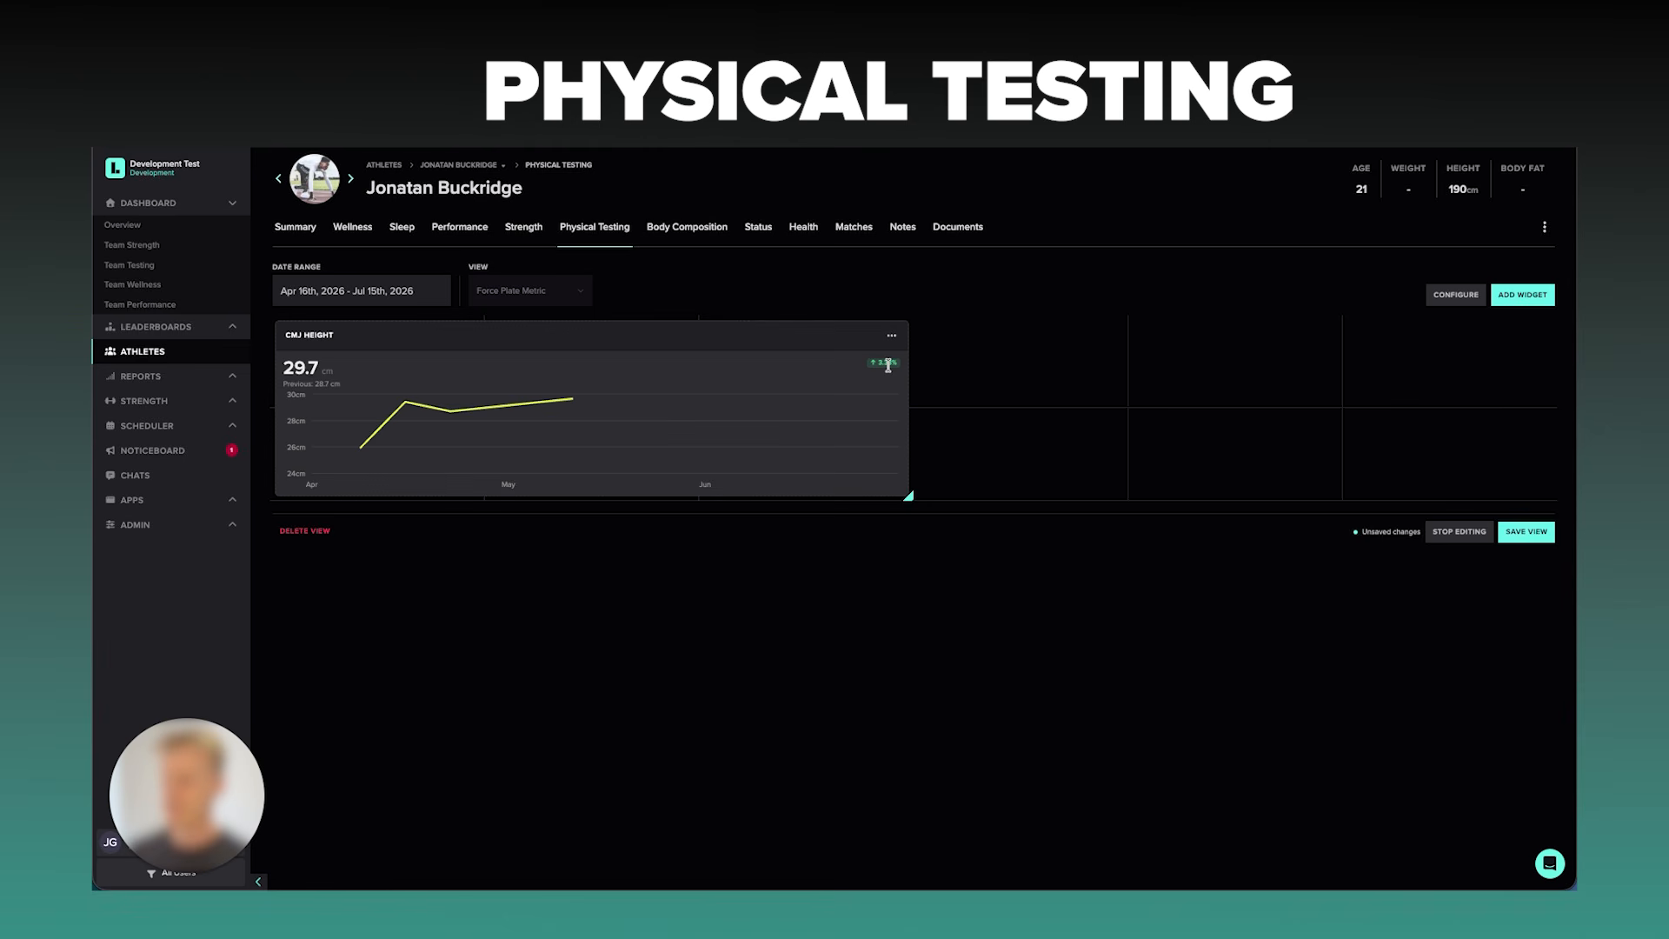
# Inspect the CMJ Height chart points, edit the widget and set the jump height trendline to Year average.
pyautogui.moveTo(572, 401)
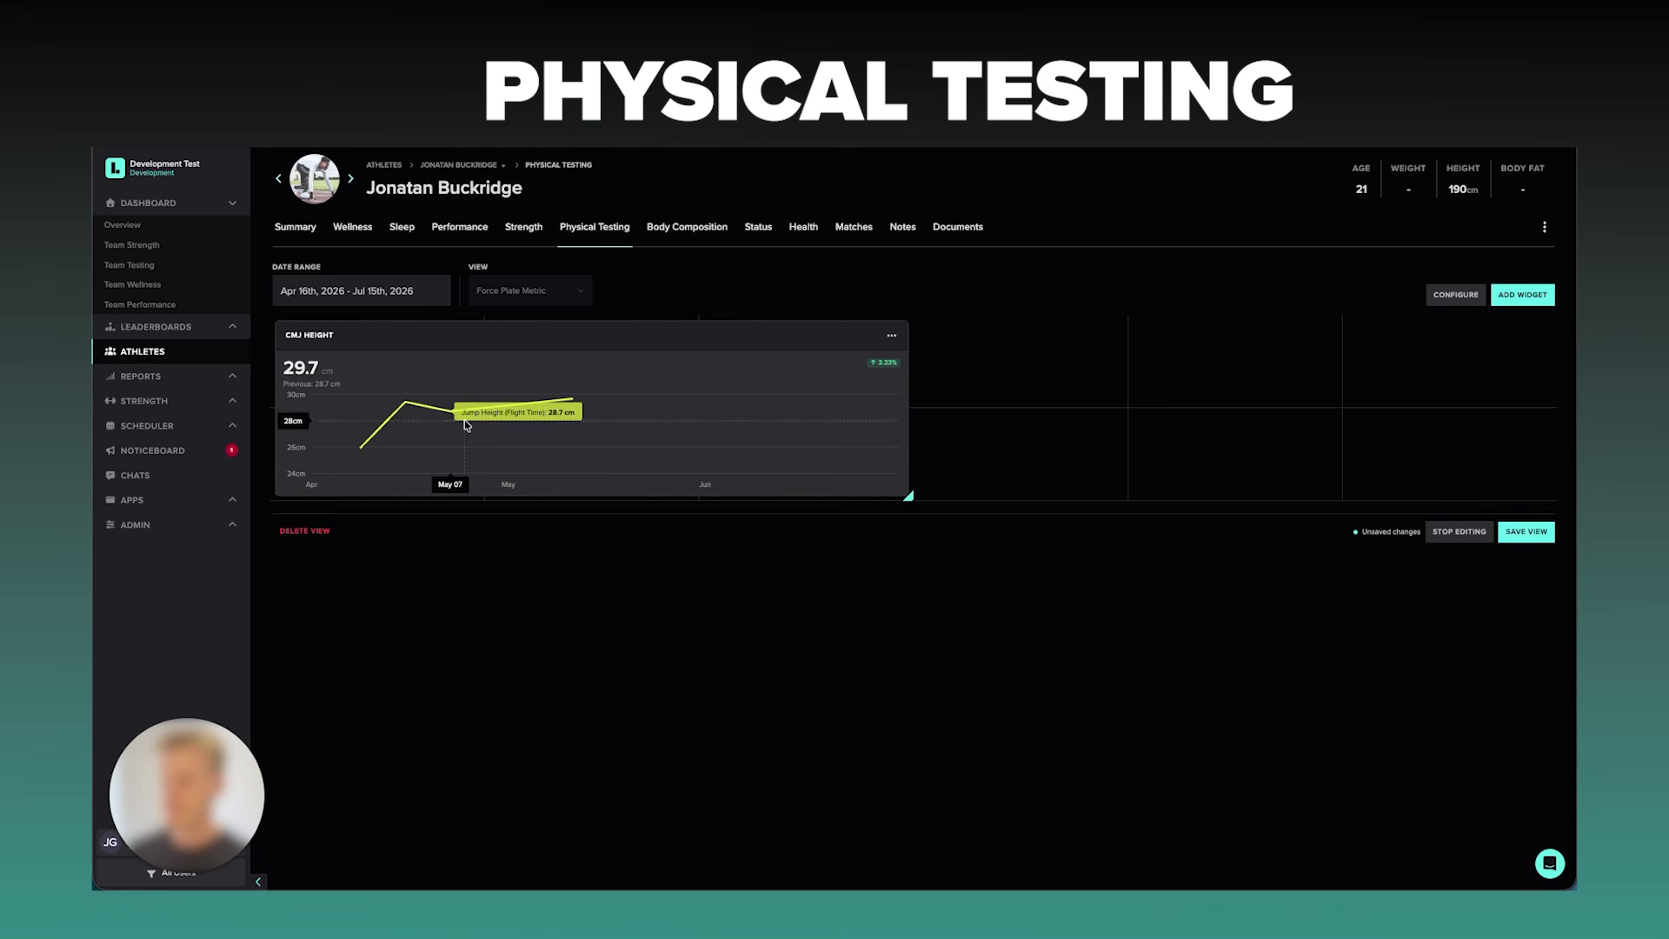
pyautogui.click(891, 335)
pyautogui.click(868, 364)
pyautogui.click(1500, 580)
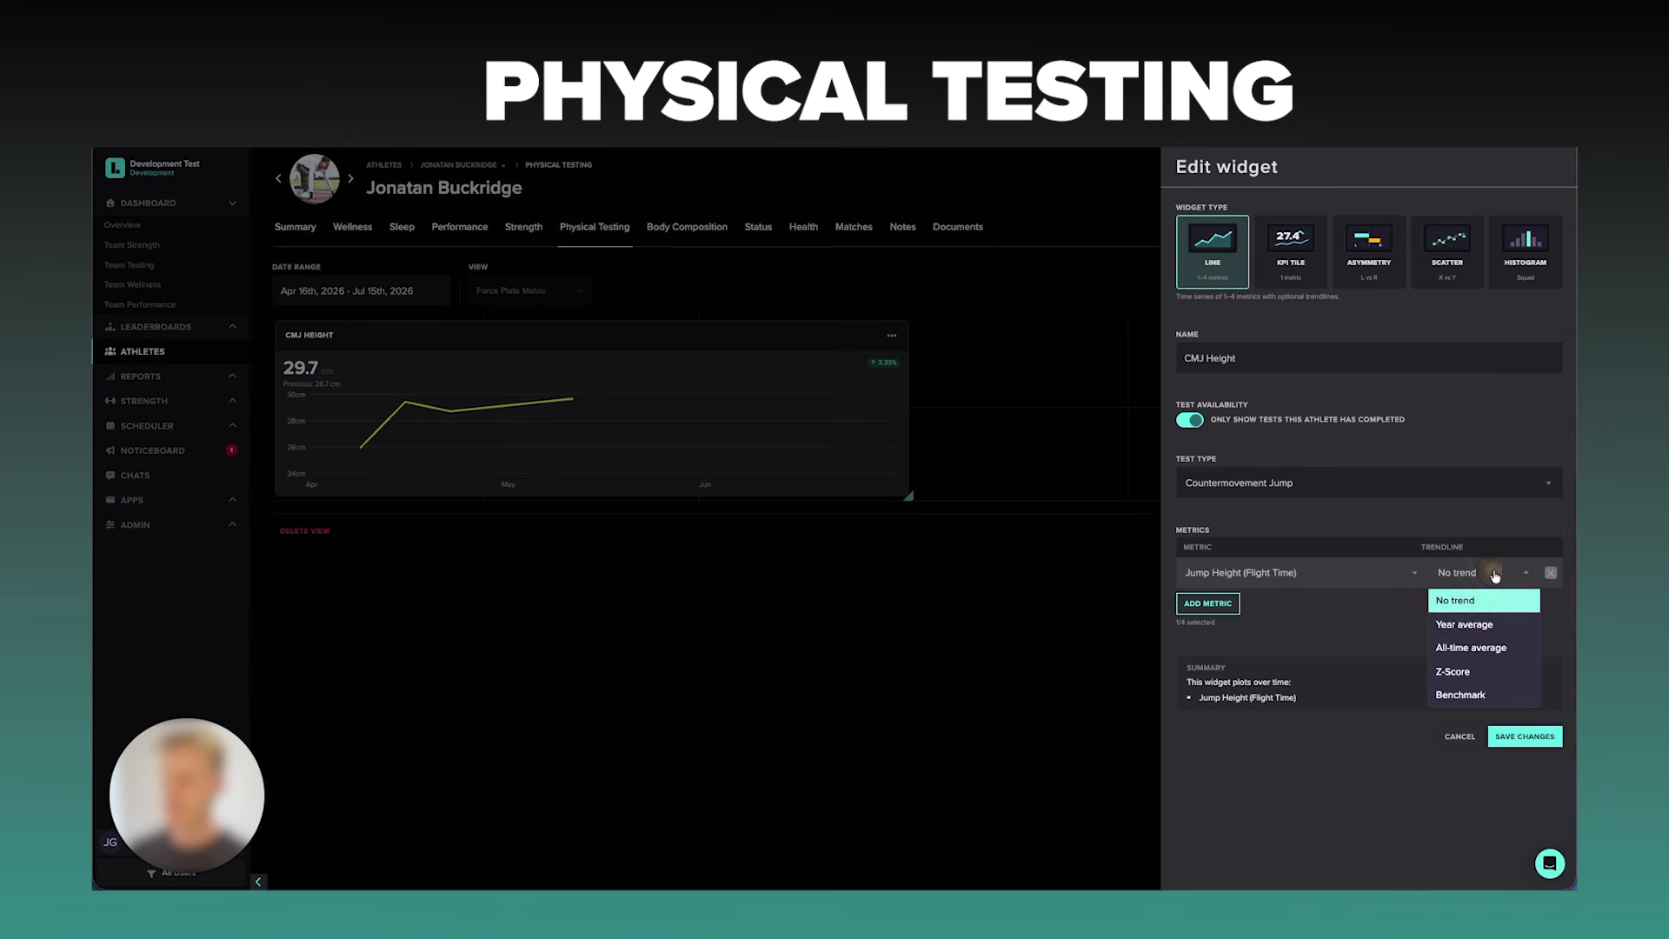
pyautogui.click(1495, 625)
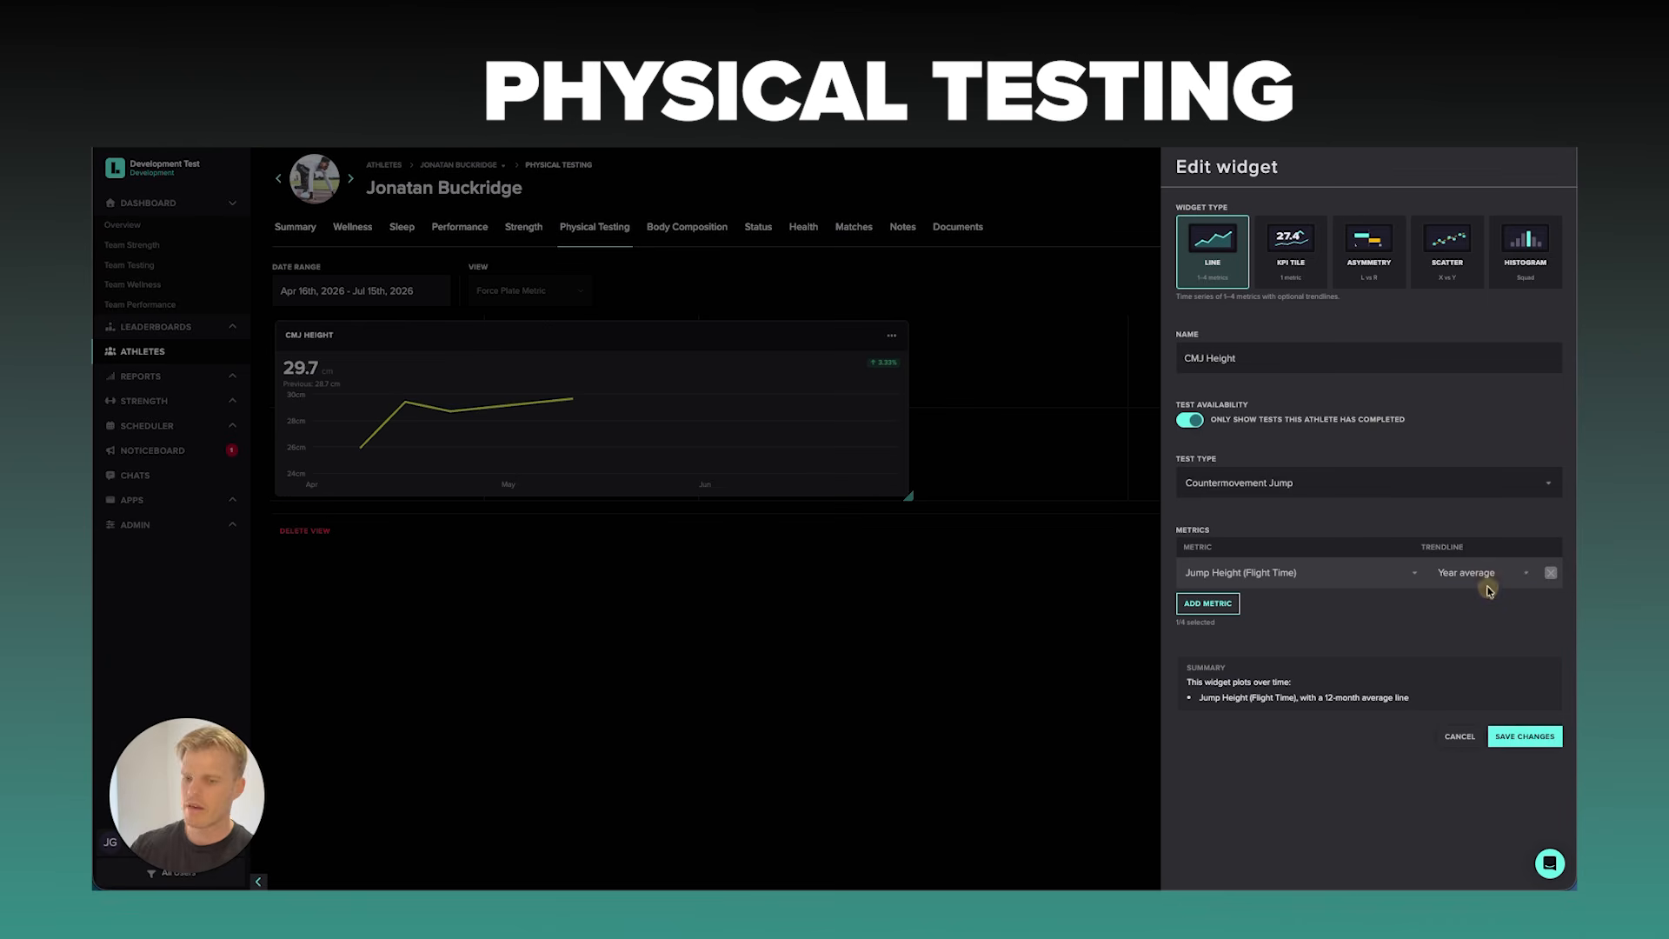
# Change the trendline to Benchmark against Whole team after trying Basketball Team, save the widget, and stop editing the view without saving it.
pyautogui.click(1488, 577)
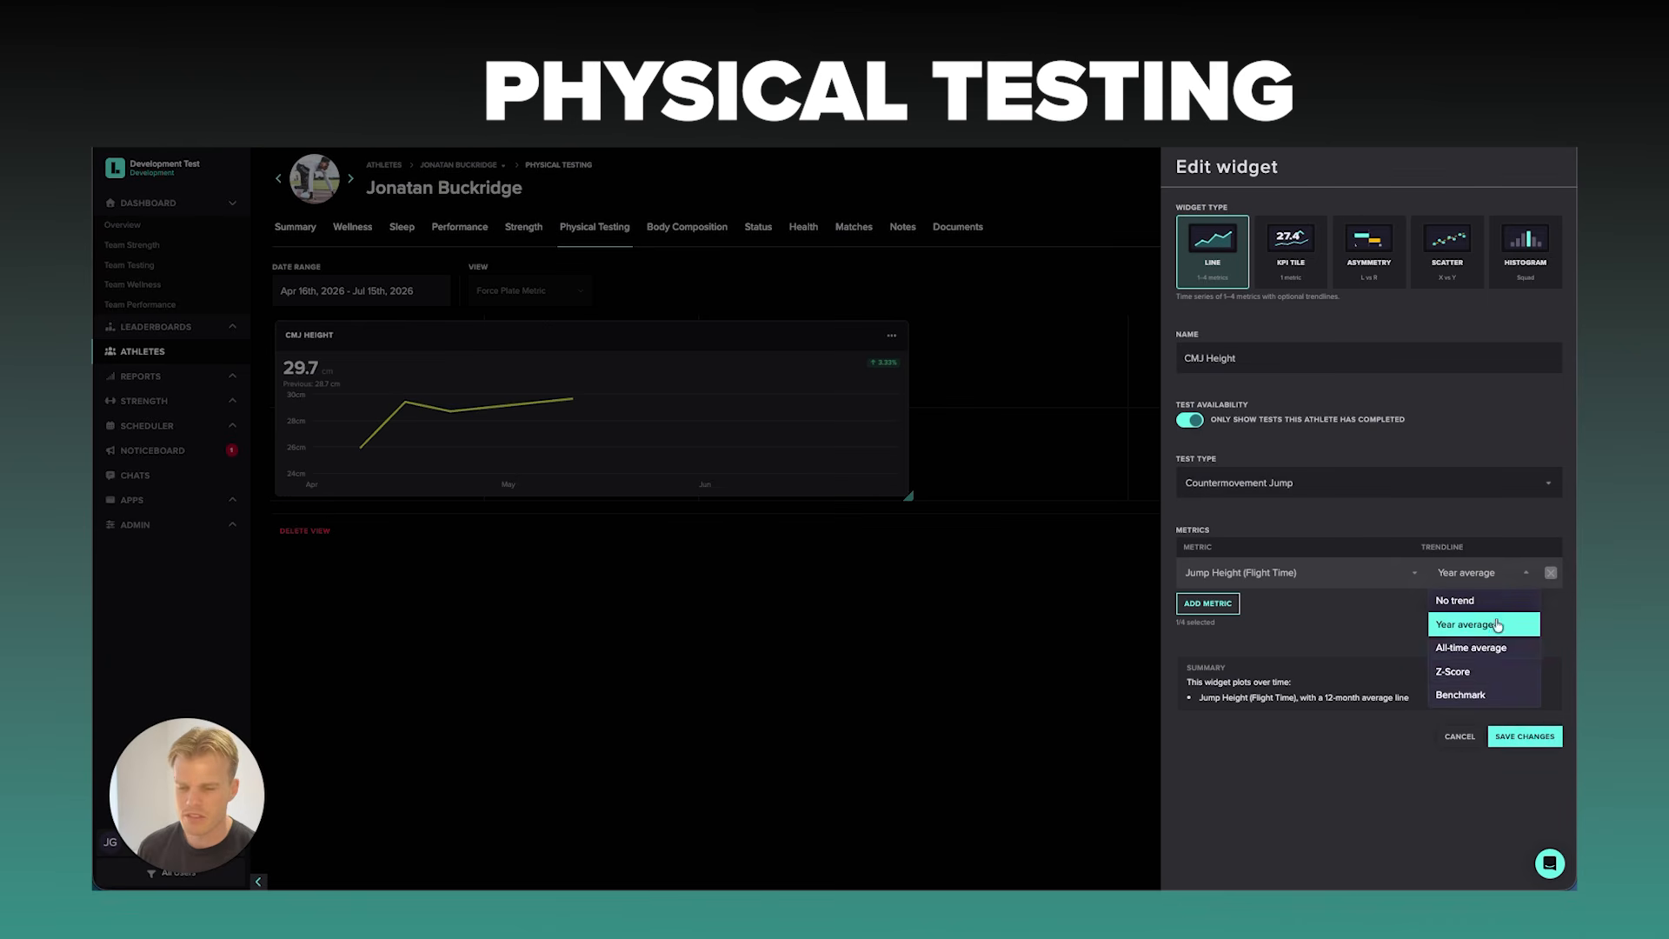
pyautogui.click(1464, 696)
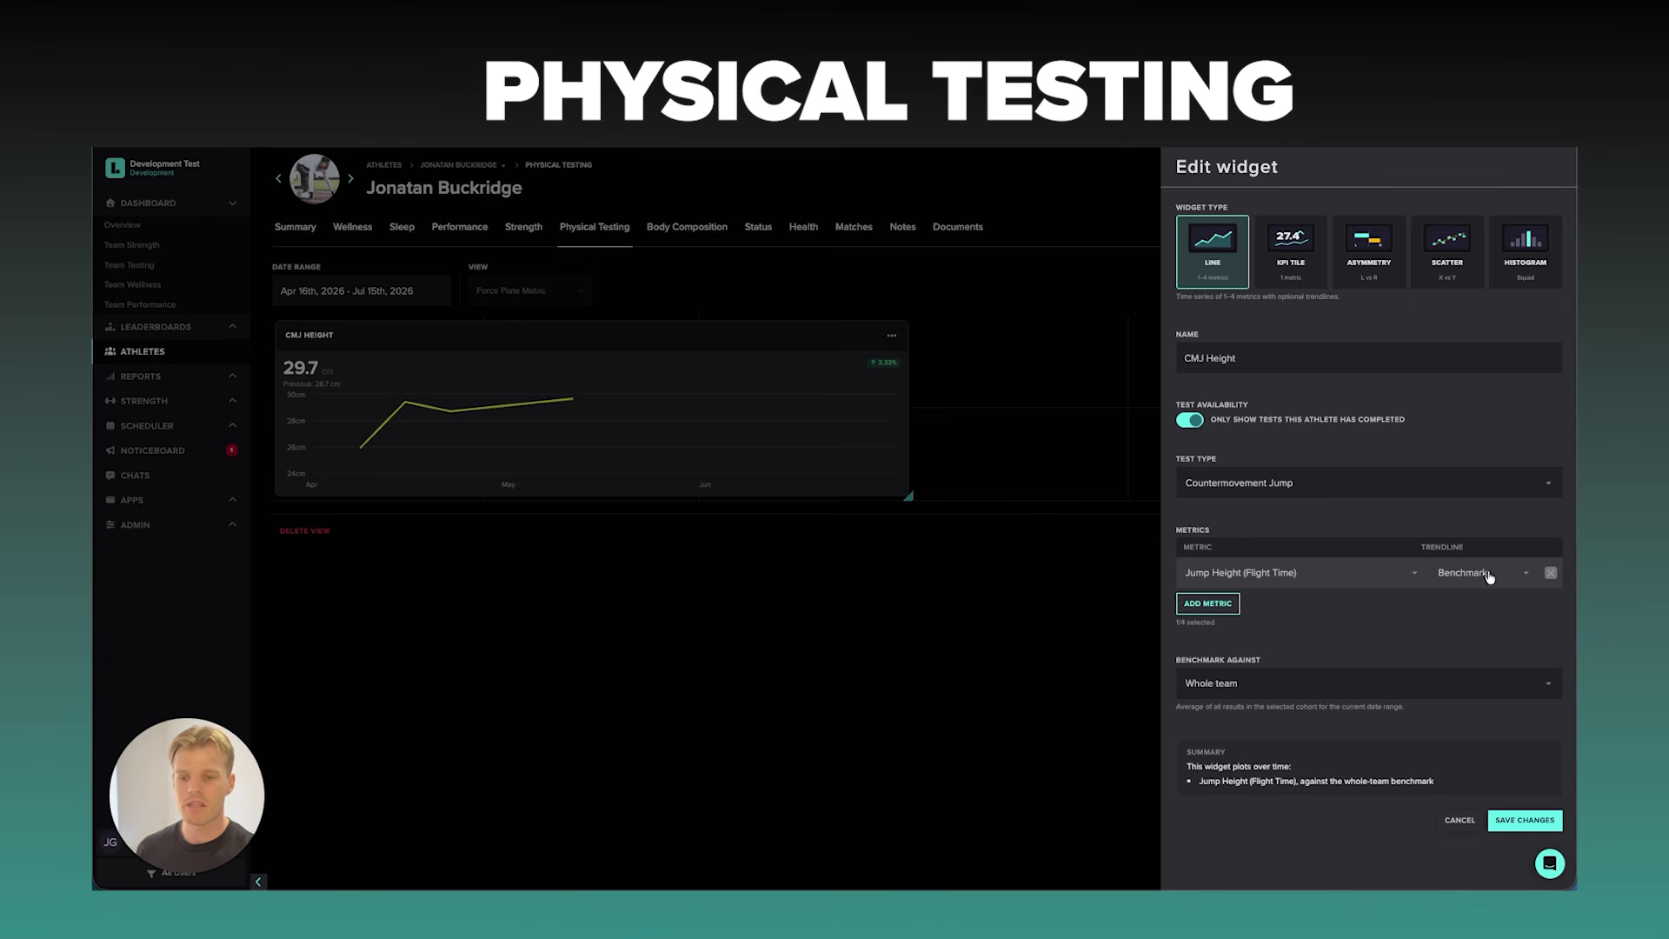
pyautogui.click(1328, 680)
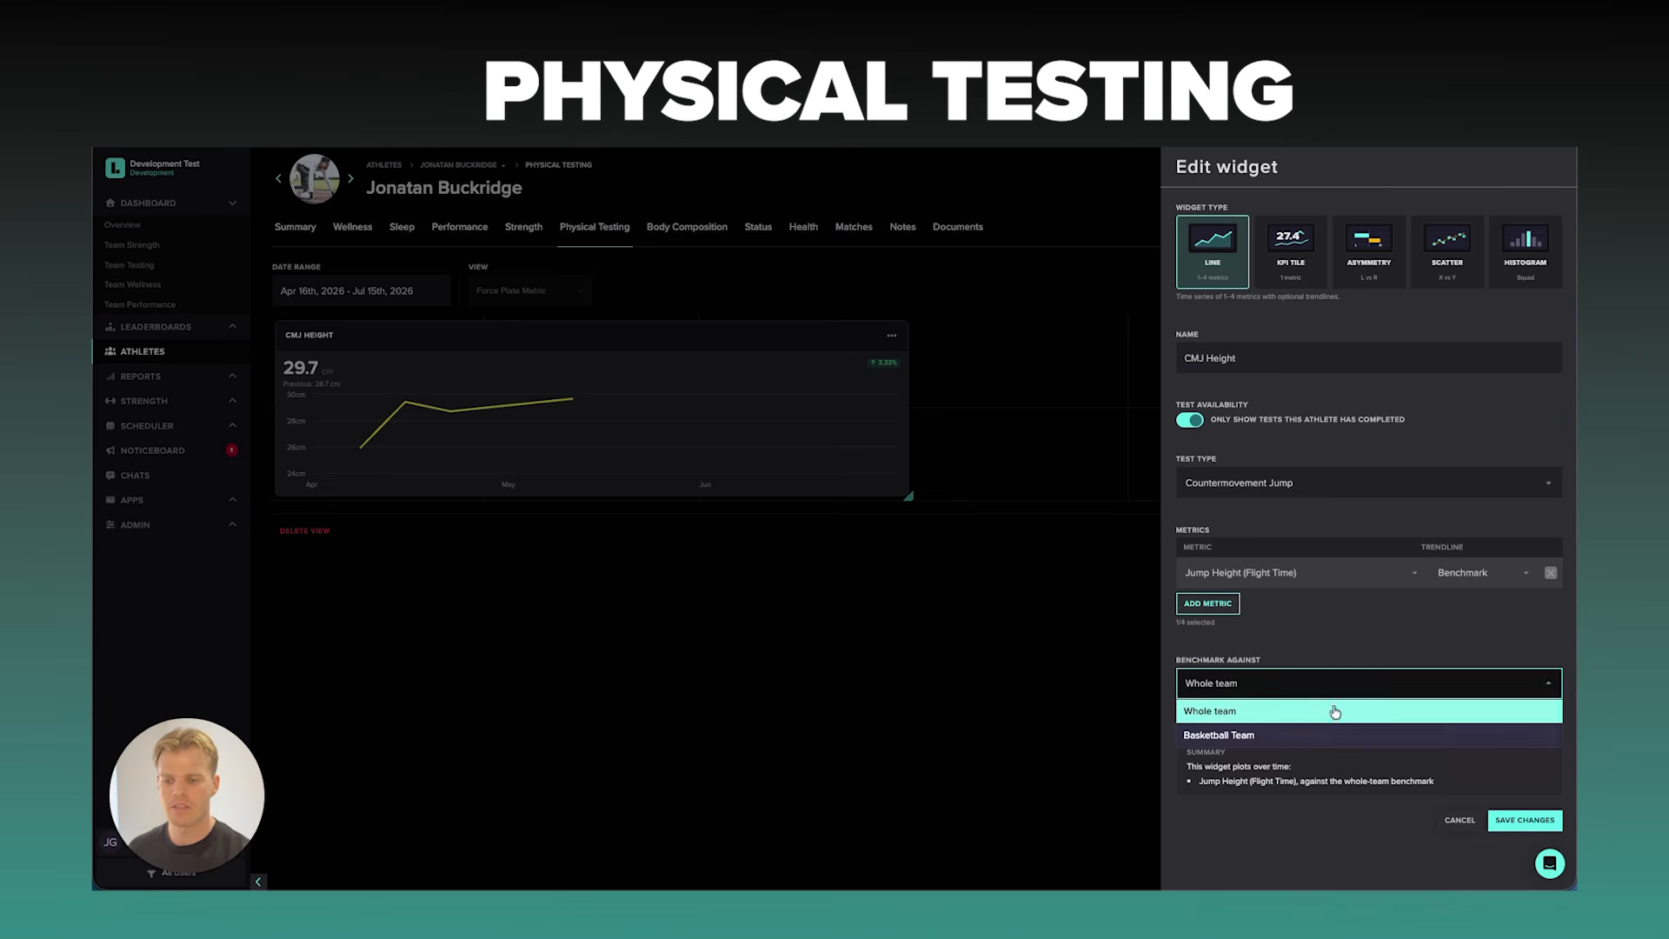
pyautogui.click(1274, 738)
pyautogui.click(1281, 689)
pyautogui.click(1266, 714)
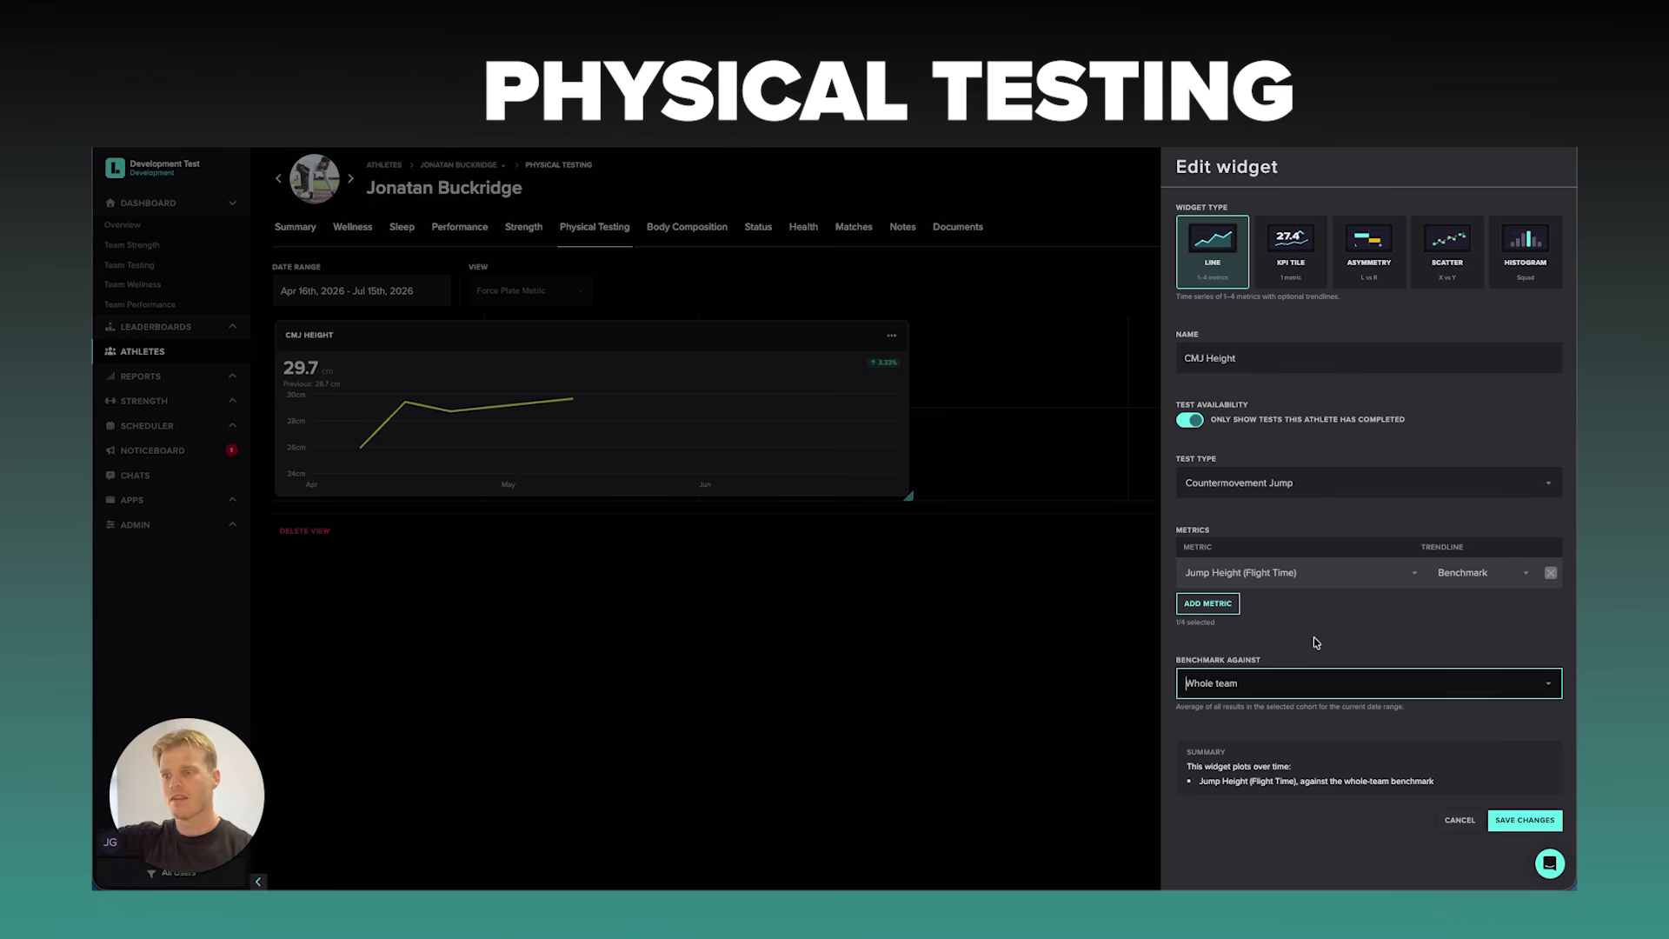
pyautogui.click(1523, 817)
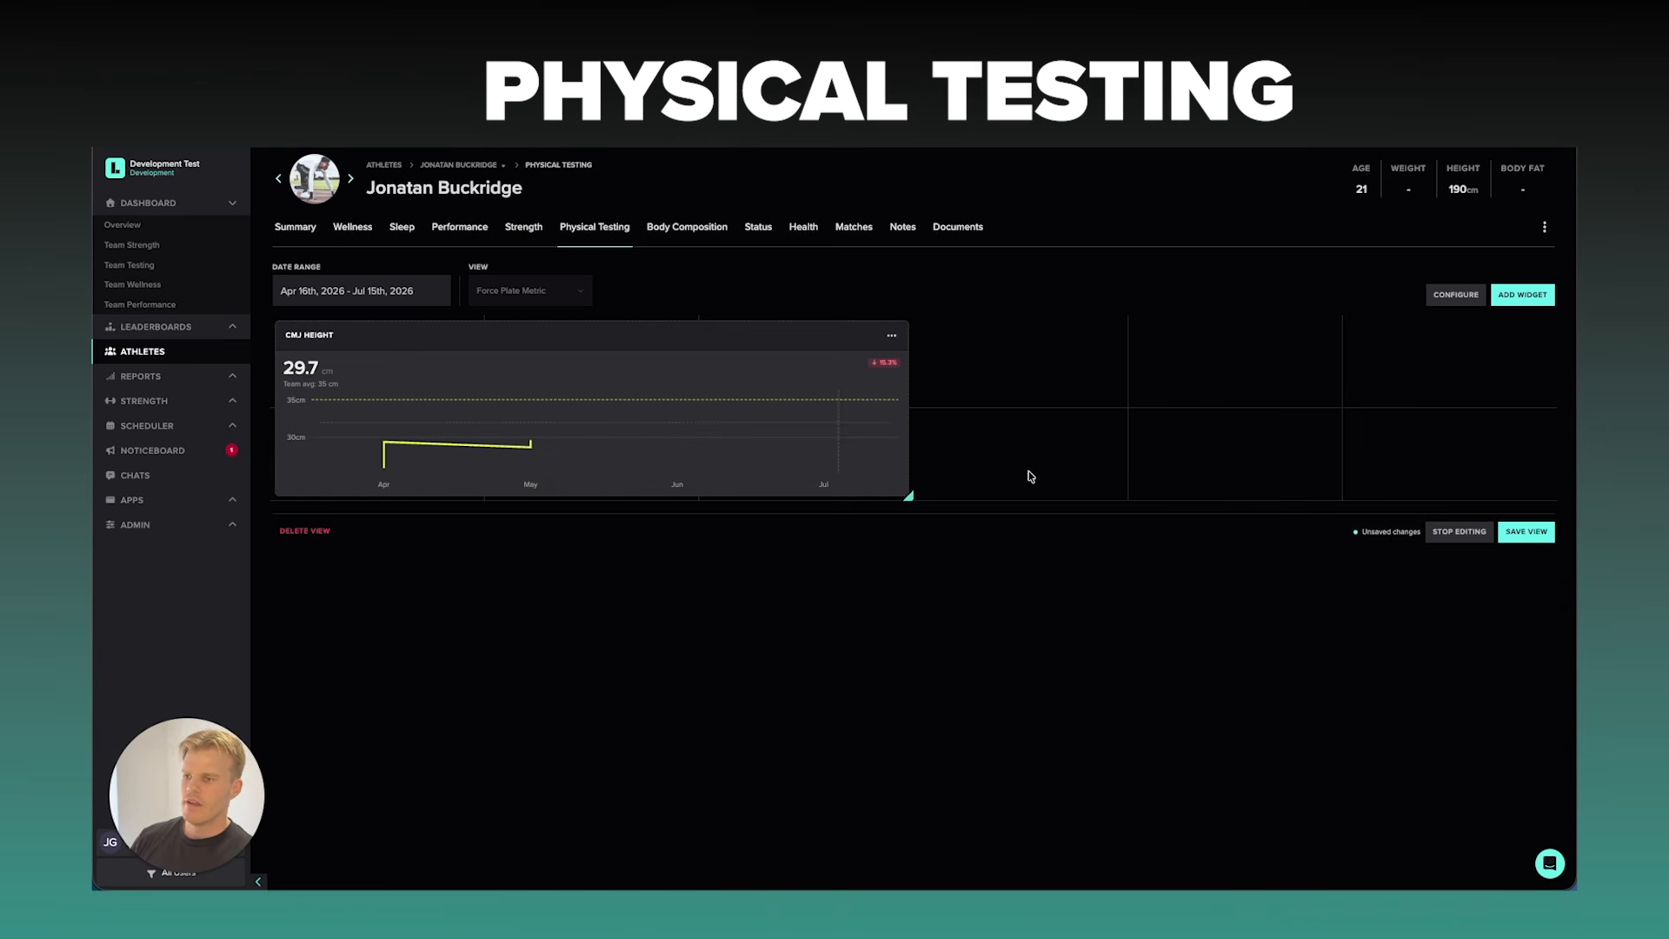
pyautogui.click(1456, 532)
# Switch to the Individual Monitoring Overview view and look through its widgets.
pyautogui.click(593, 303)
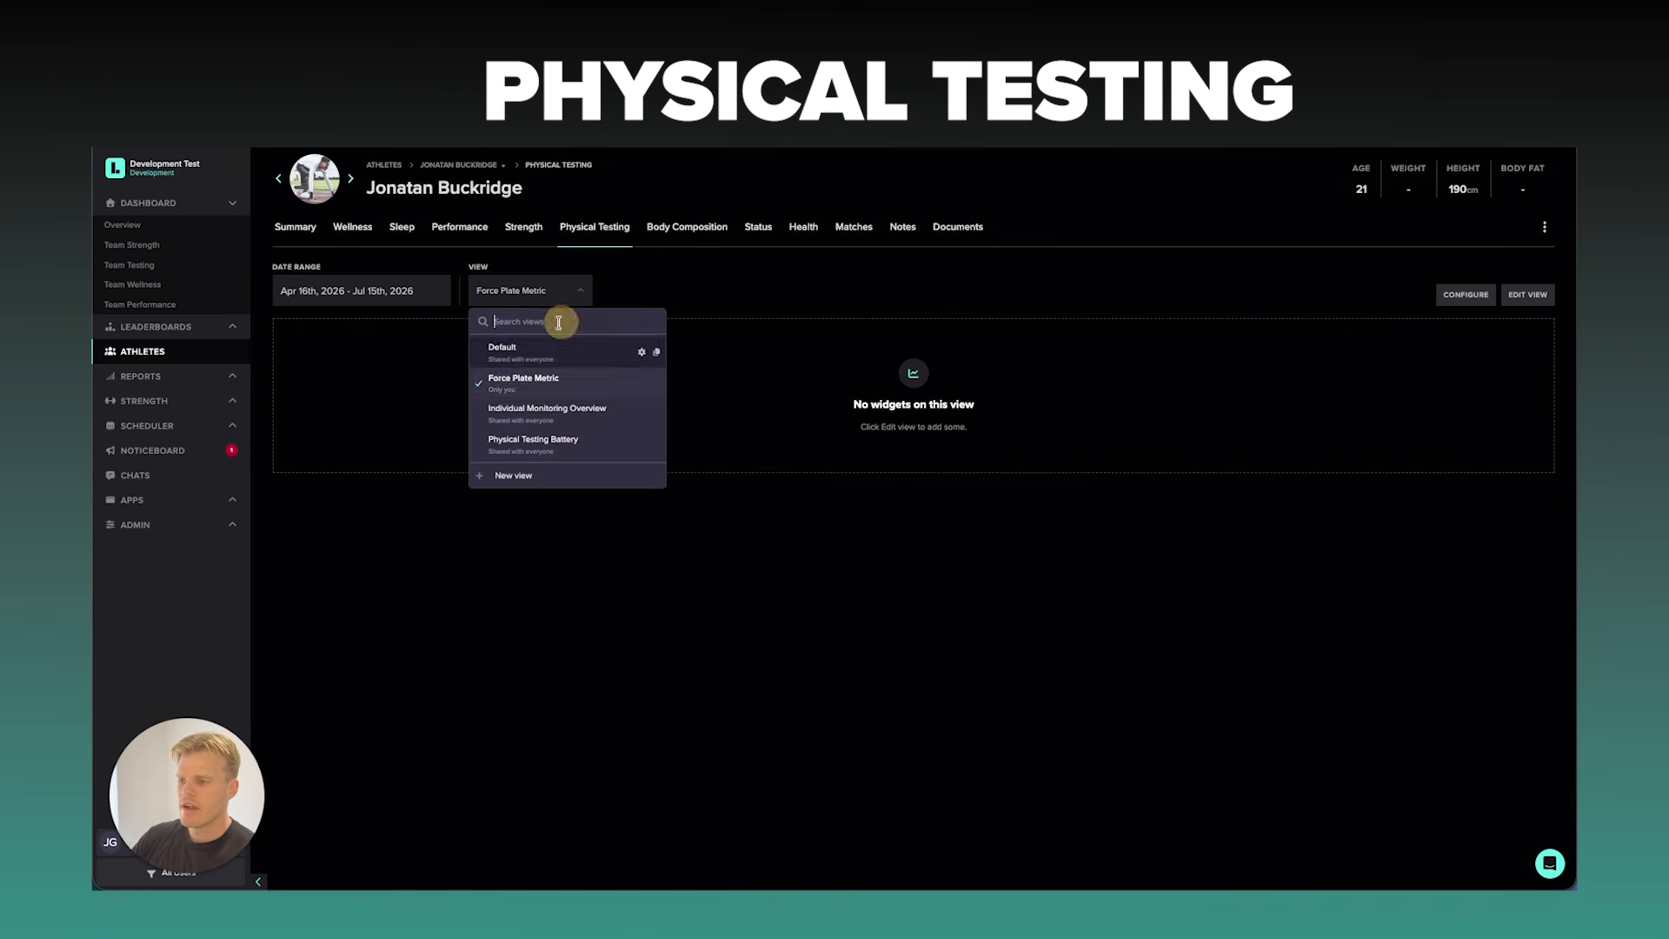
pyautogui.click(530, 383)
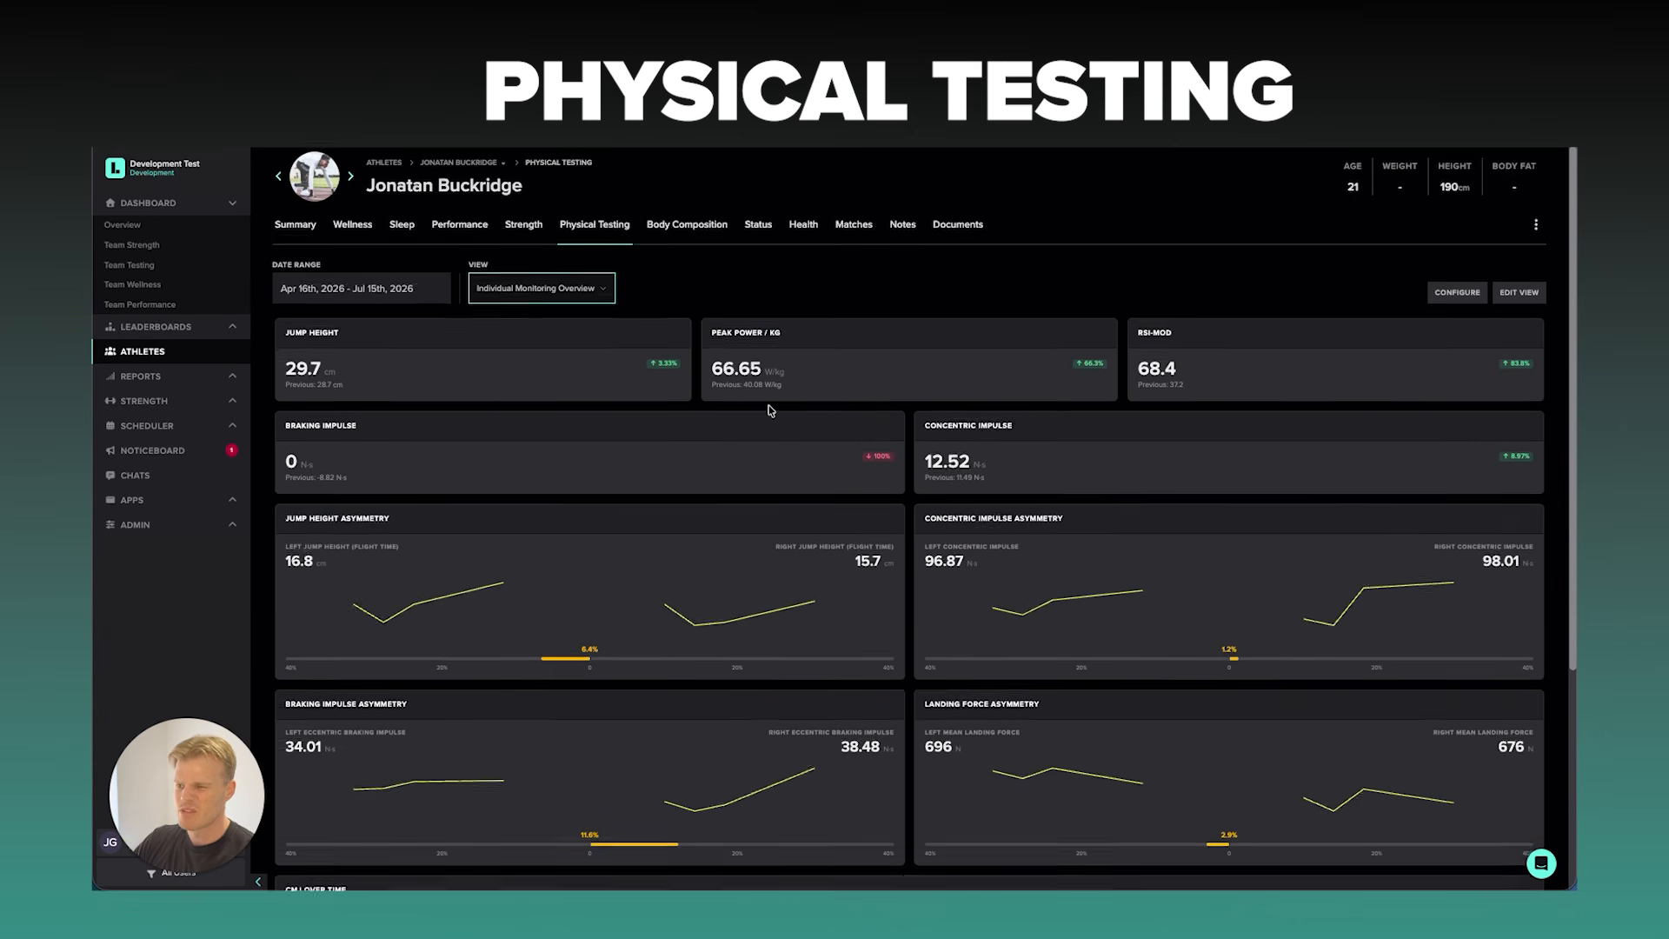
pyautogui.scroll(-3, 770, 410)
pyautogui.scroll(3, 771, 410)
# Switch to the Physical Testing Battery view and review its test widgets.
pyautogui.click(539, 270)
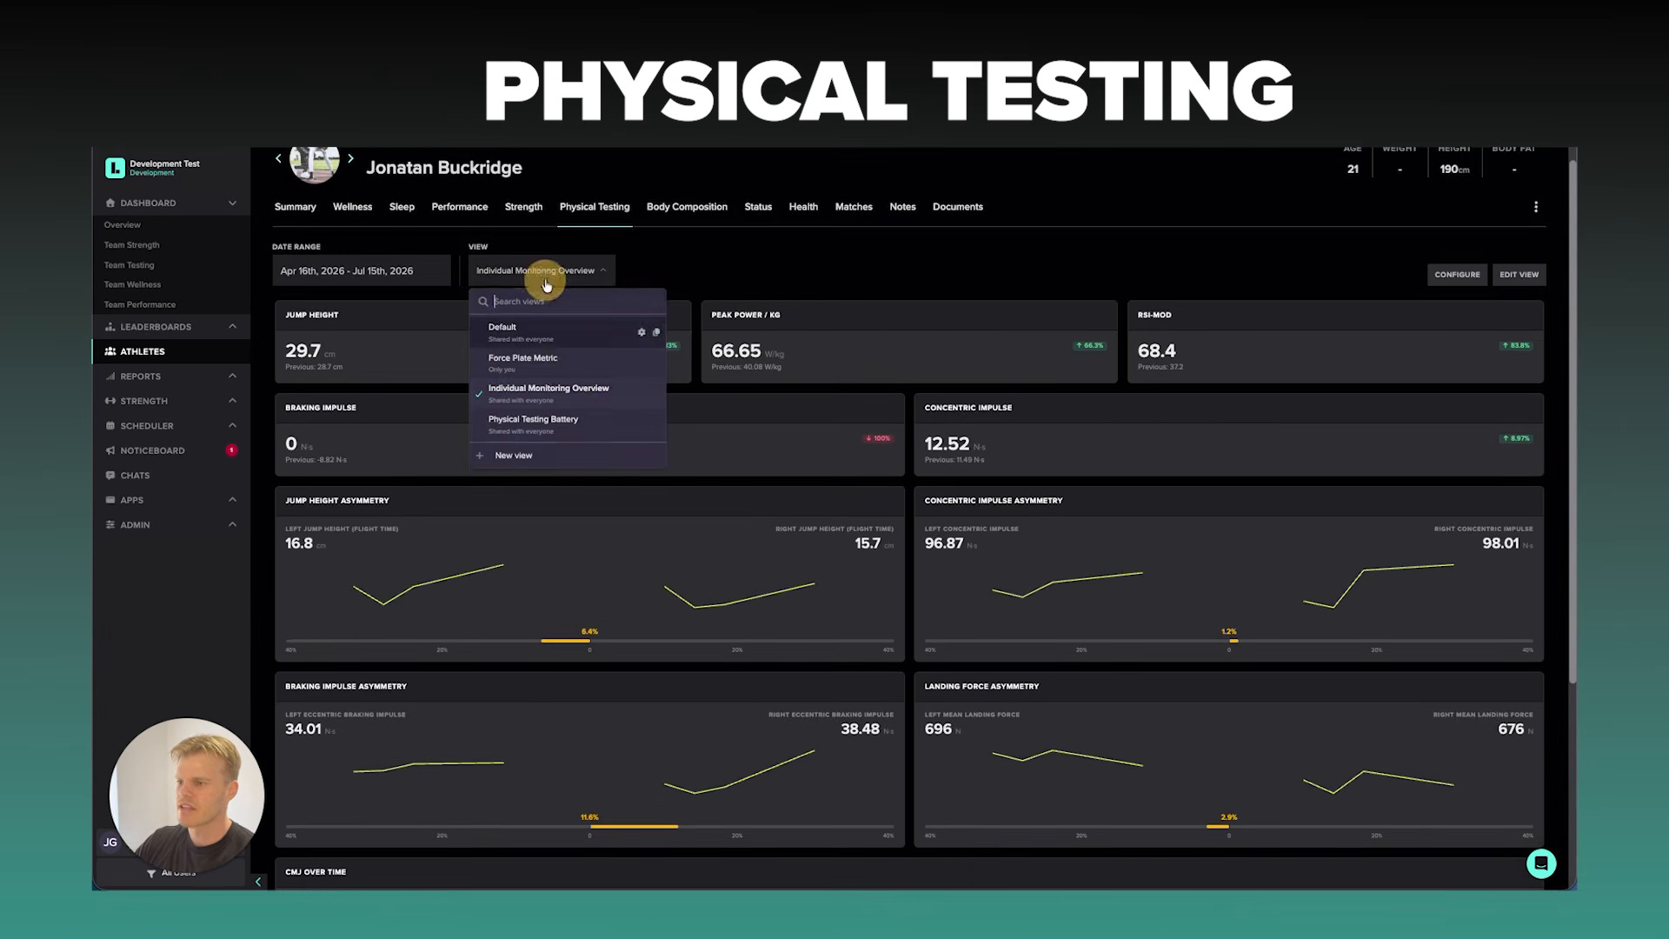
pyautogui.click(573, 428)
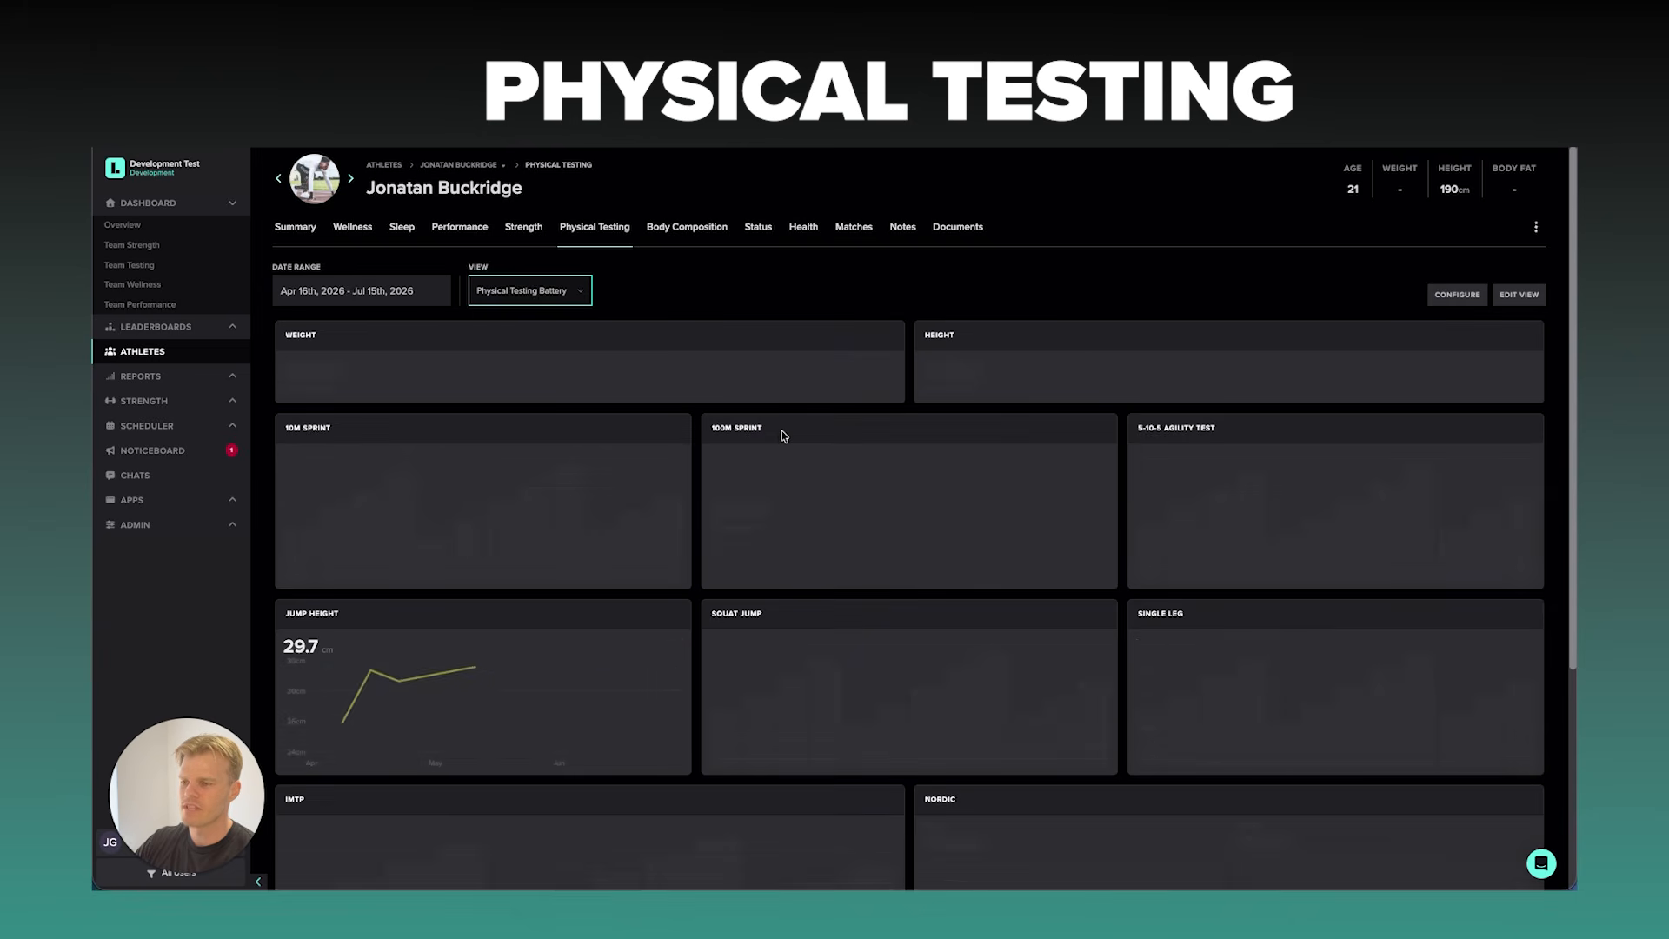
pyautogui.scroll(-3, 782, 432)
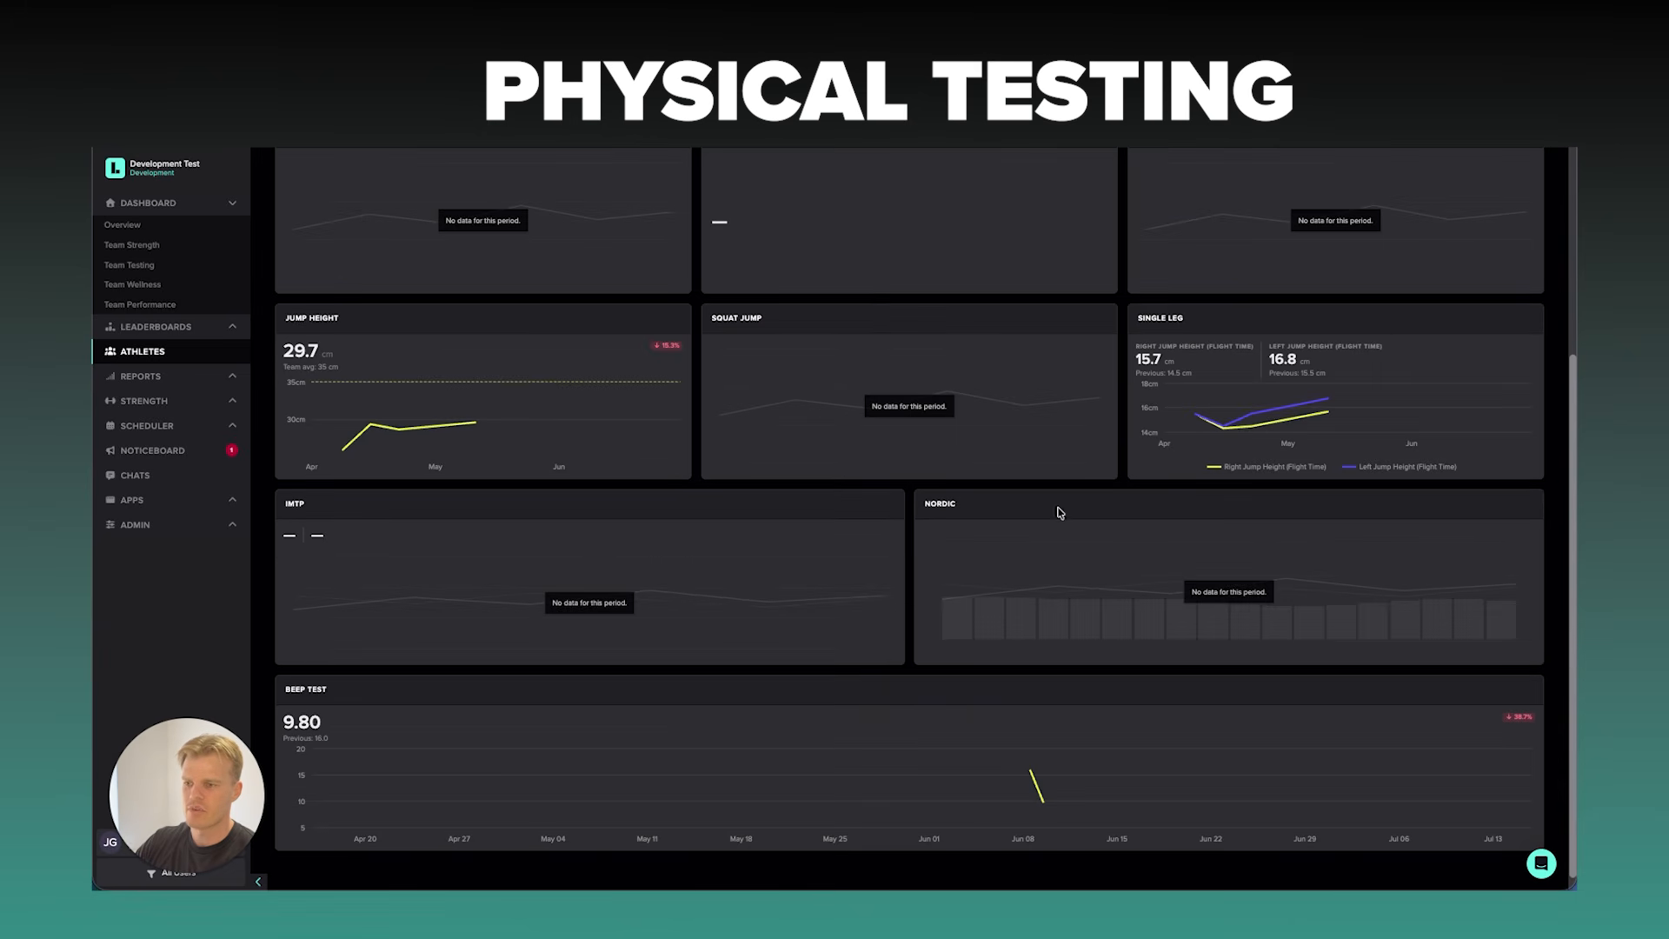
pyautogui.scroll(3, 956, 470)
pyautogui.scroll(1, 705, 285)
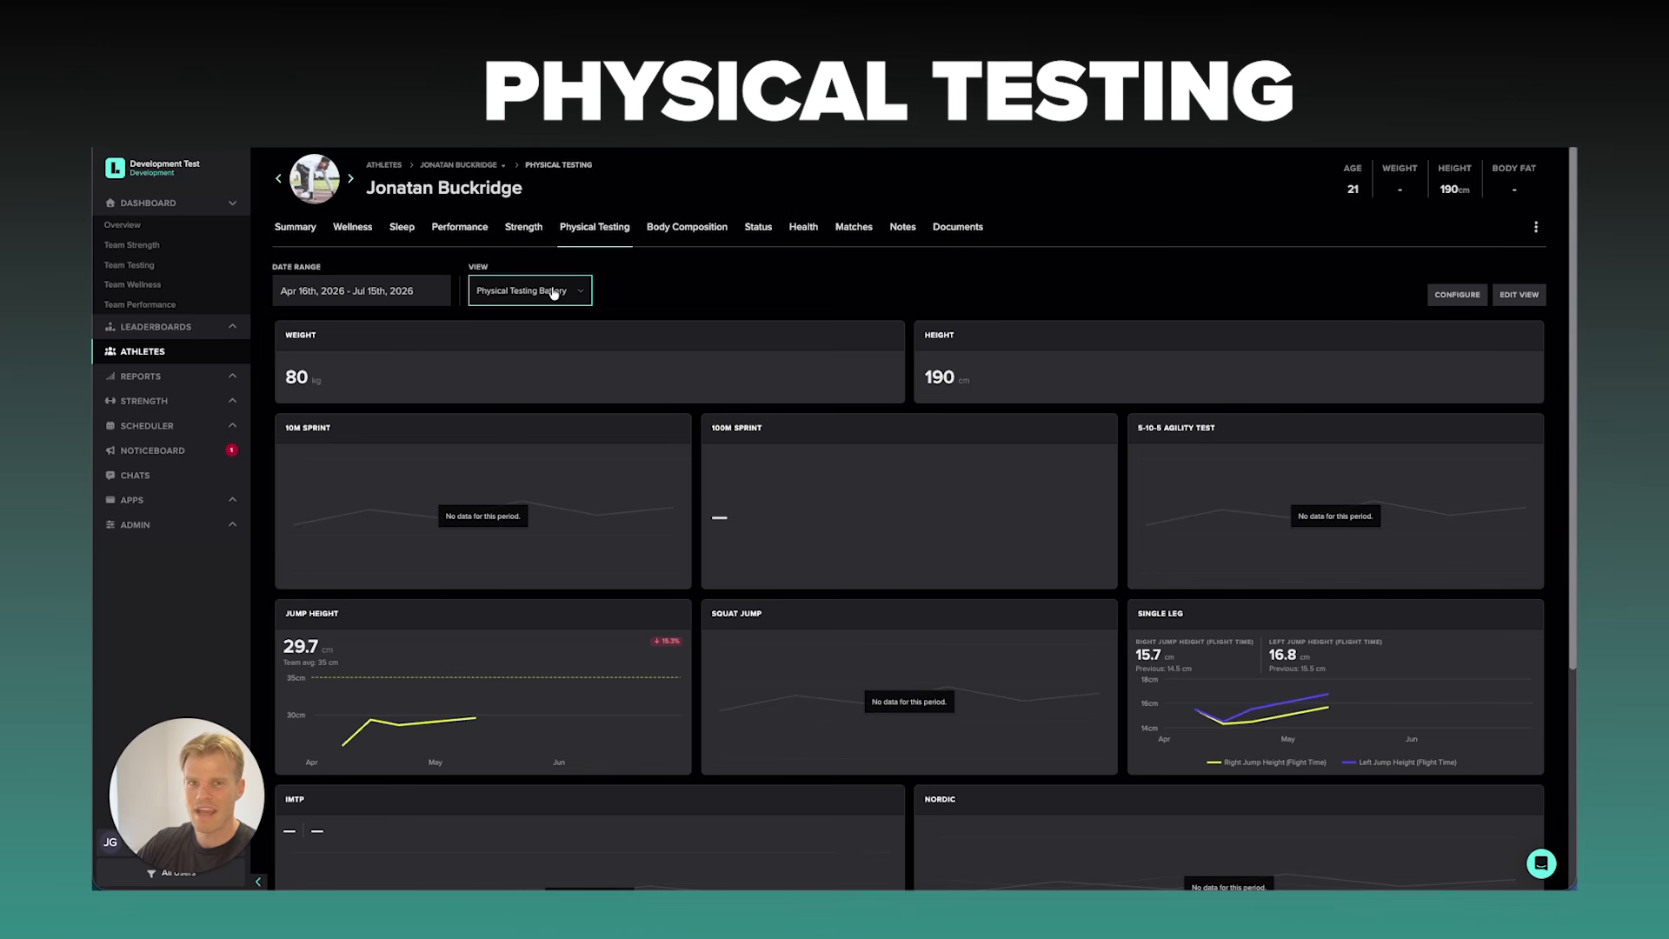
# Open the Team Testing dashboard.
pyautogui.click(191, 266)
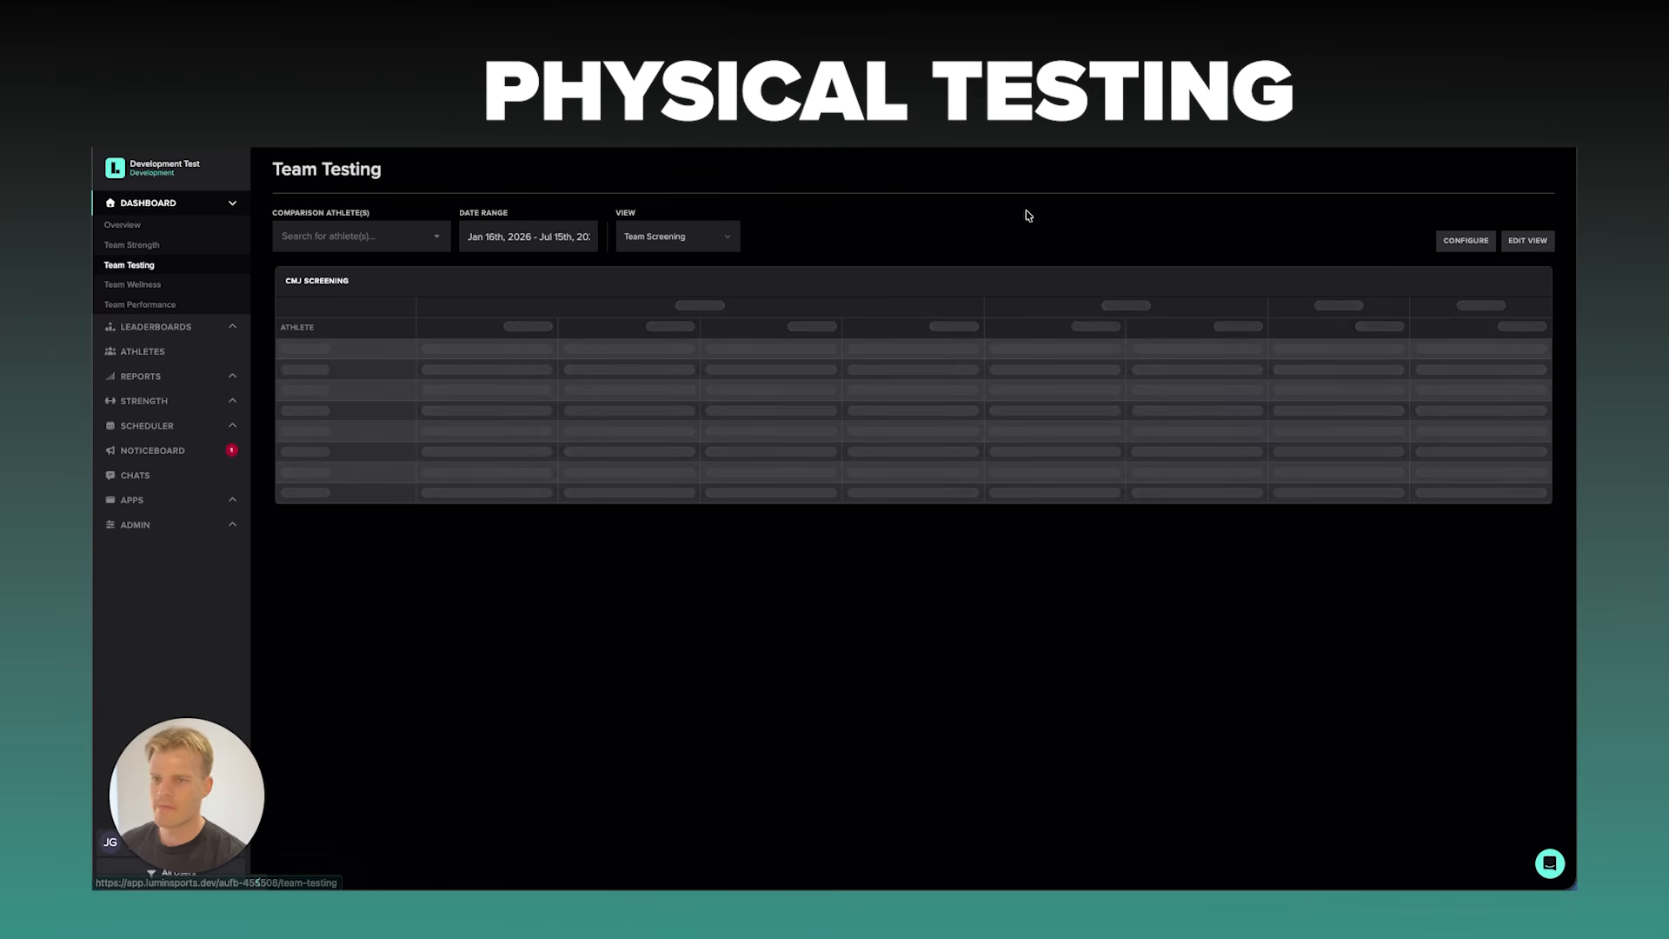
pyautogui.click(708, 236)
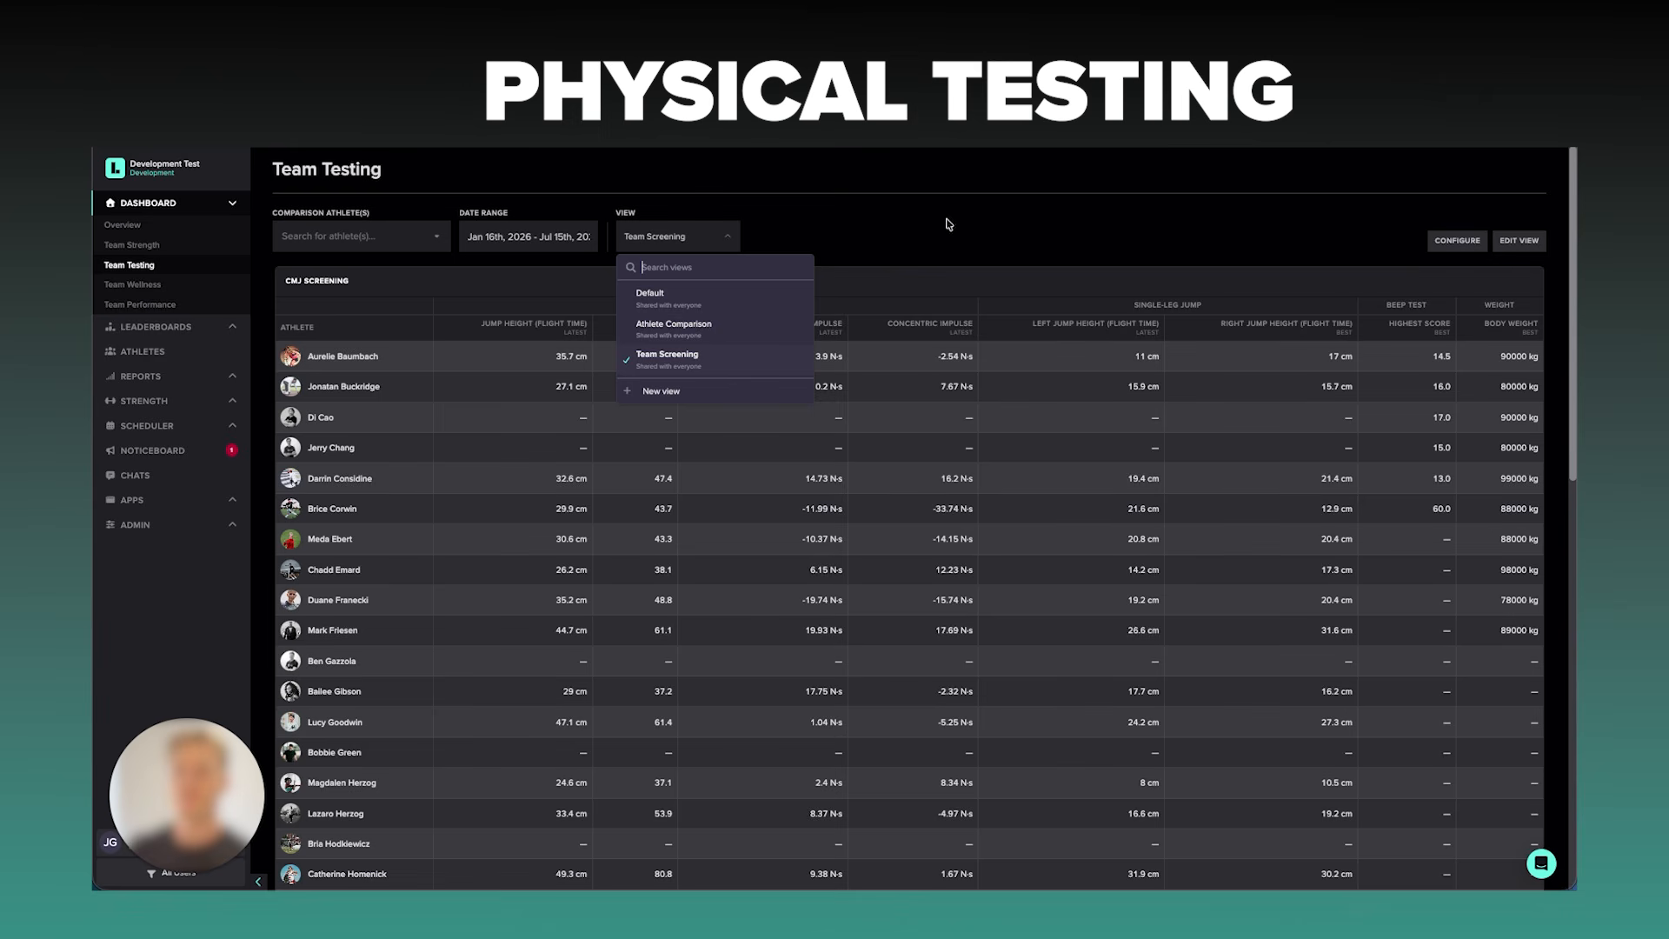
pyautogui.click(660, 393)
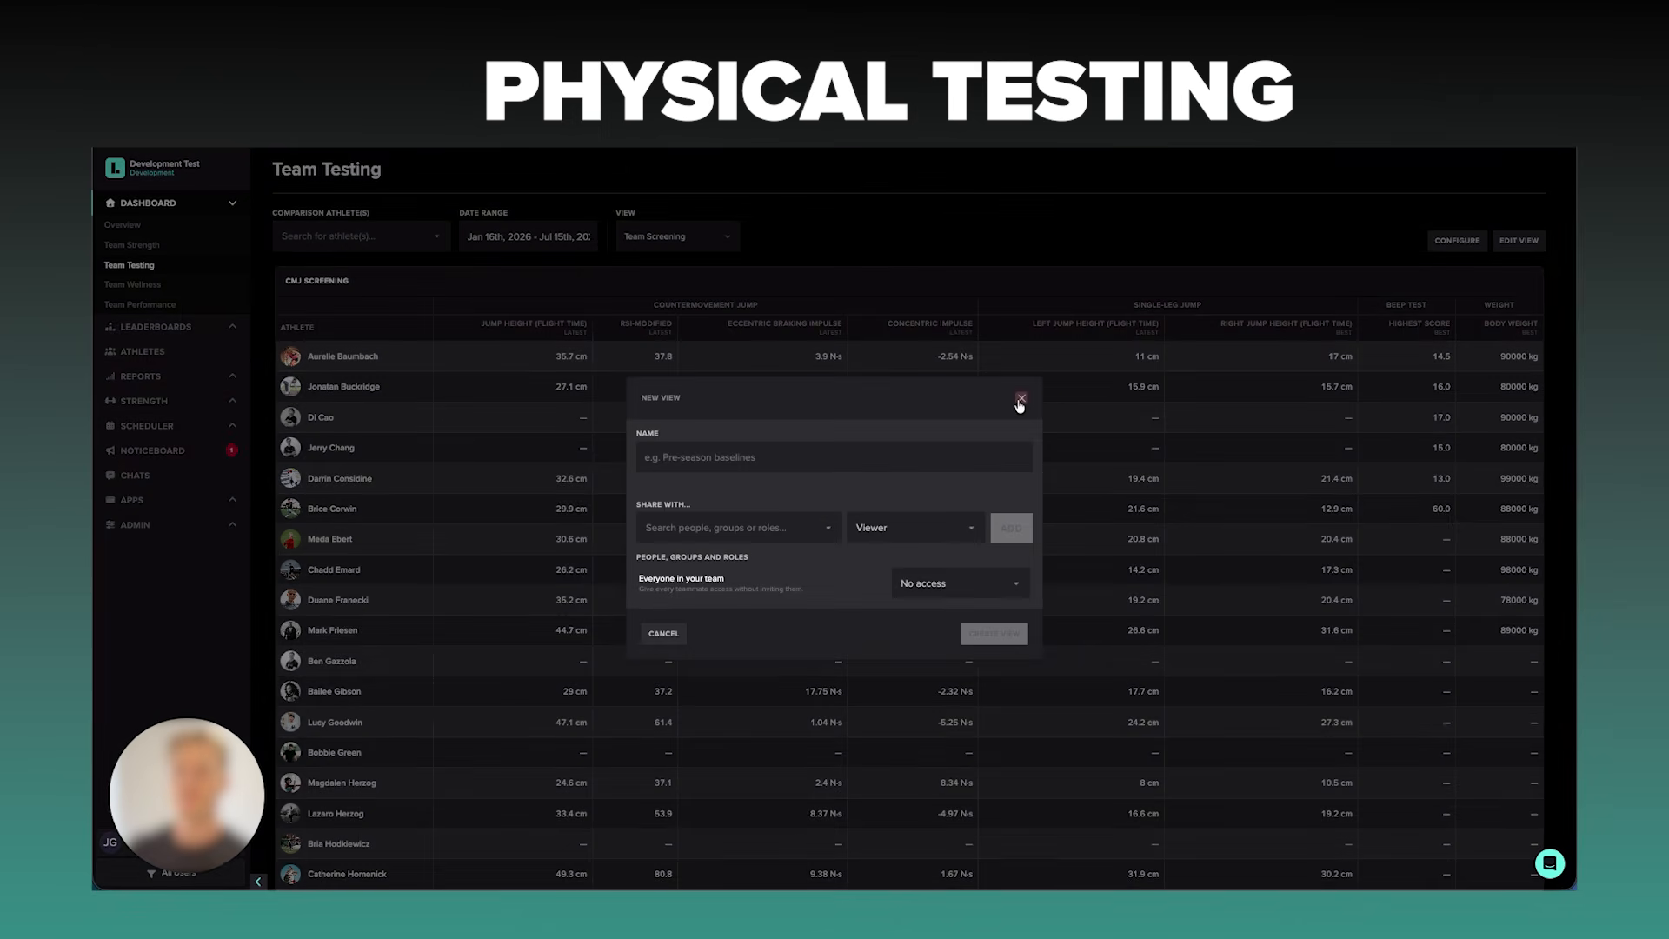
pyautogui.click(1202, 316)
# Start editing the Team Screening view and look at the saved widgets and the new widget types without adding one.
pyautogui.click(1519, 240)
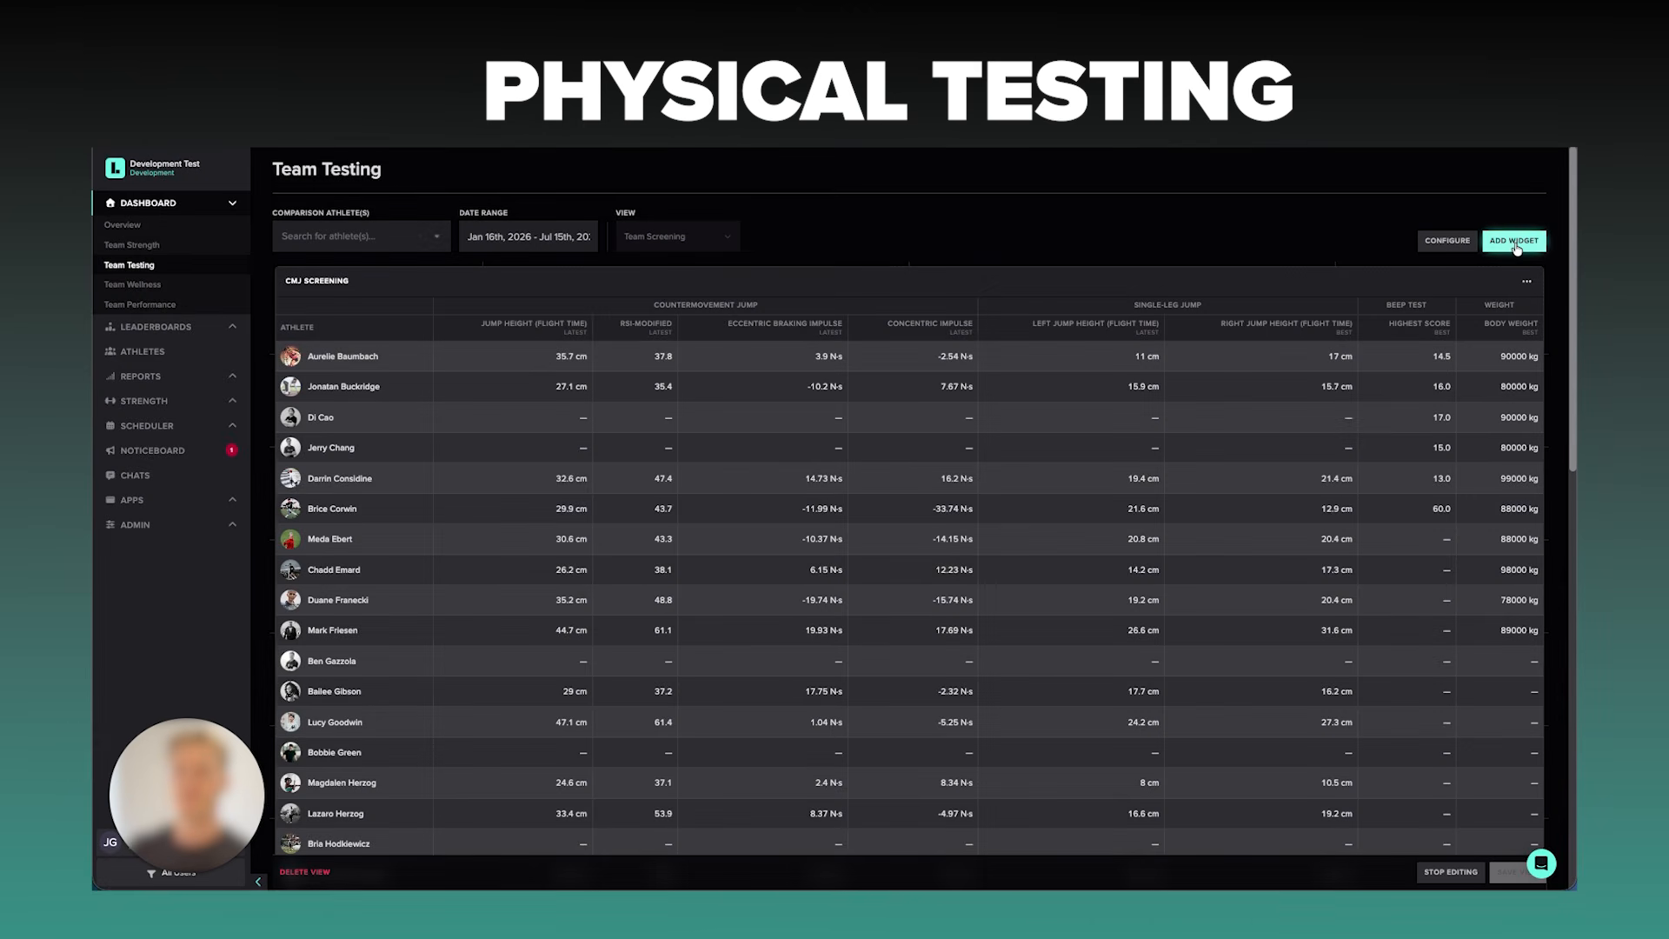
pyautogui.click(1515, 243)
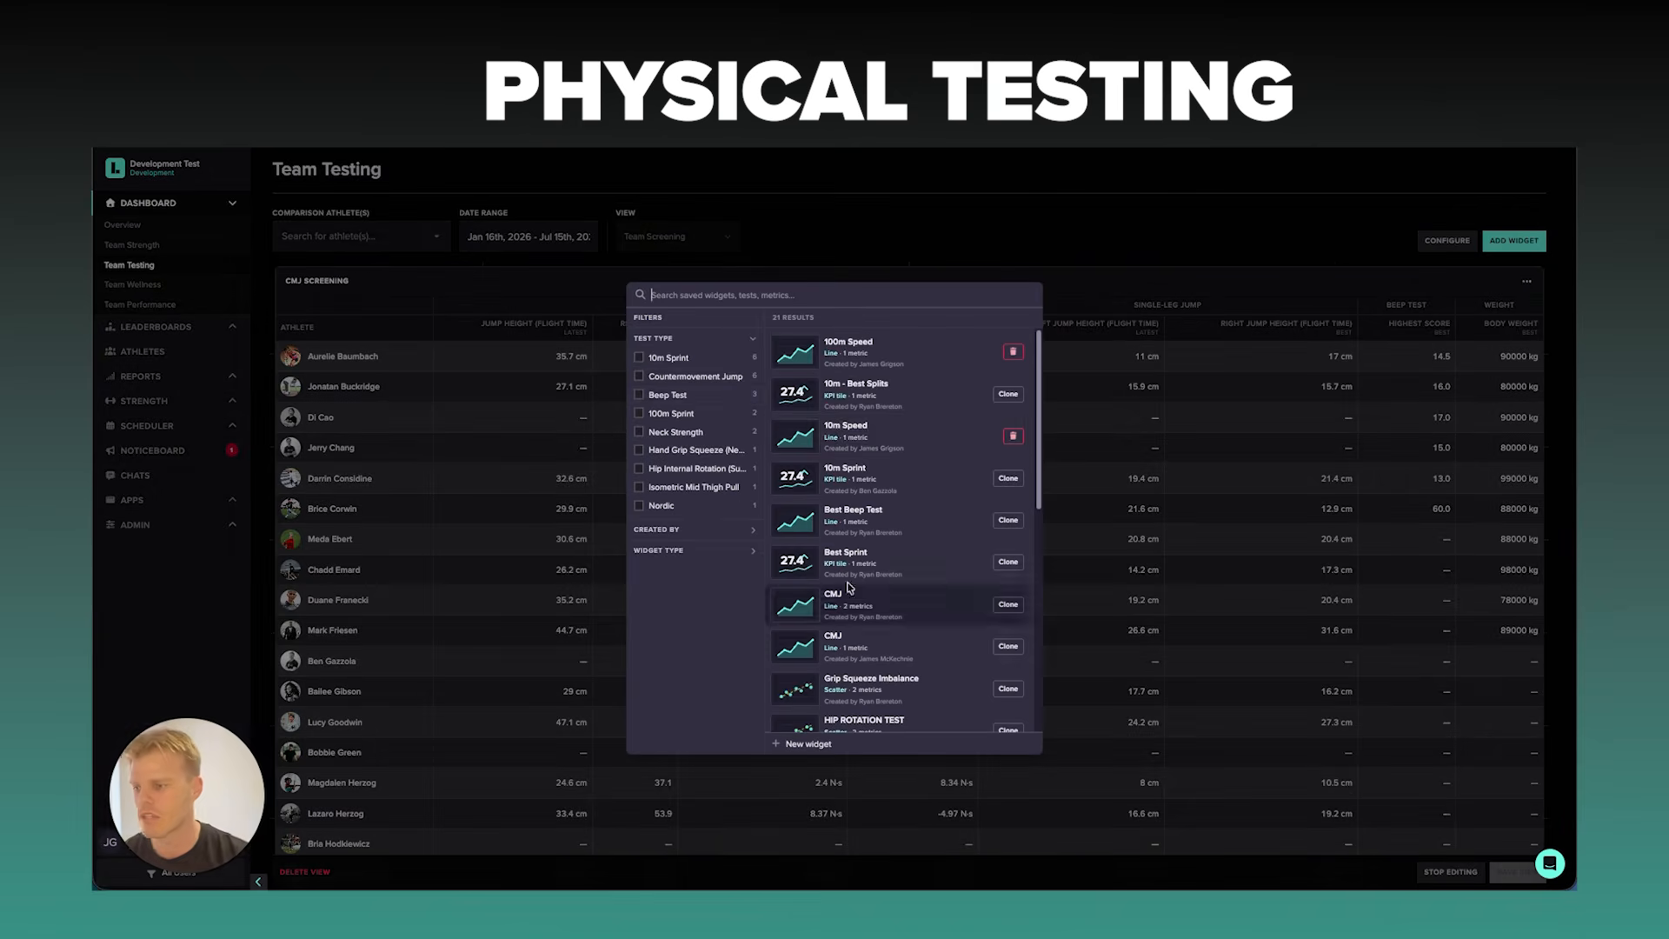
pyautogui.click(813, 745)
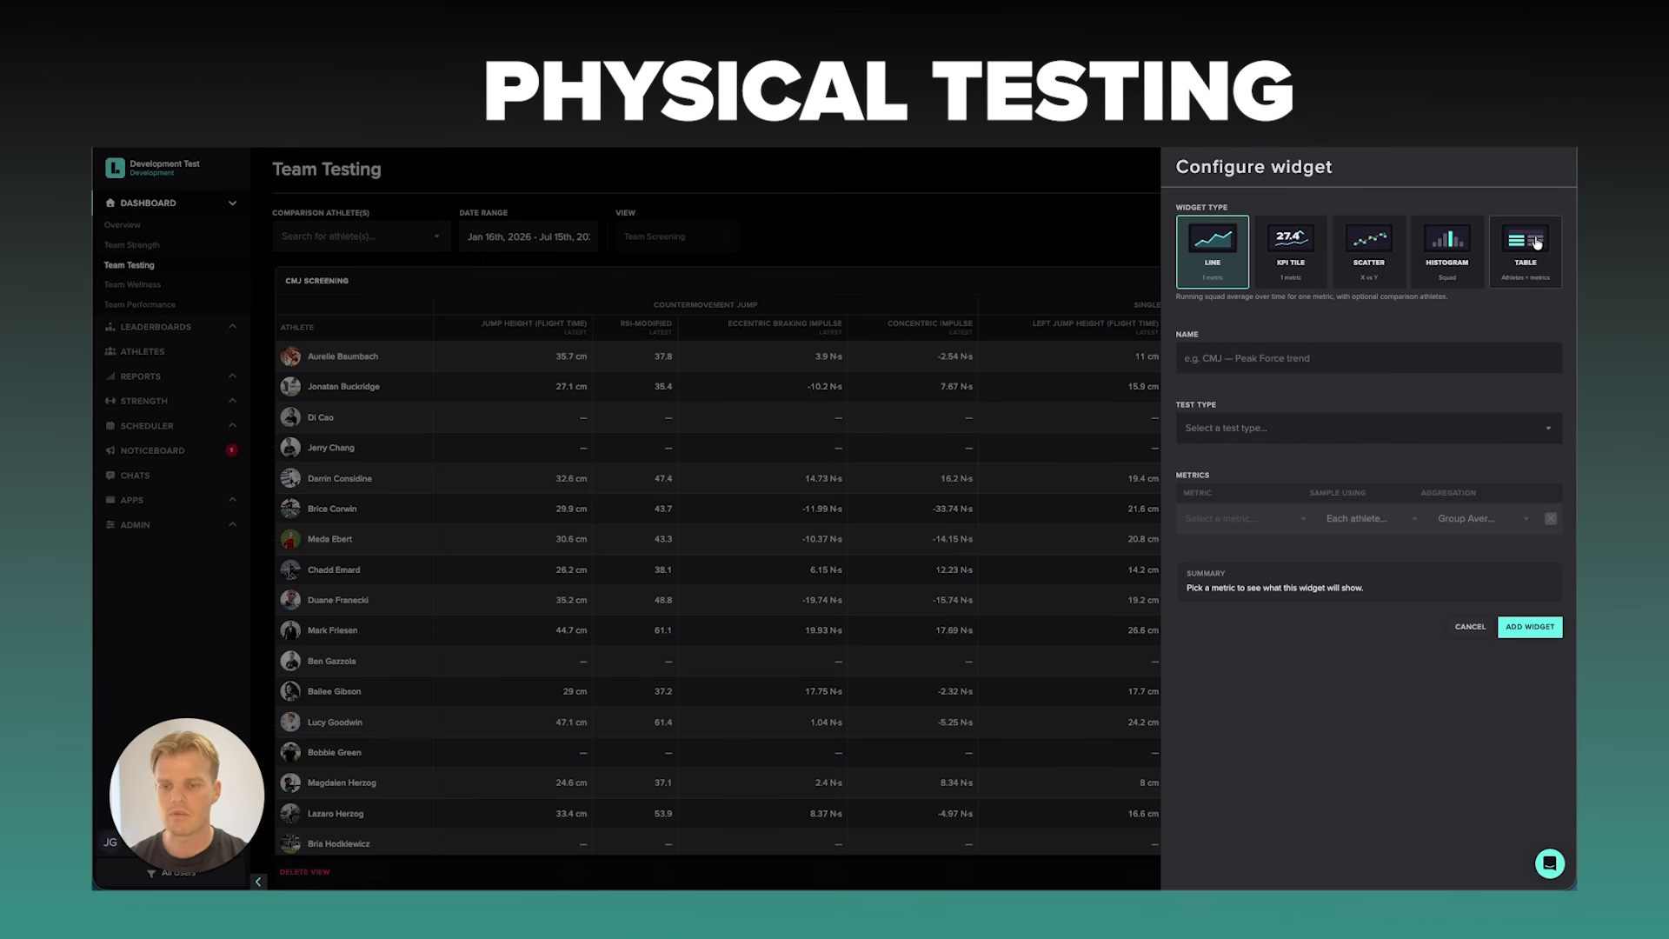
pyautogui.click(1470, 626)
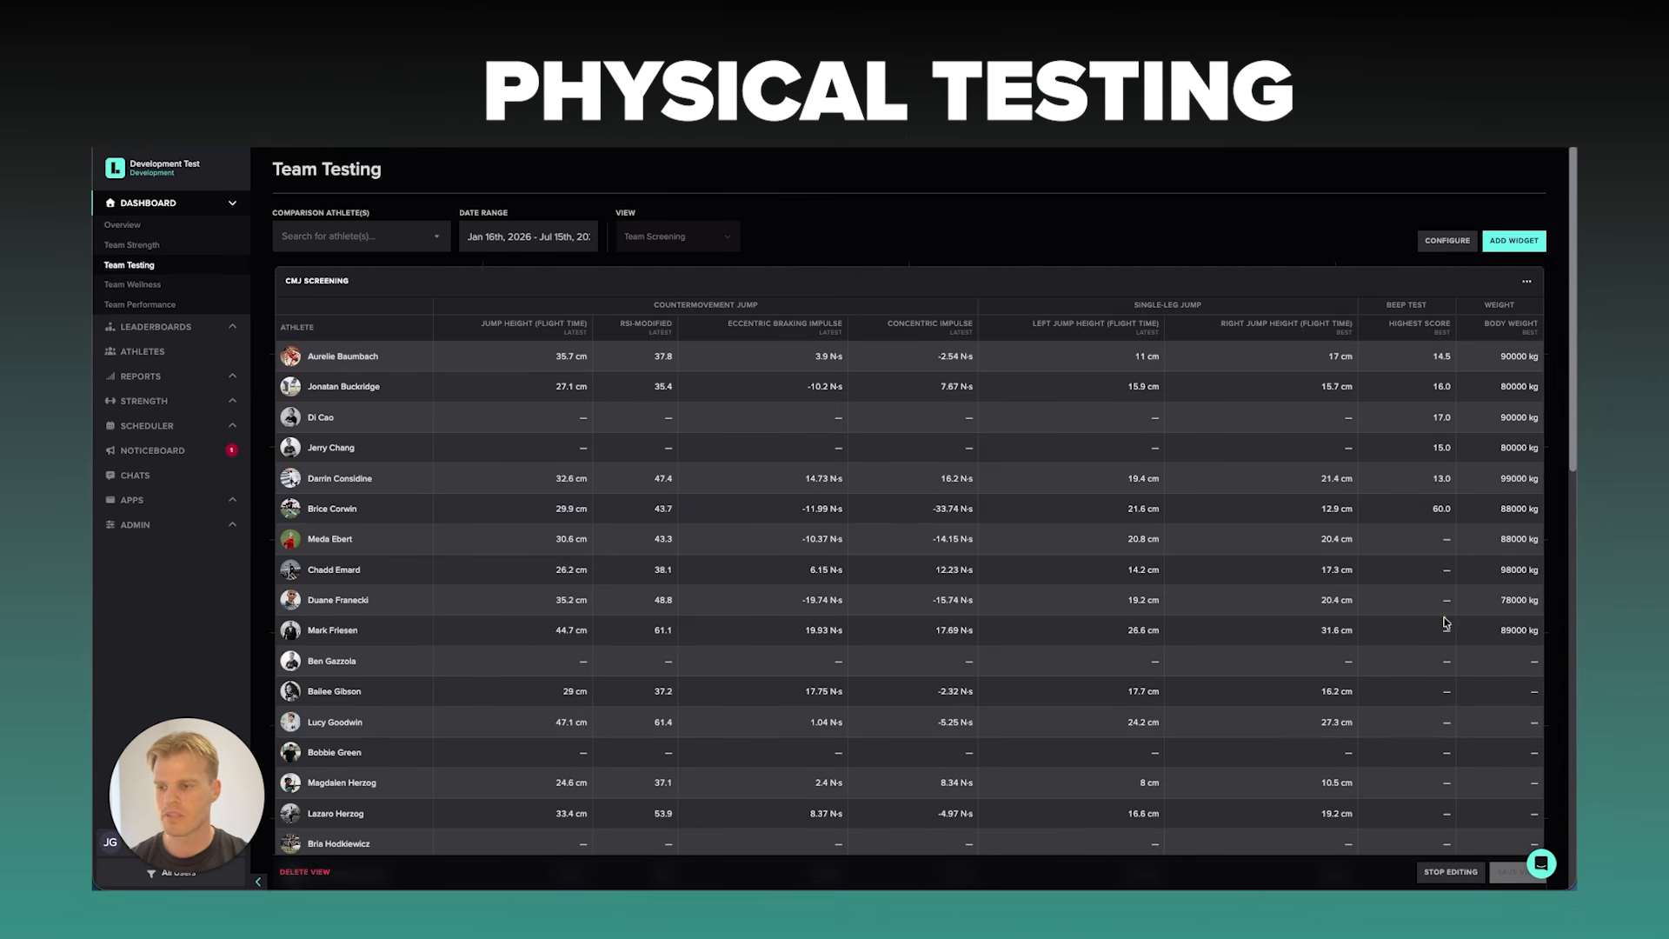
# Review the test types and metrics in the CMJ Screening widget's settings, and look through the table's athlete rows.
pyautogui.click(1527, 284)
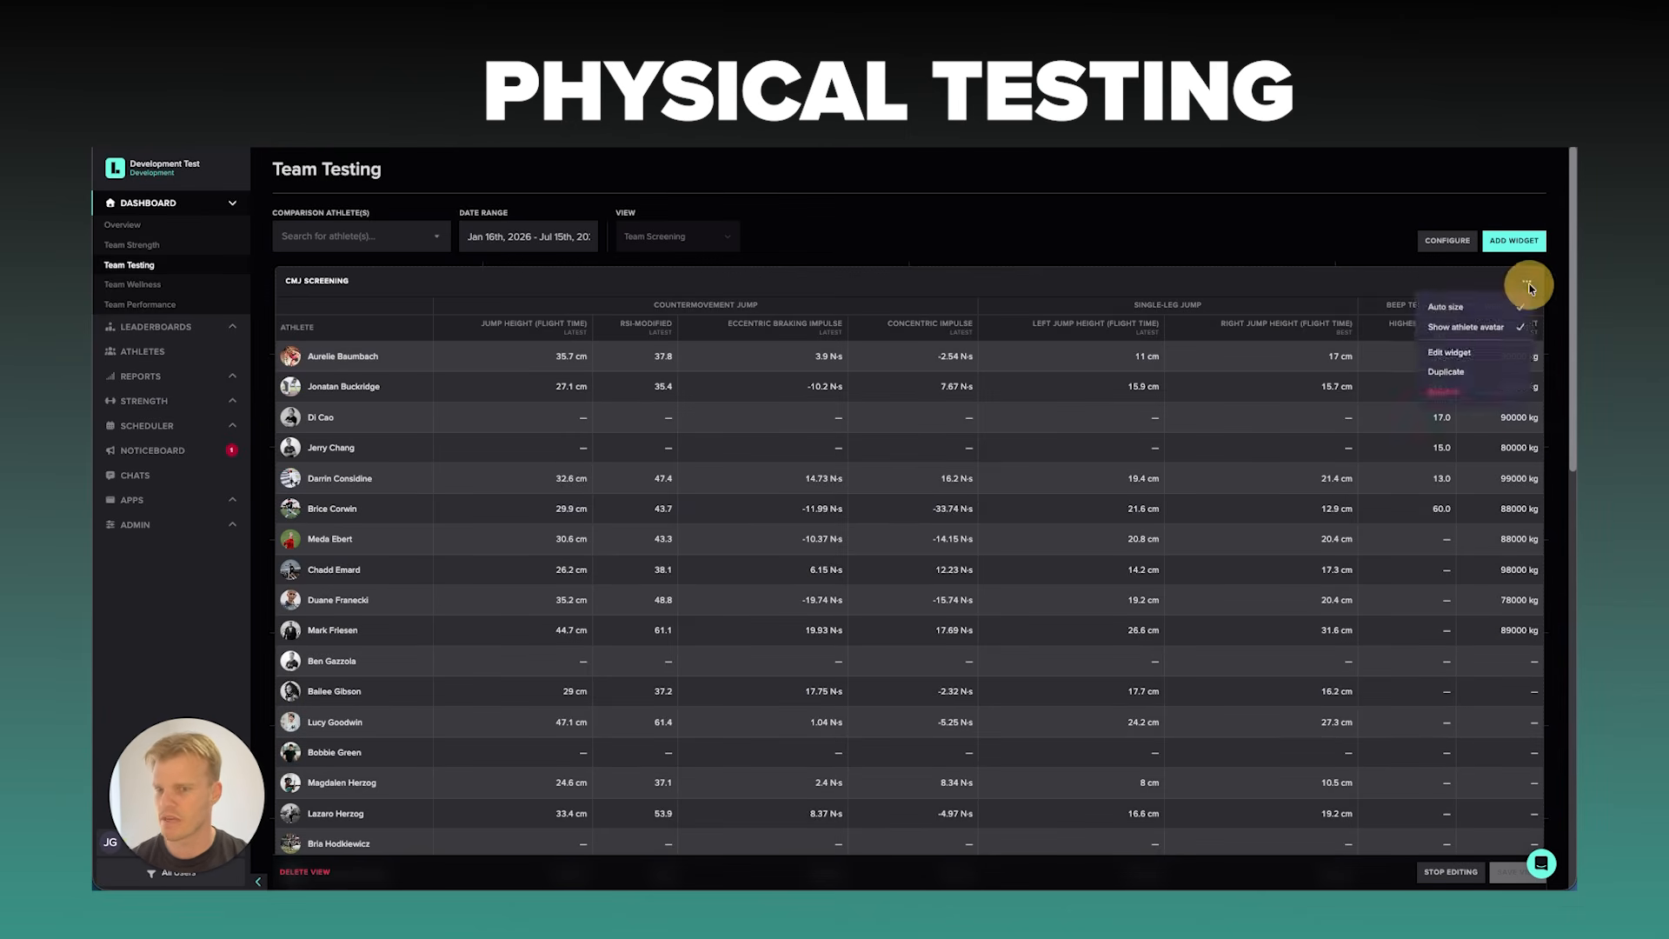
pyautogui.click(1464, 357)
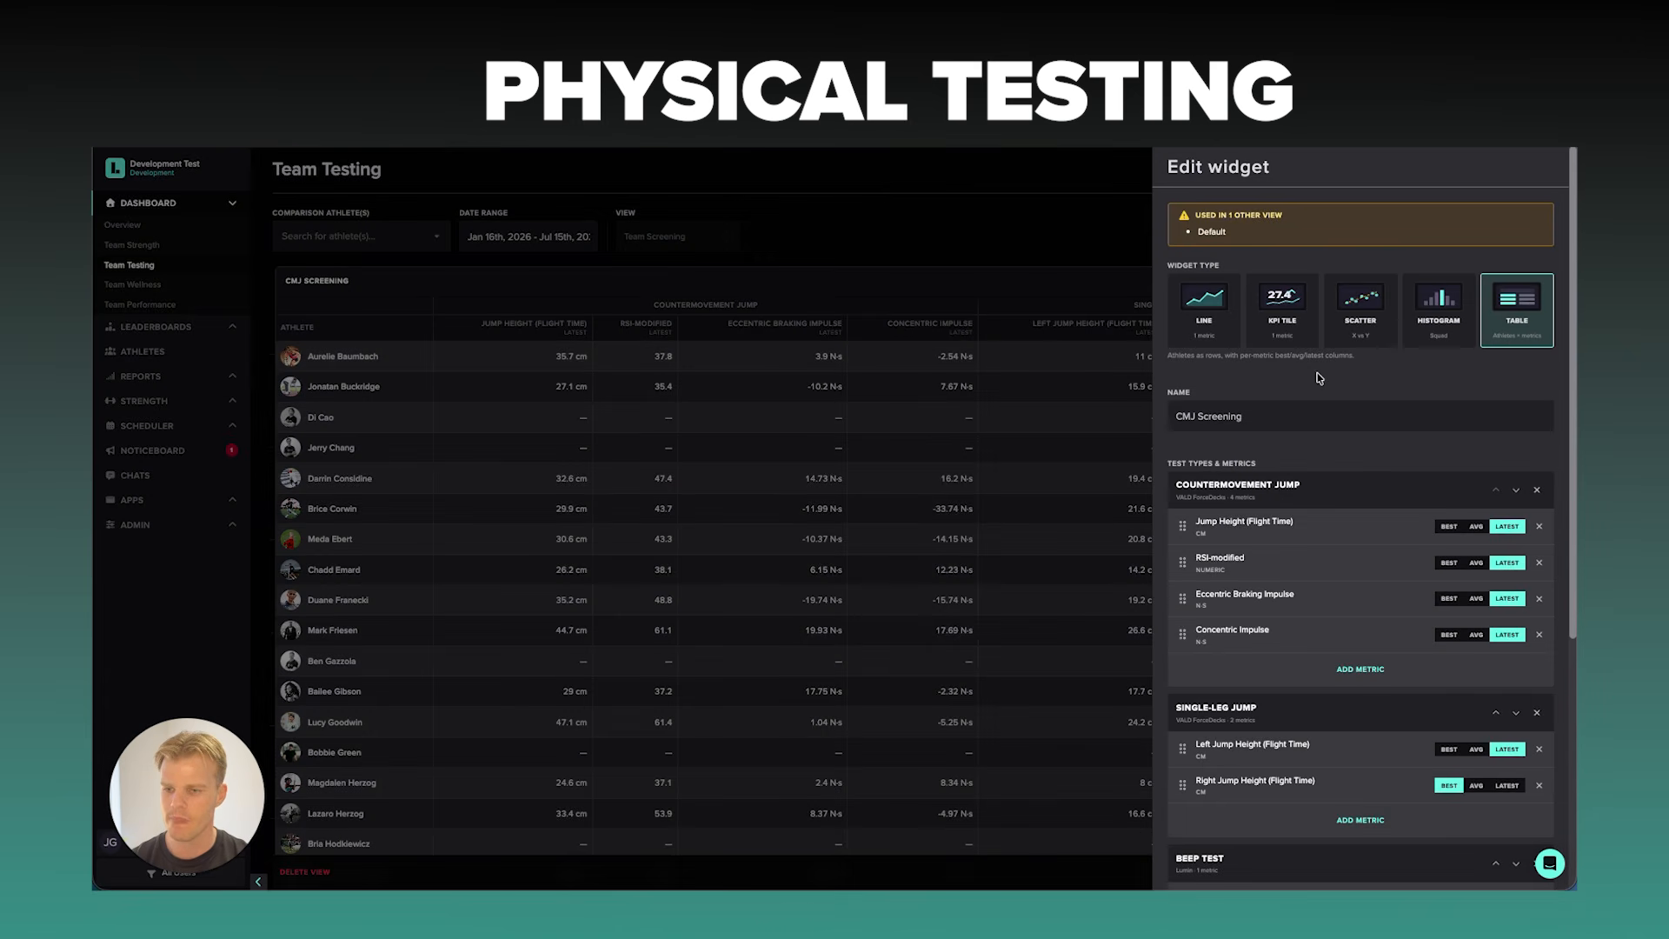
pyautogui.scroll(-1, 1317, 378)
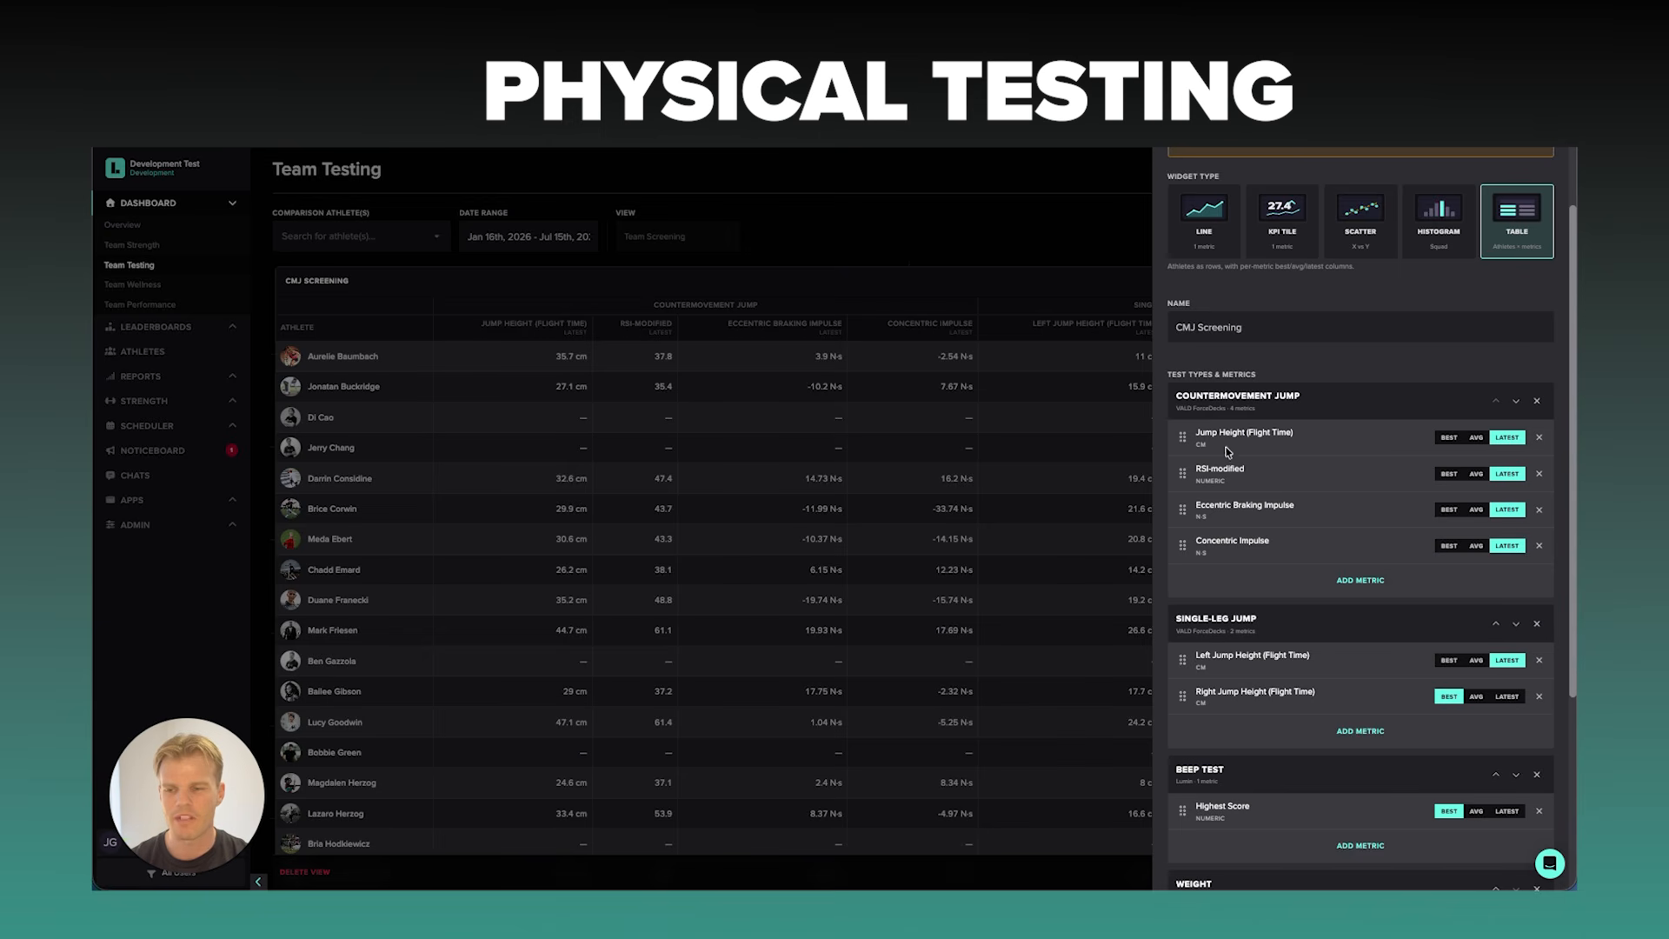
pyautogui.scroll(-1, 1254, 511)
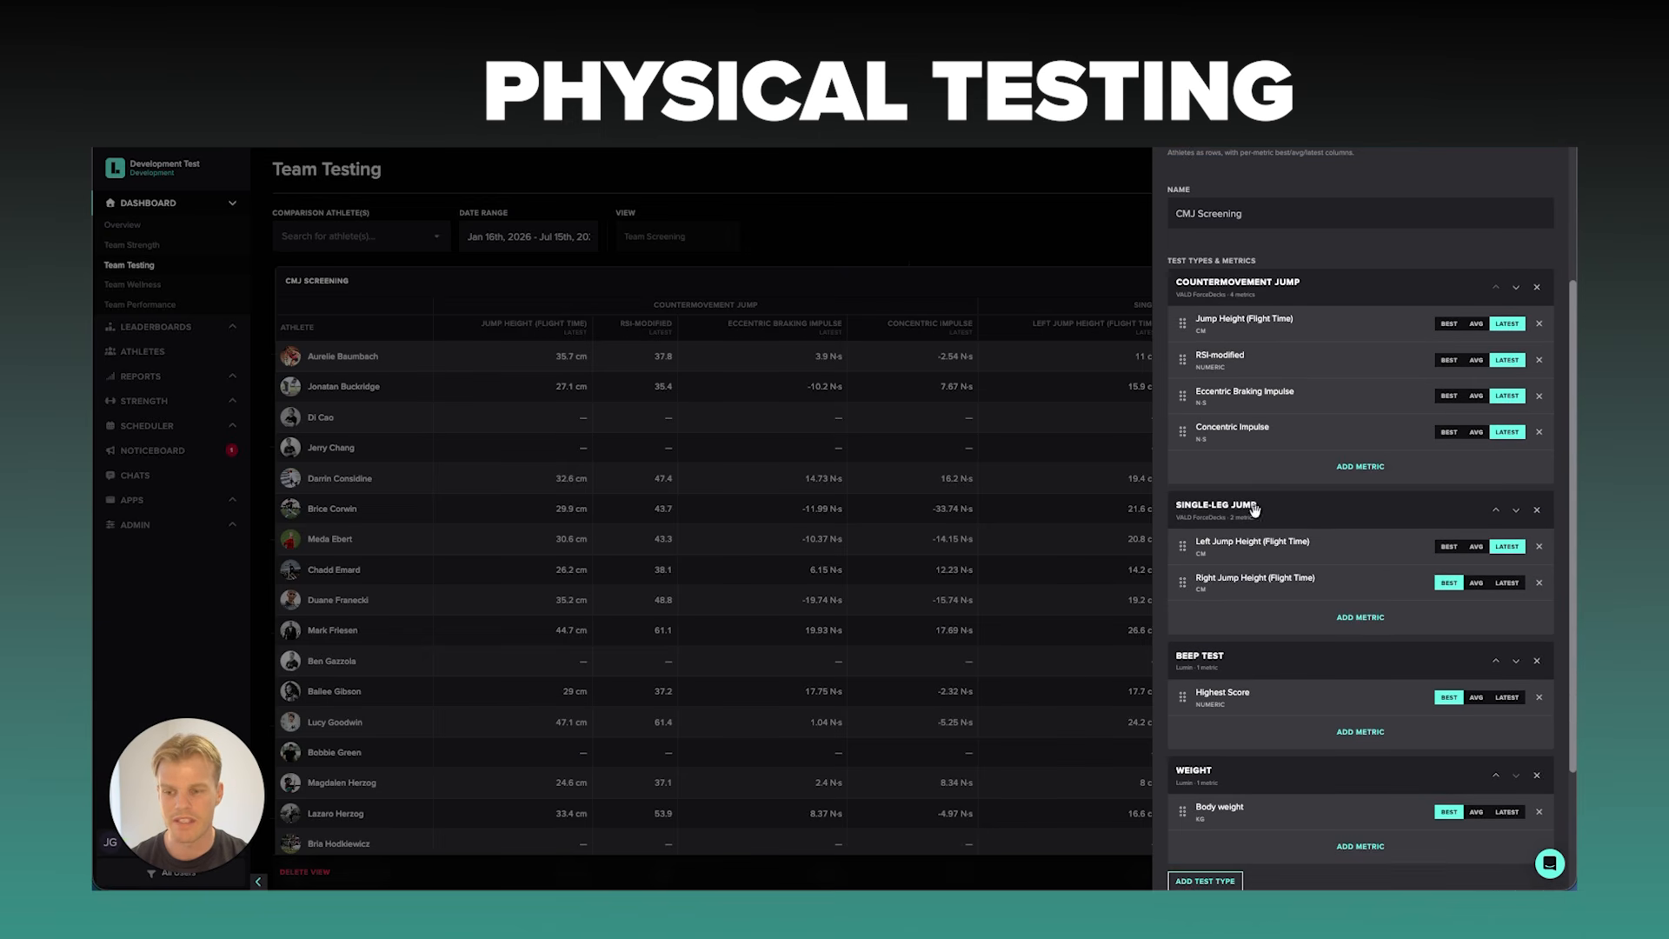
pyautogui.scroll(-1, 1239, 517)
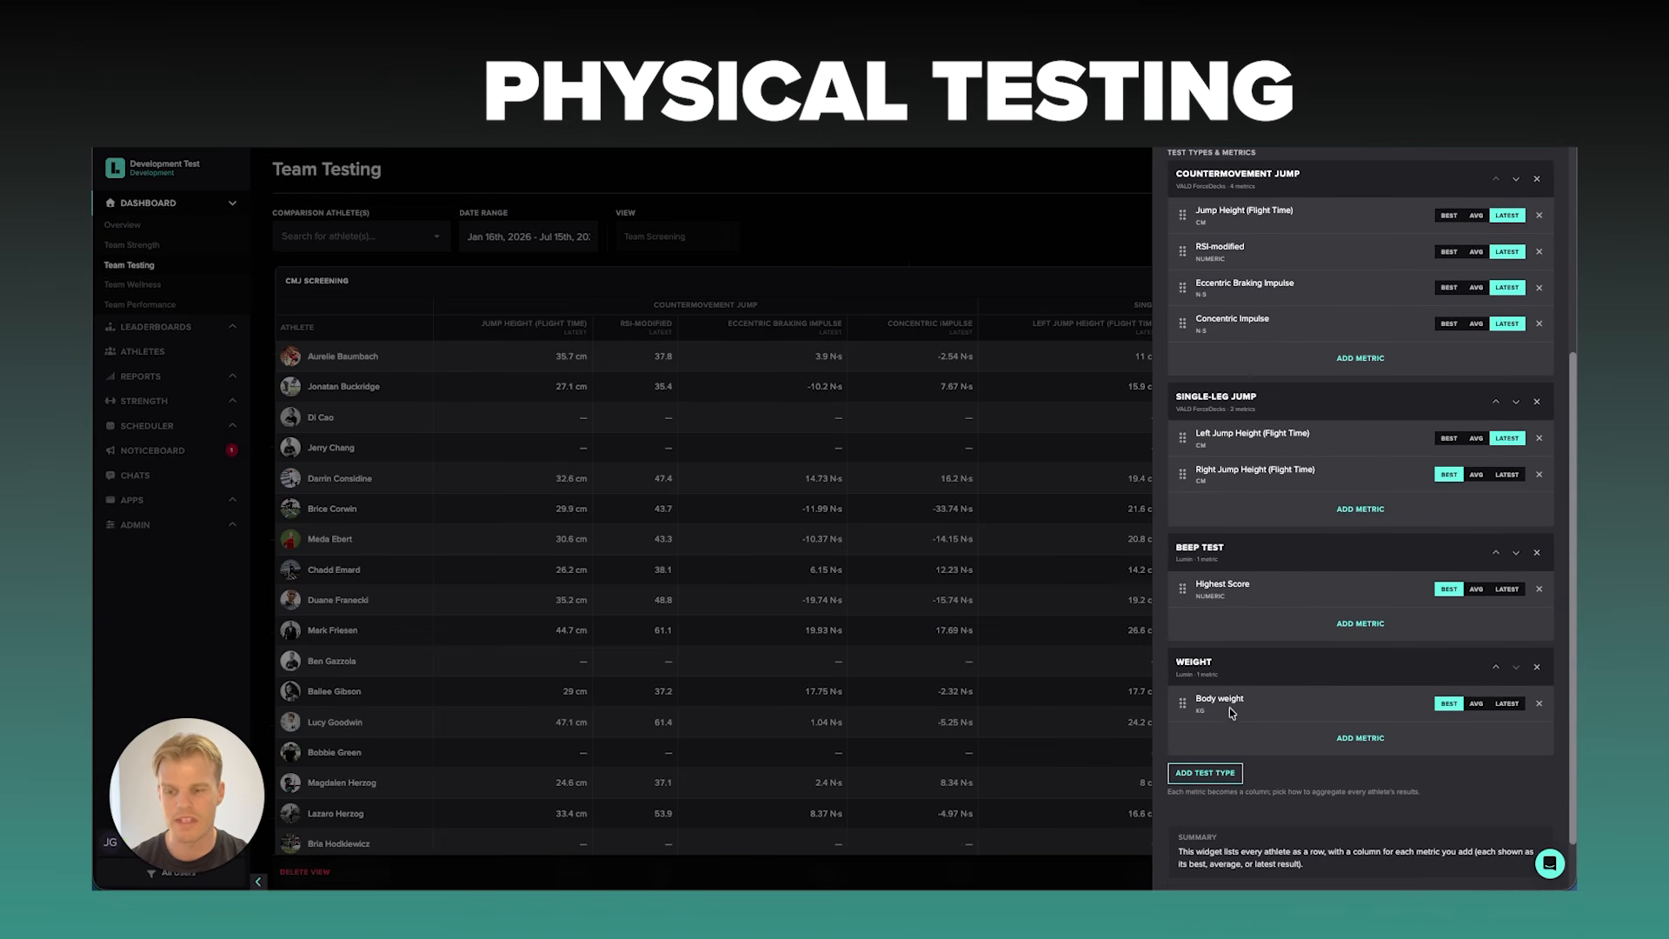
pyautogui.click(879, 238)
pyautogui.scroll(-3, 1349, 389)
pyautogui.scroll(3, 1358, 365)
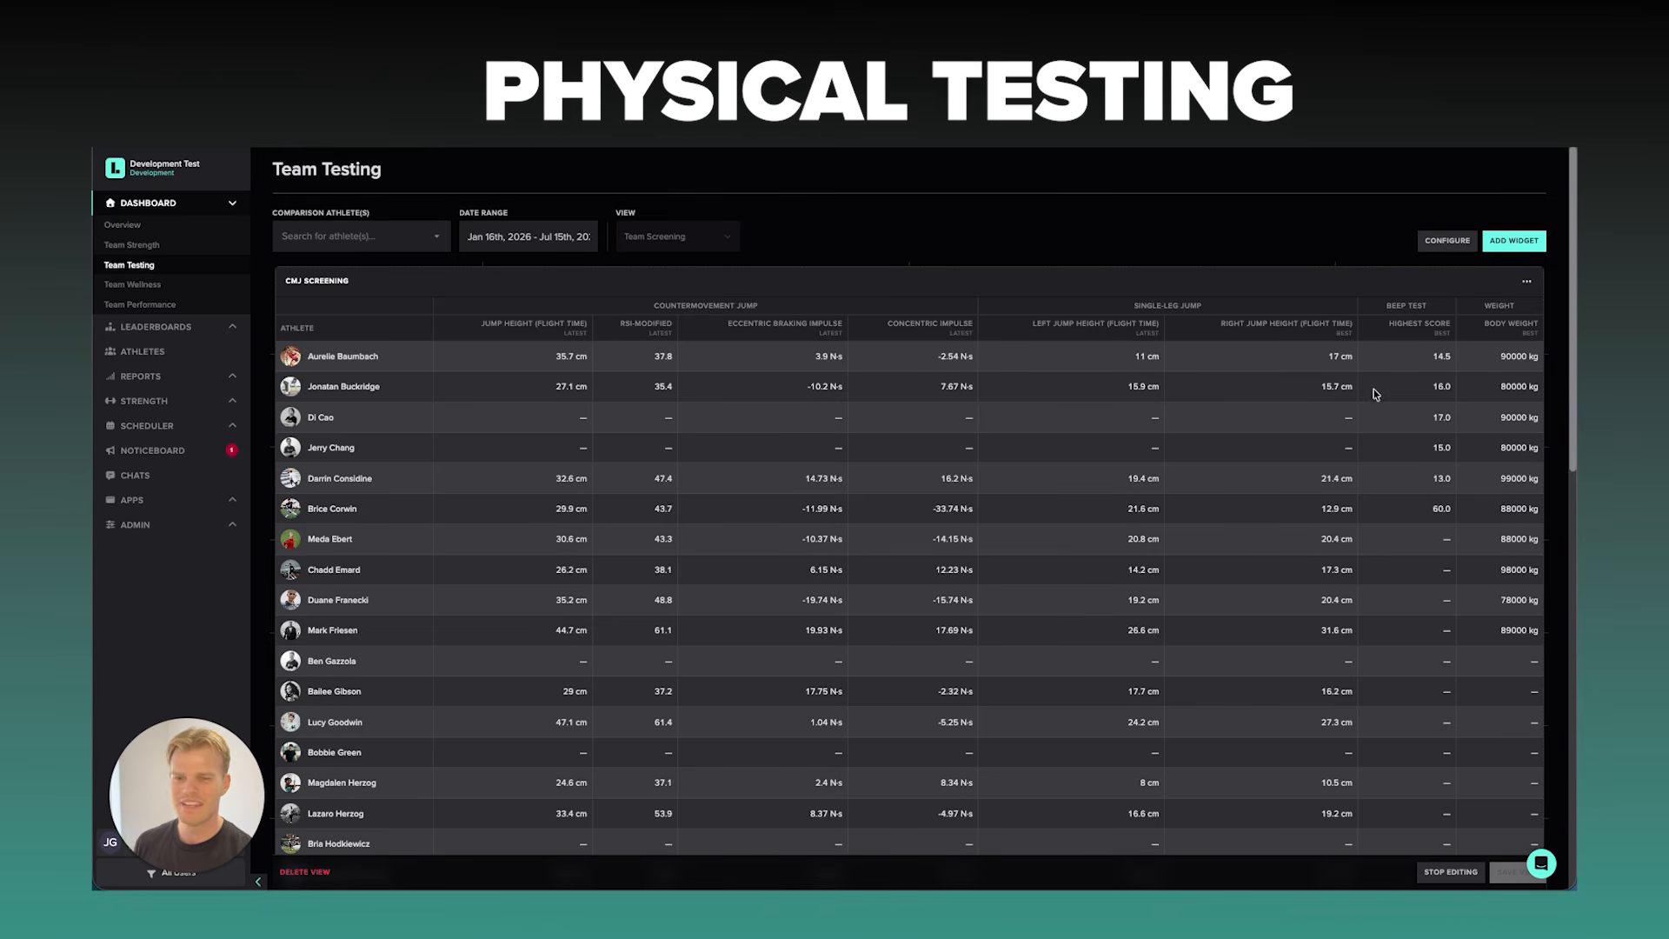
pyautogui.scroll(-4, 1374, 393)
pyautogui.scroll(-8, 1374, 393)
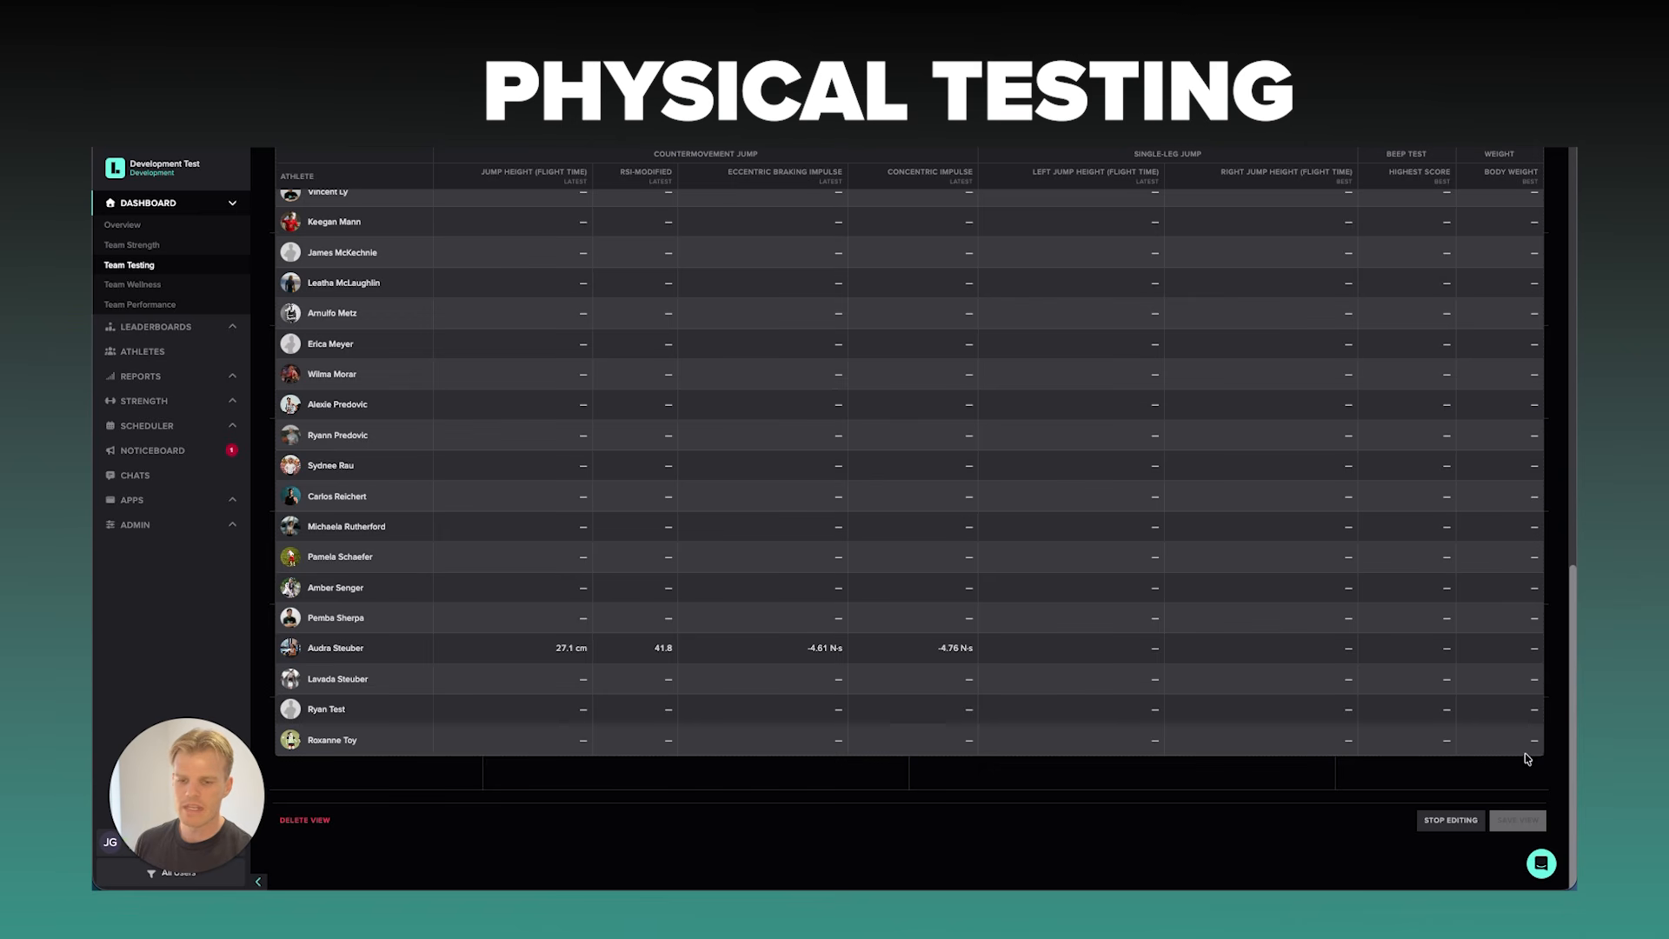
pyautogui.scroll(10, 1474, 653)
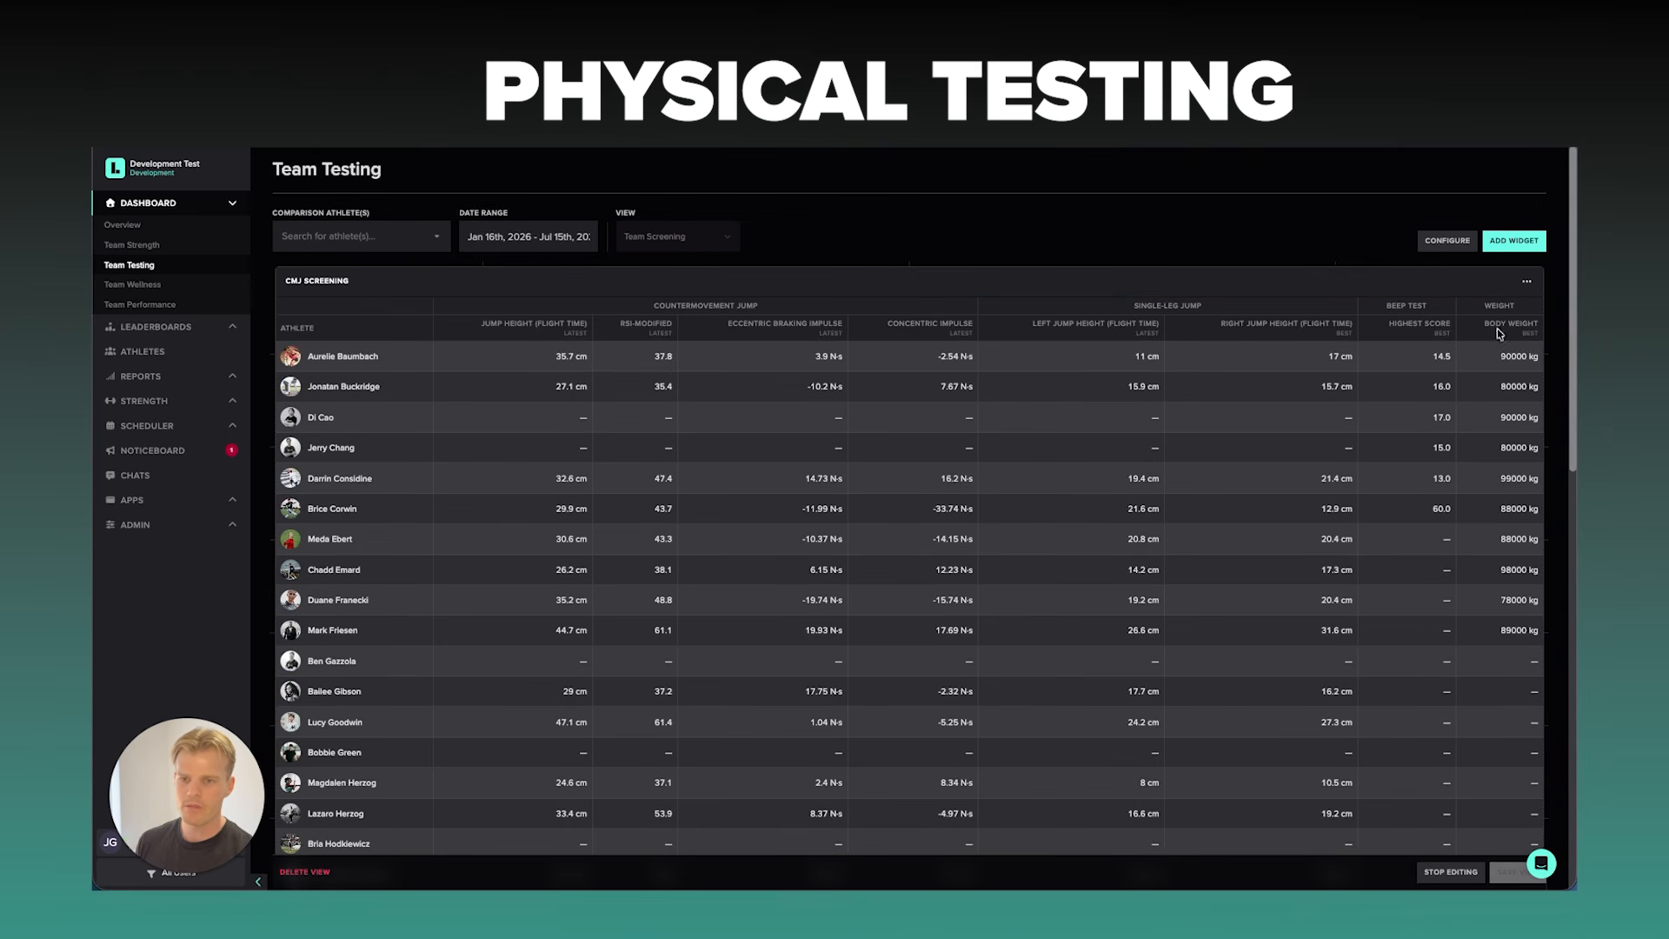
# Turn off Auto size for the CMJ Screening table, reposition it at the start of the grid, and shrink it to about half the width.
pyautogui.moveTo(1494, 285); pyautogui.dragTo(1299, 344)
pyautogui.moveTo(1131, 665); pyautogui.dragTo(1156, 278)
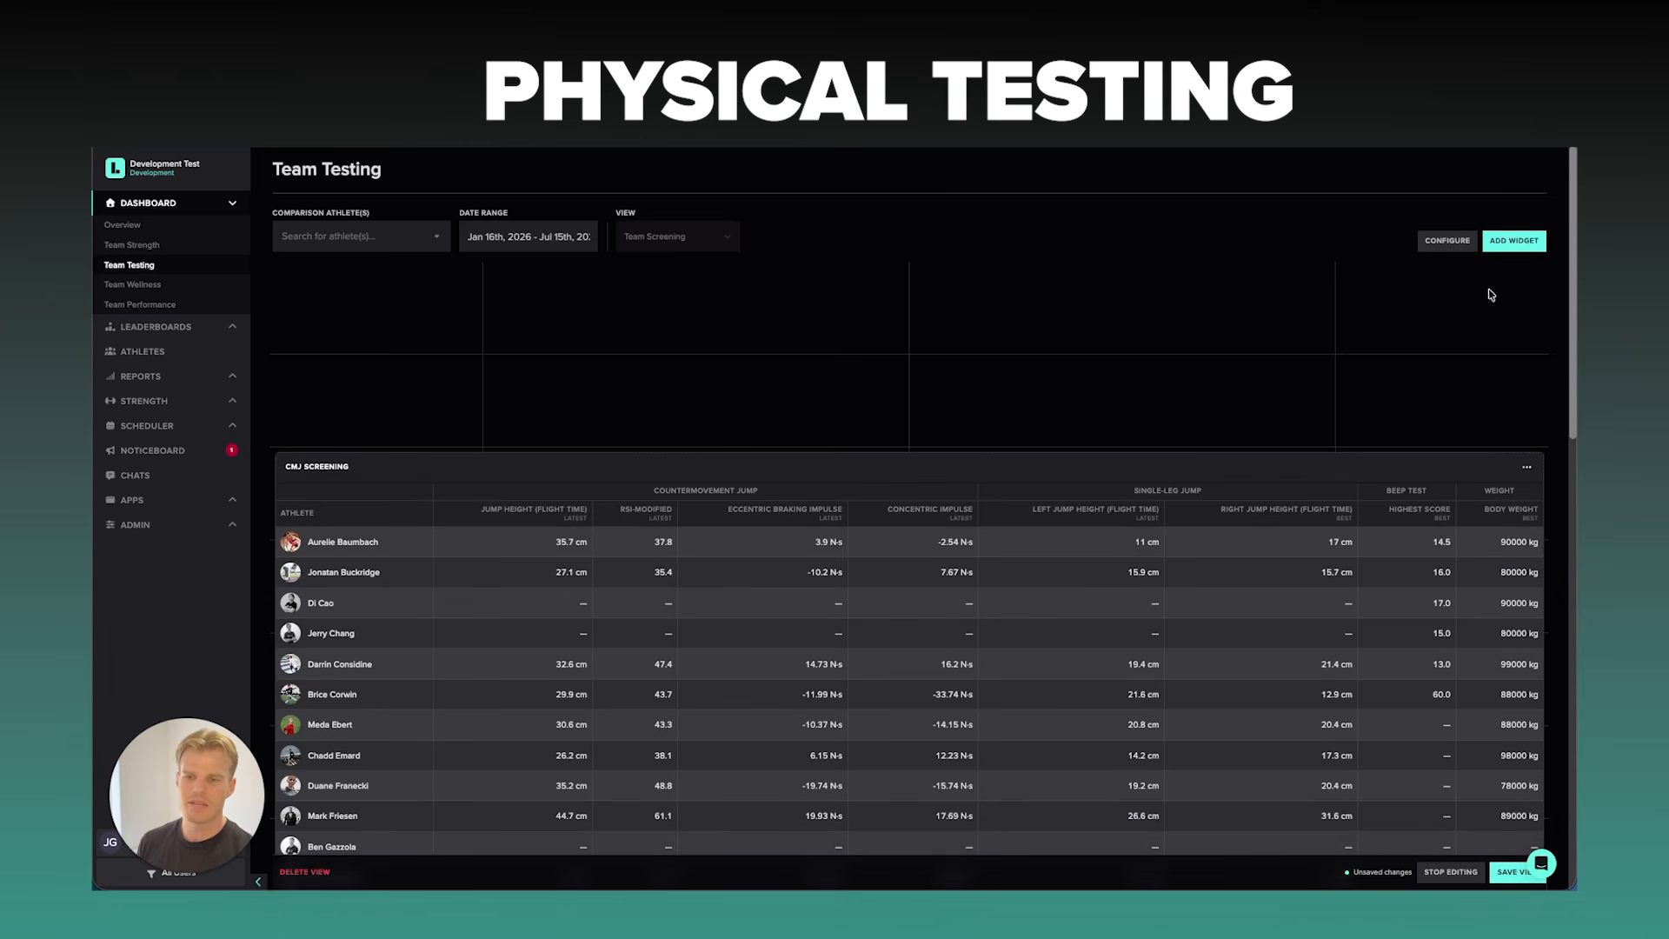
pyautogui.click(1524, 469)
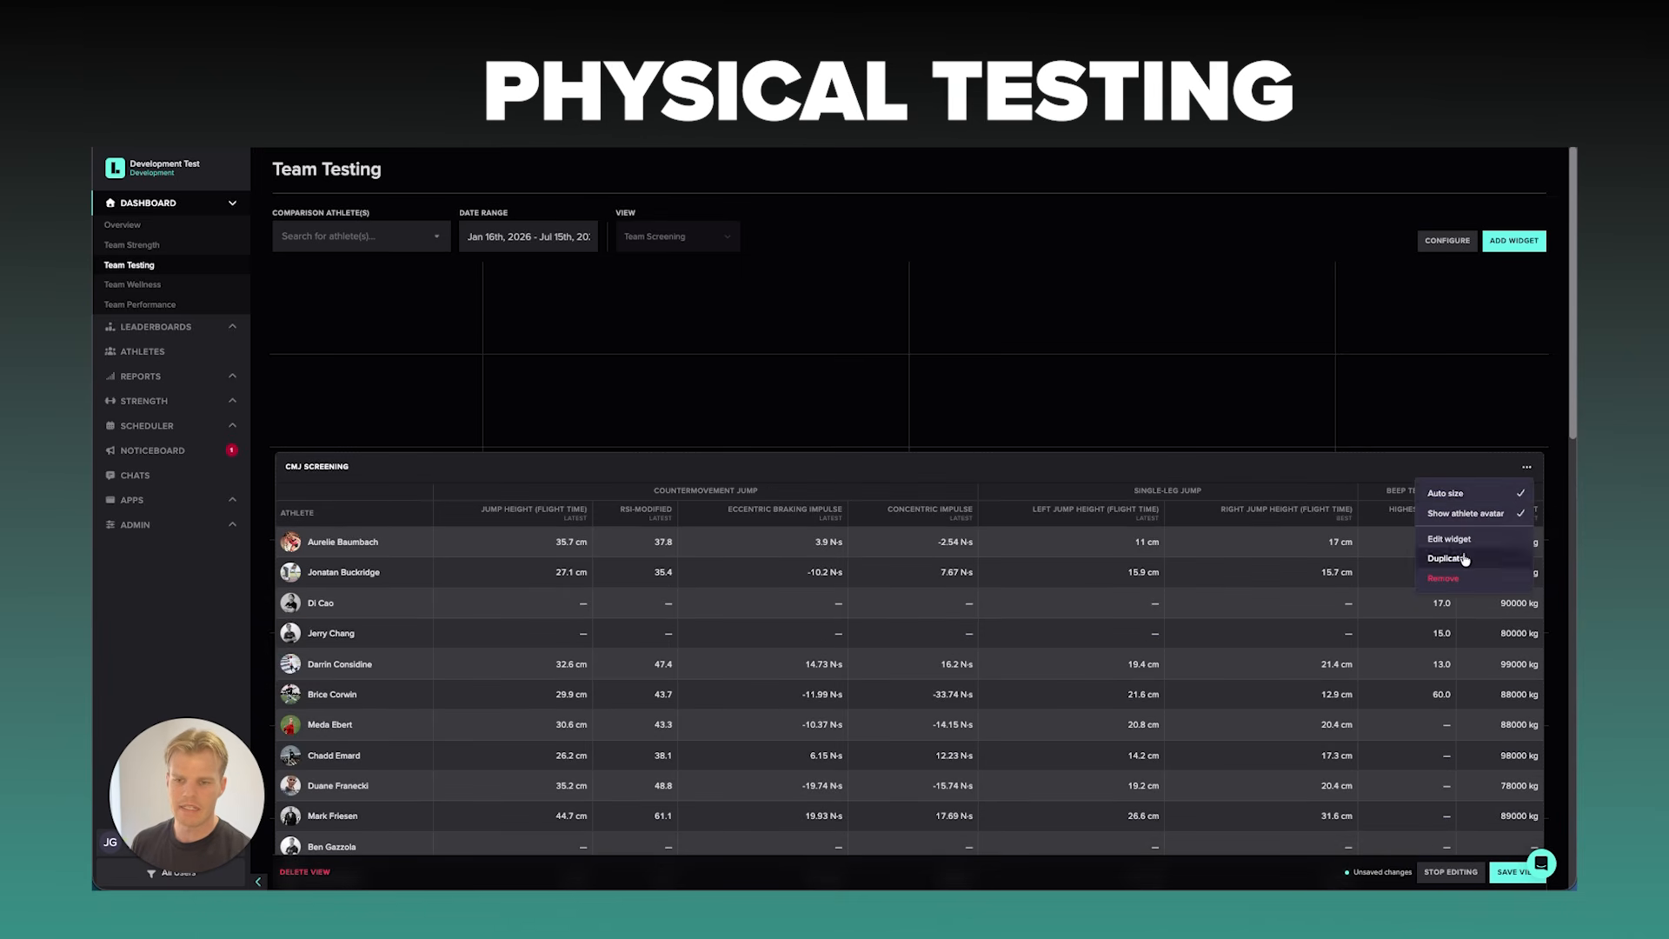
pyautogui.click(1460, 492)
pyautogui.moveTo(1467, 466); pyautogui.dragTo(1416, 231)
pyautogui.moveTo(1552, 539); pyautogui.dragTo(915, 511)
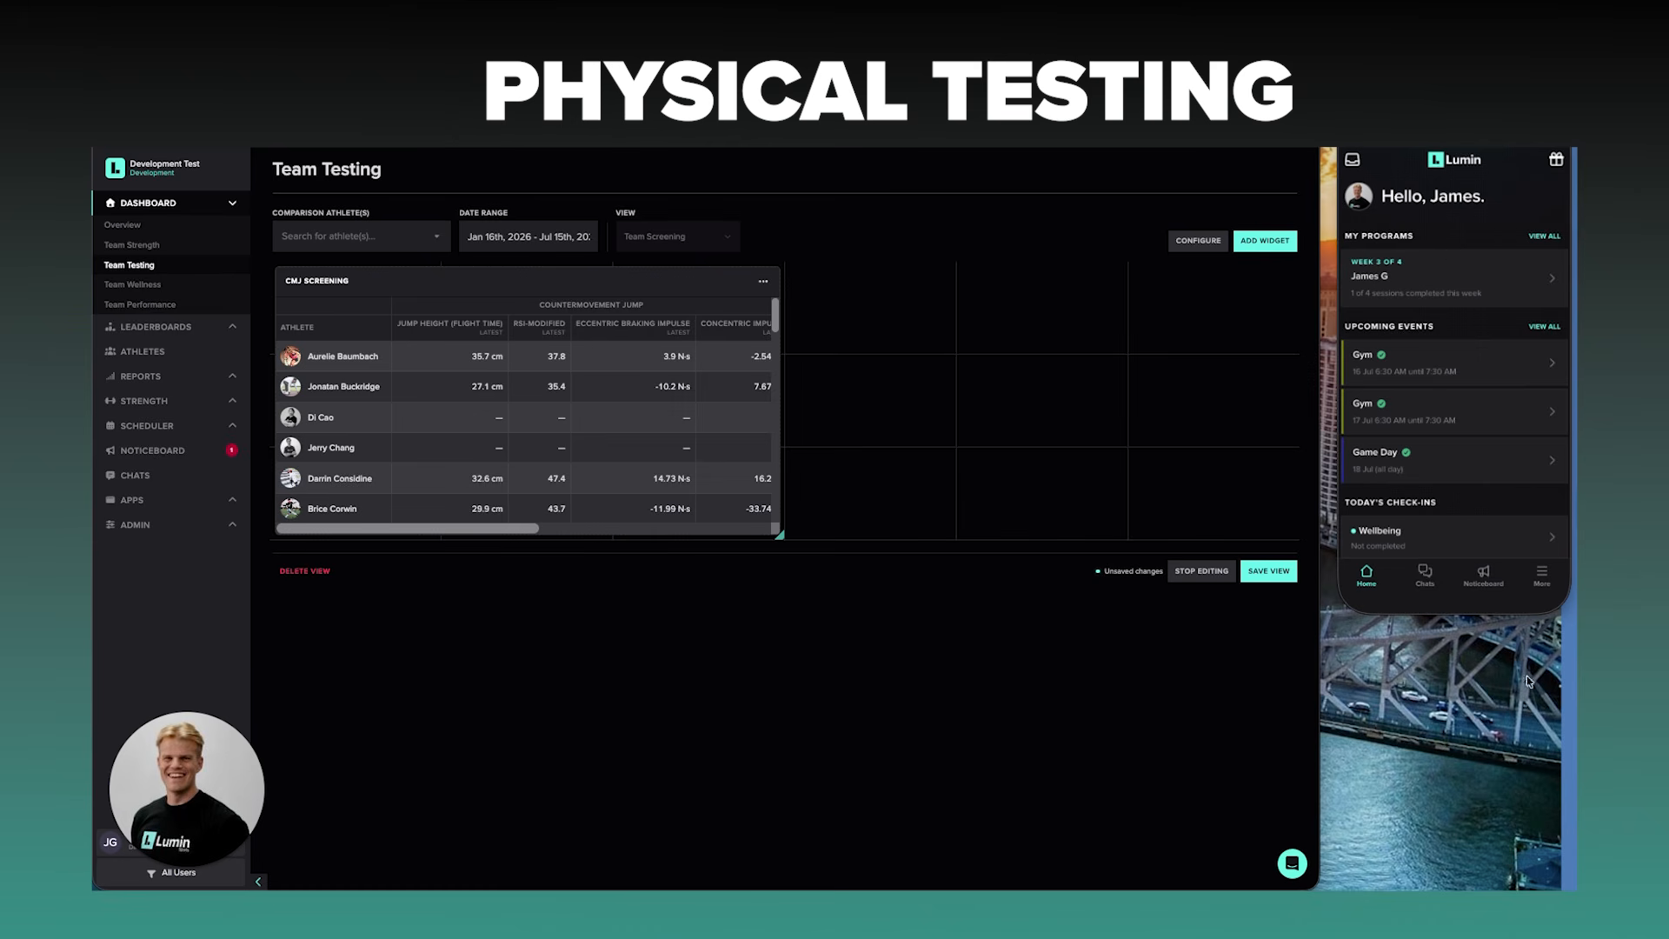
# In the mirrored Lumin mobile app, open the athlete's physical testing stats for the 20m Sprint.
pyautogui.click(1542, 577)
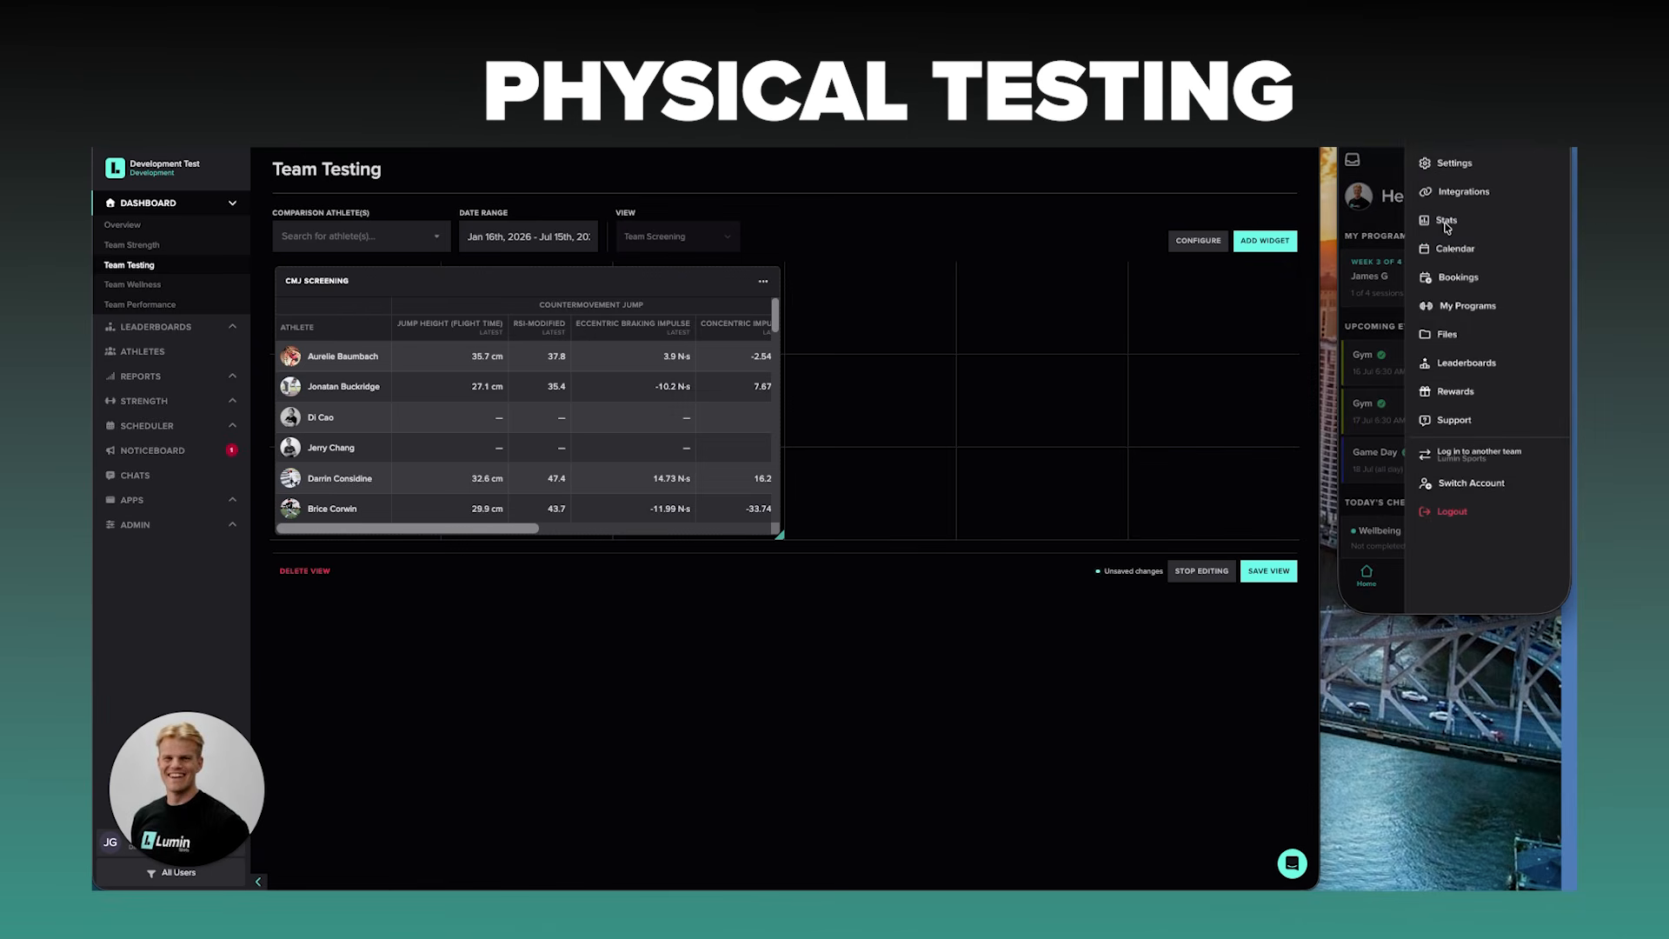
pyautogui.click(1446, 222)
pyautogui.click(1410, 334)
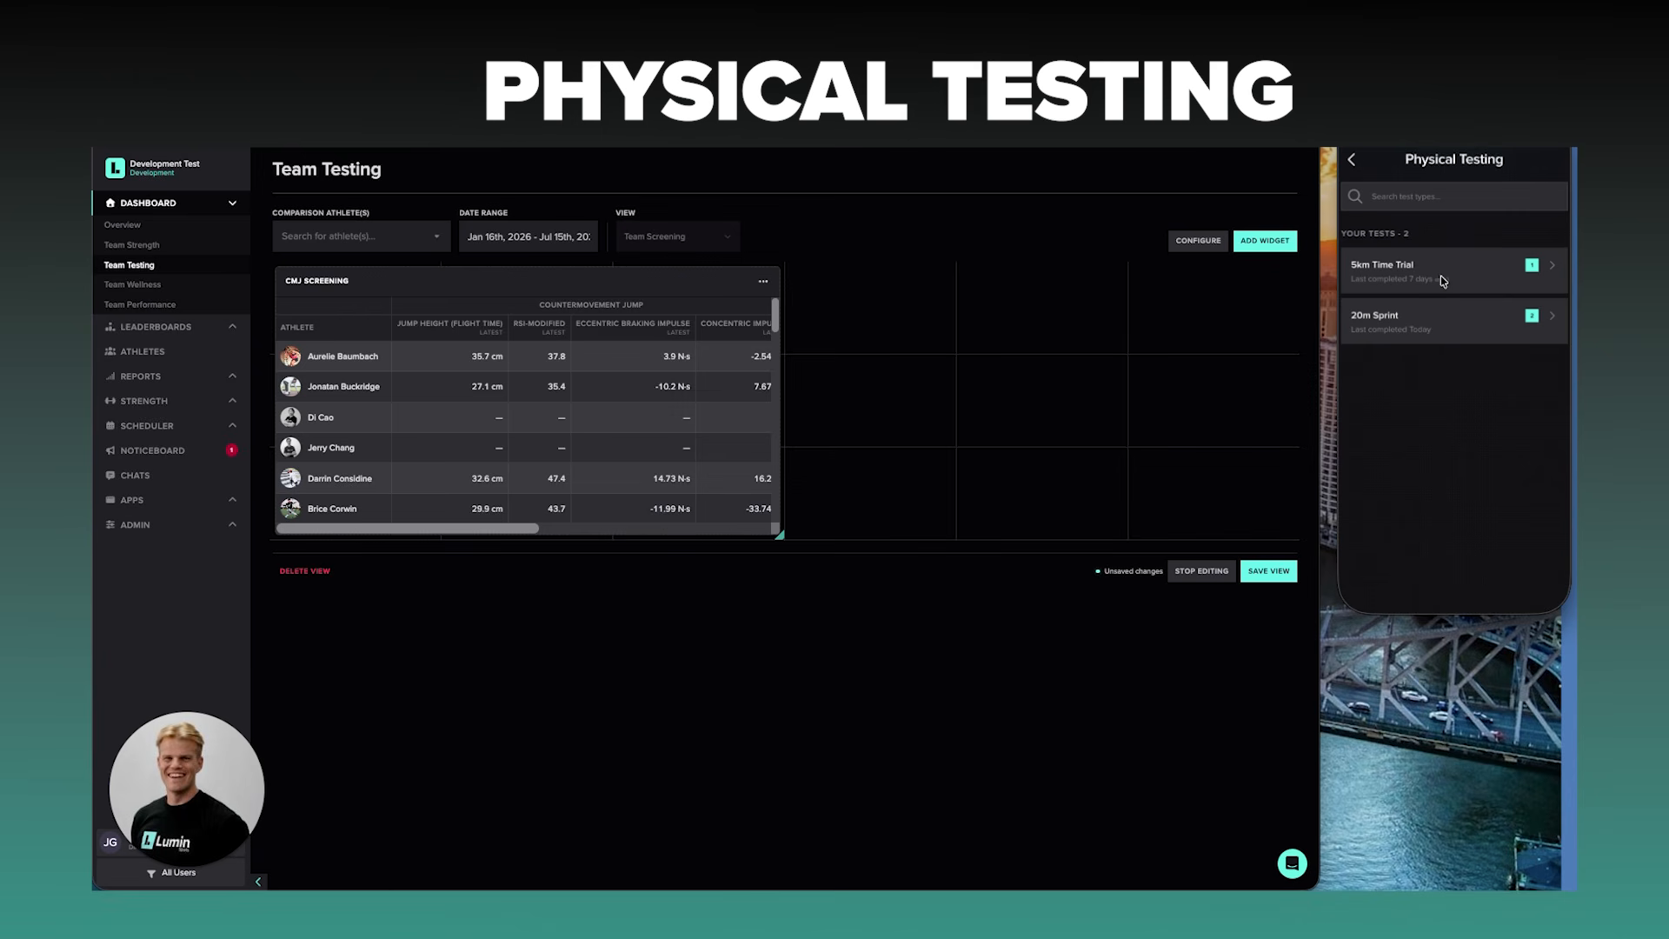
pyautogui.click(1458, 329)
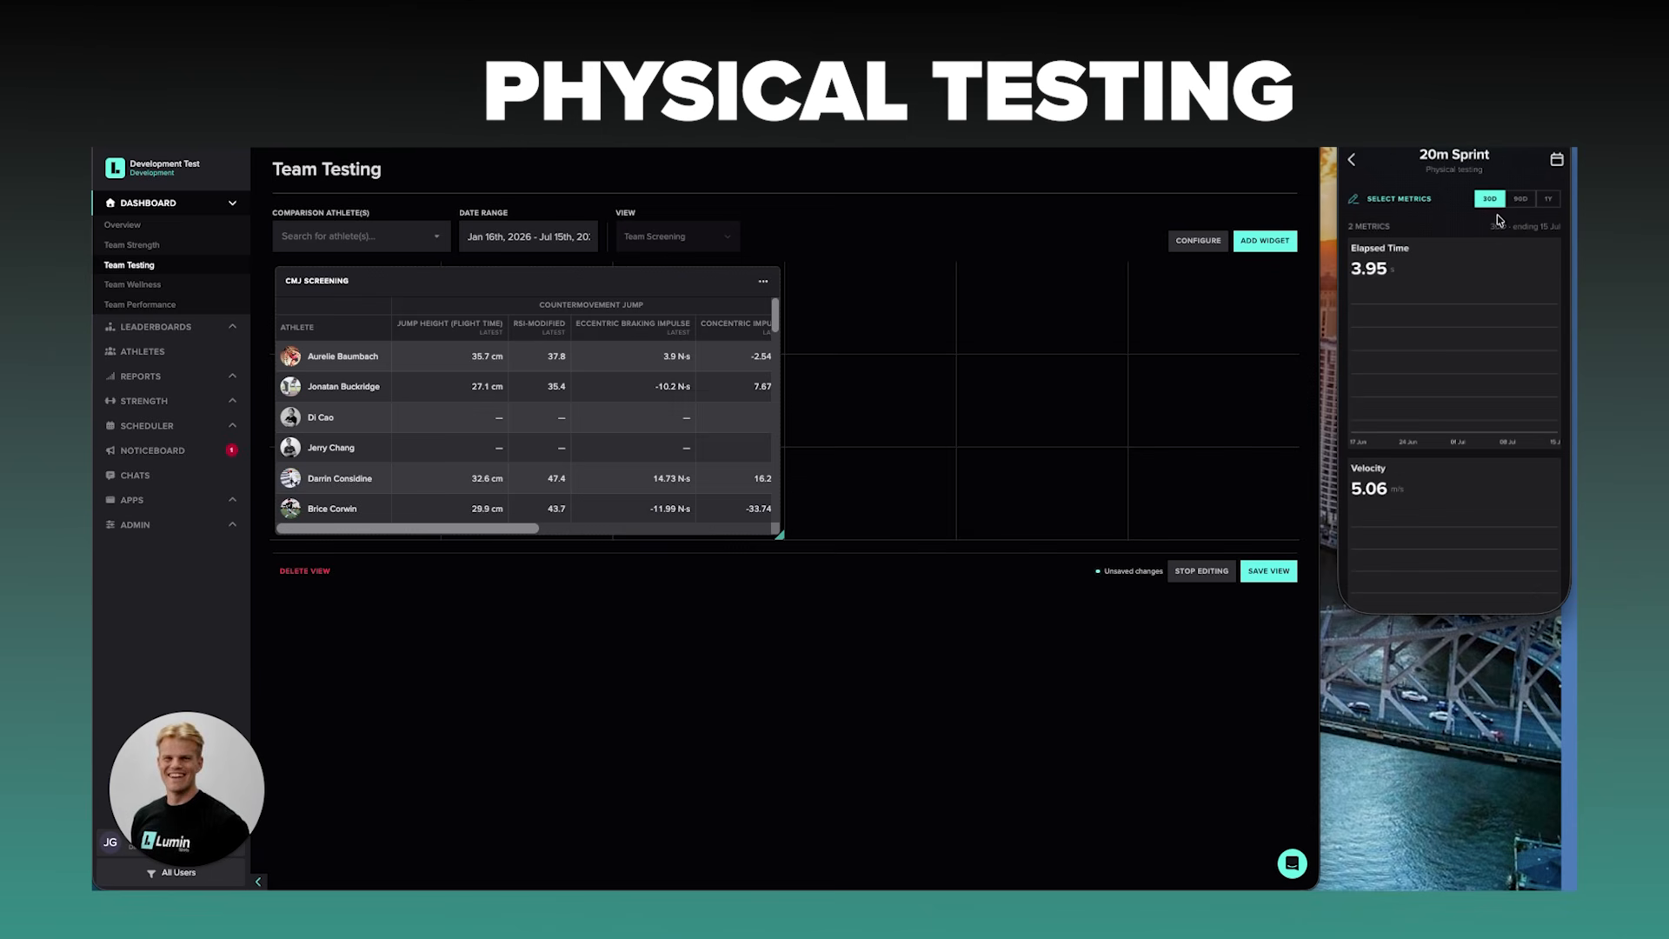
# Set the 20m Sprint charts to the 1Y range and inspect the data points on the Elapsed Time chart.
pyautogui.click(1519, 200)
pyautogui.click(1548, 199)
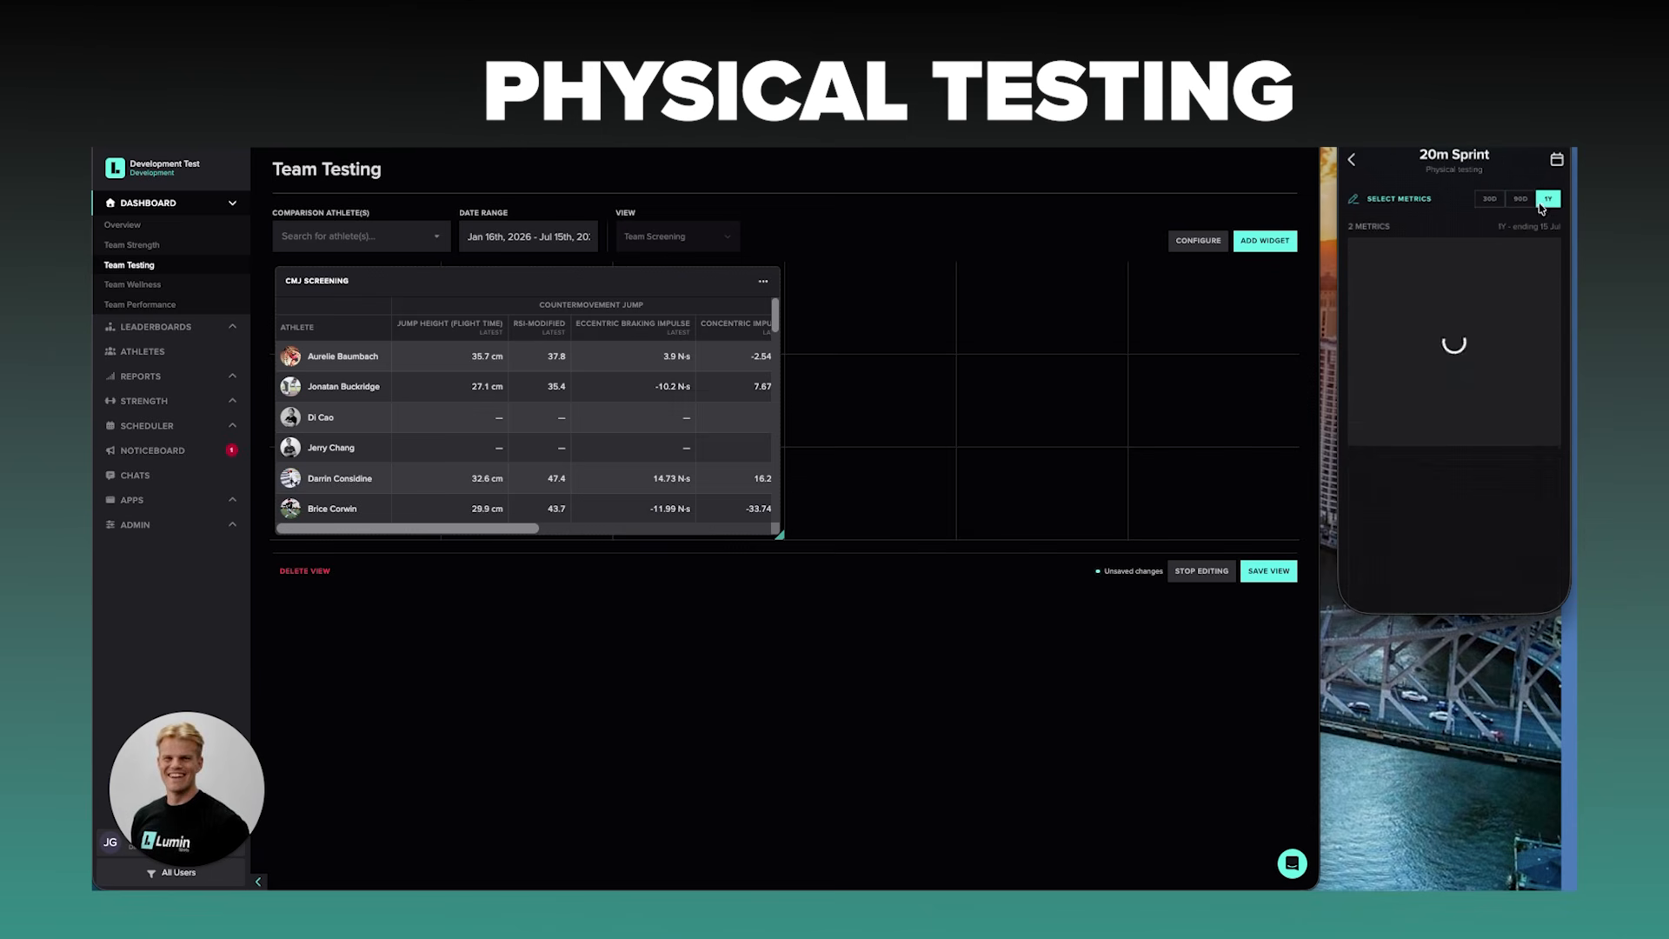
pyautogui.click(1489, 313)
pyautogui.click(1491, 316)
pyautogui.click(1514, 339)
pyautogui.click(1519, 346)
pyautogui.moveTo(1532, 353); pyautogui.dragTo(1487, 303)
pyautogui.click(1525, 352)
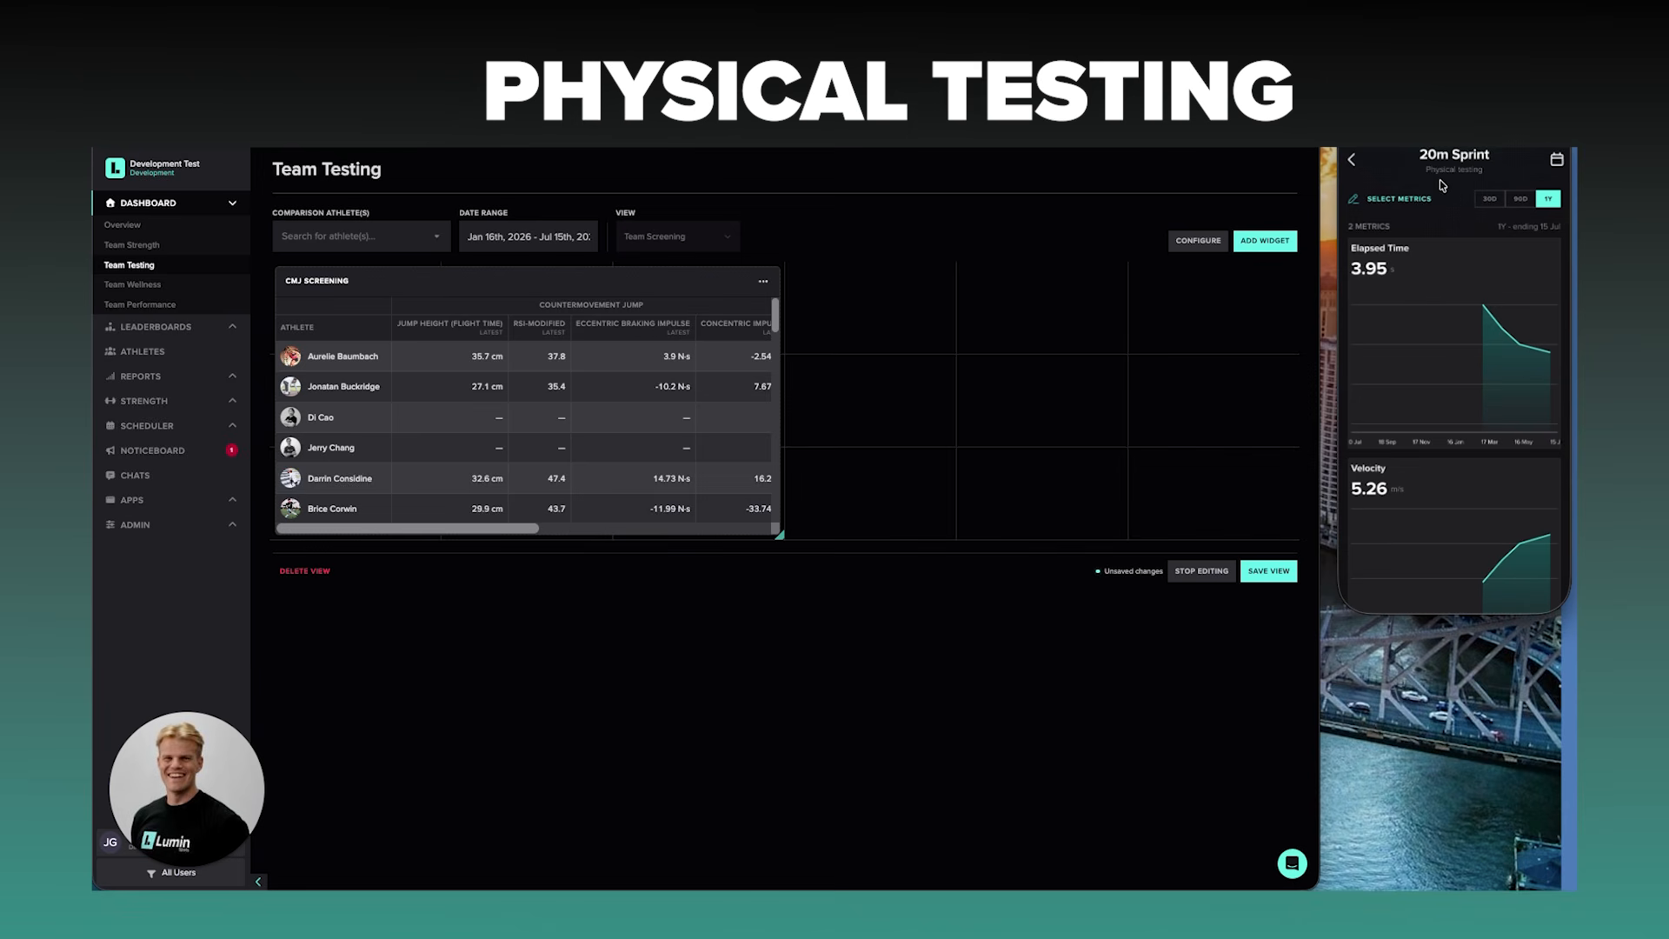
# Look at the metric selection for the 20m Sprint, keep both metrics, and return to the mobile app's home screen.
pyautogui.click(1392, 201)
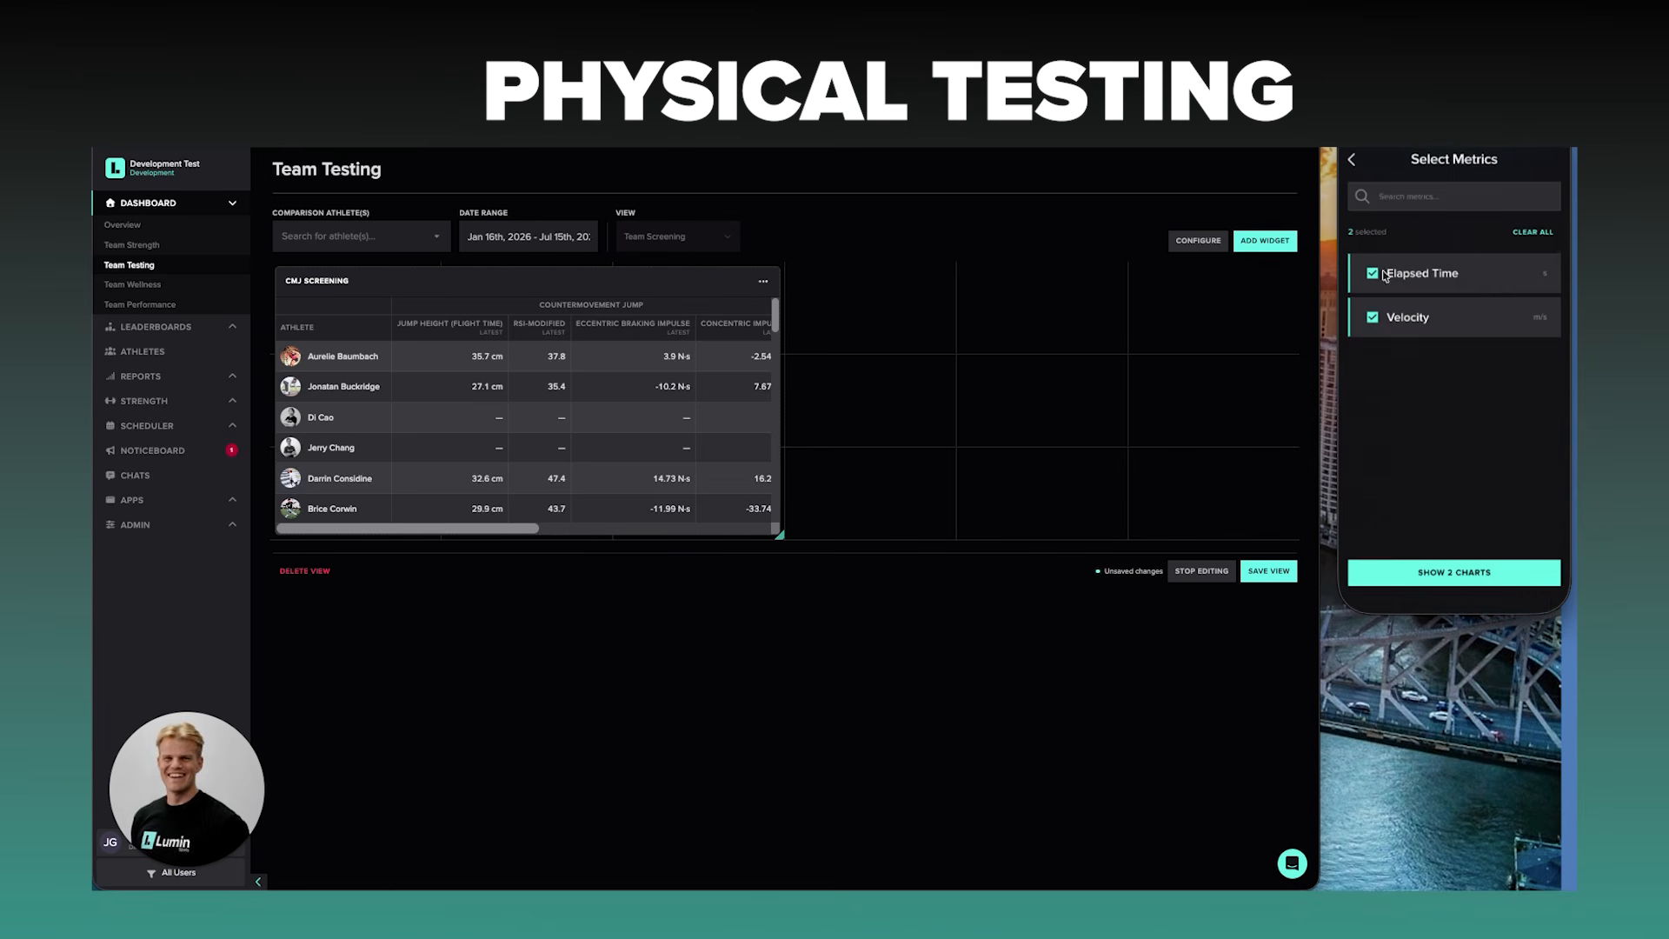
pyautogui.click(1354, 161)
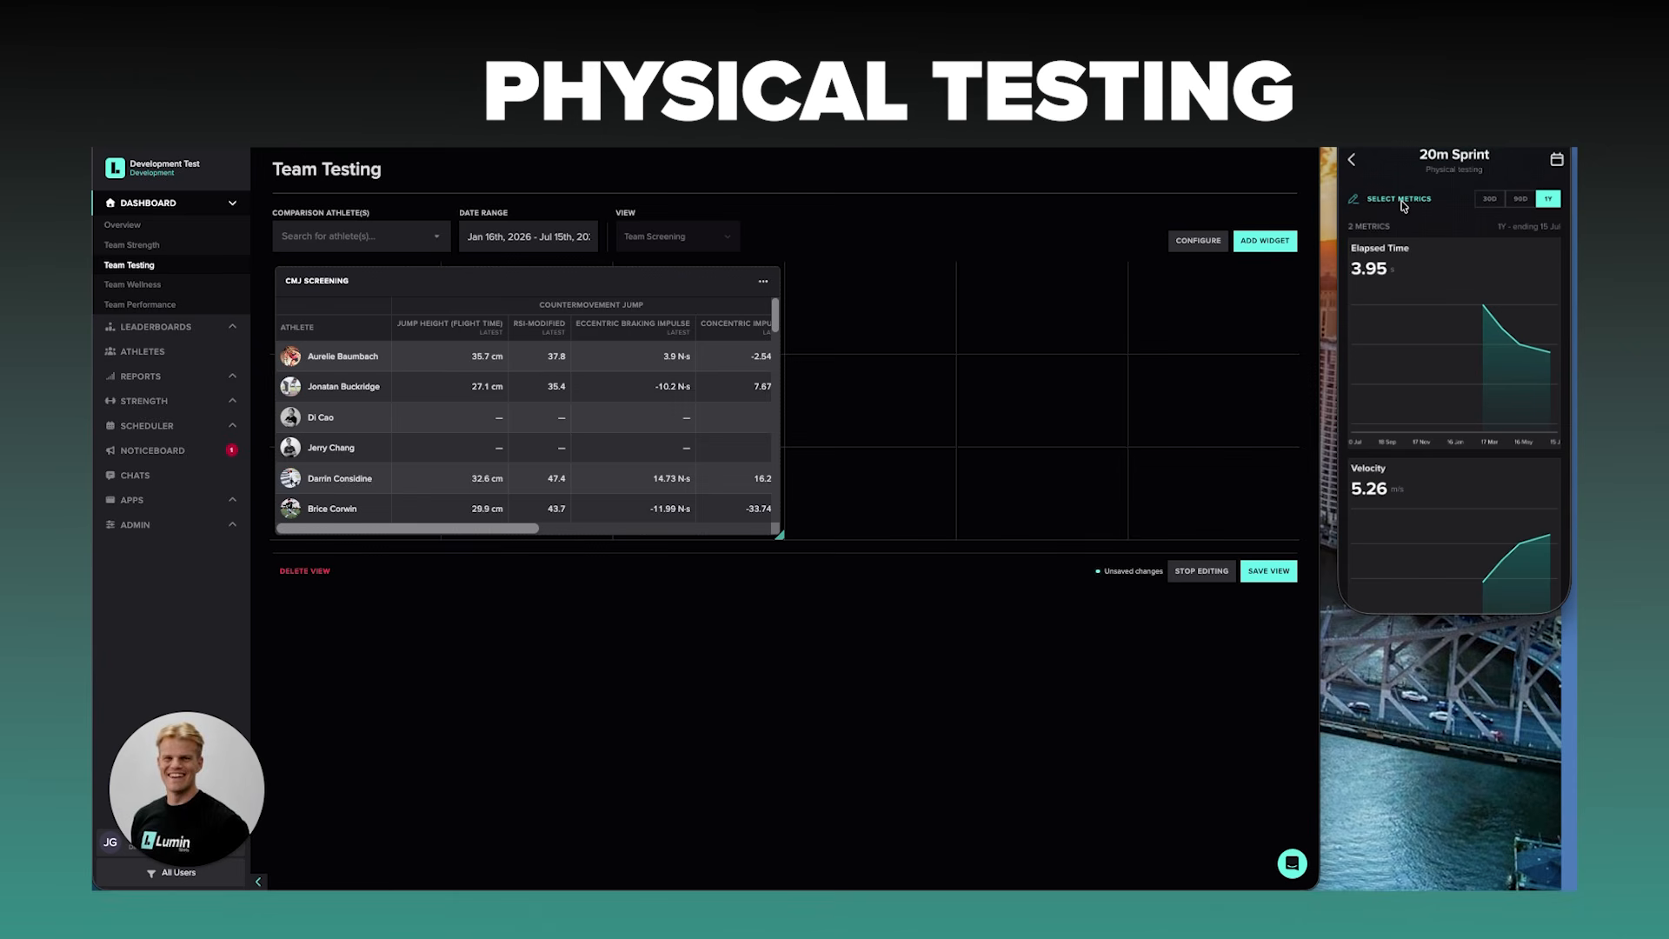
pyautogui.click(1398, 200)
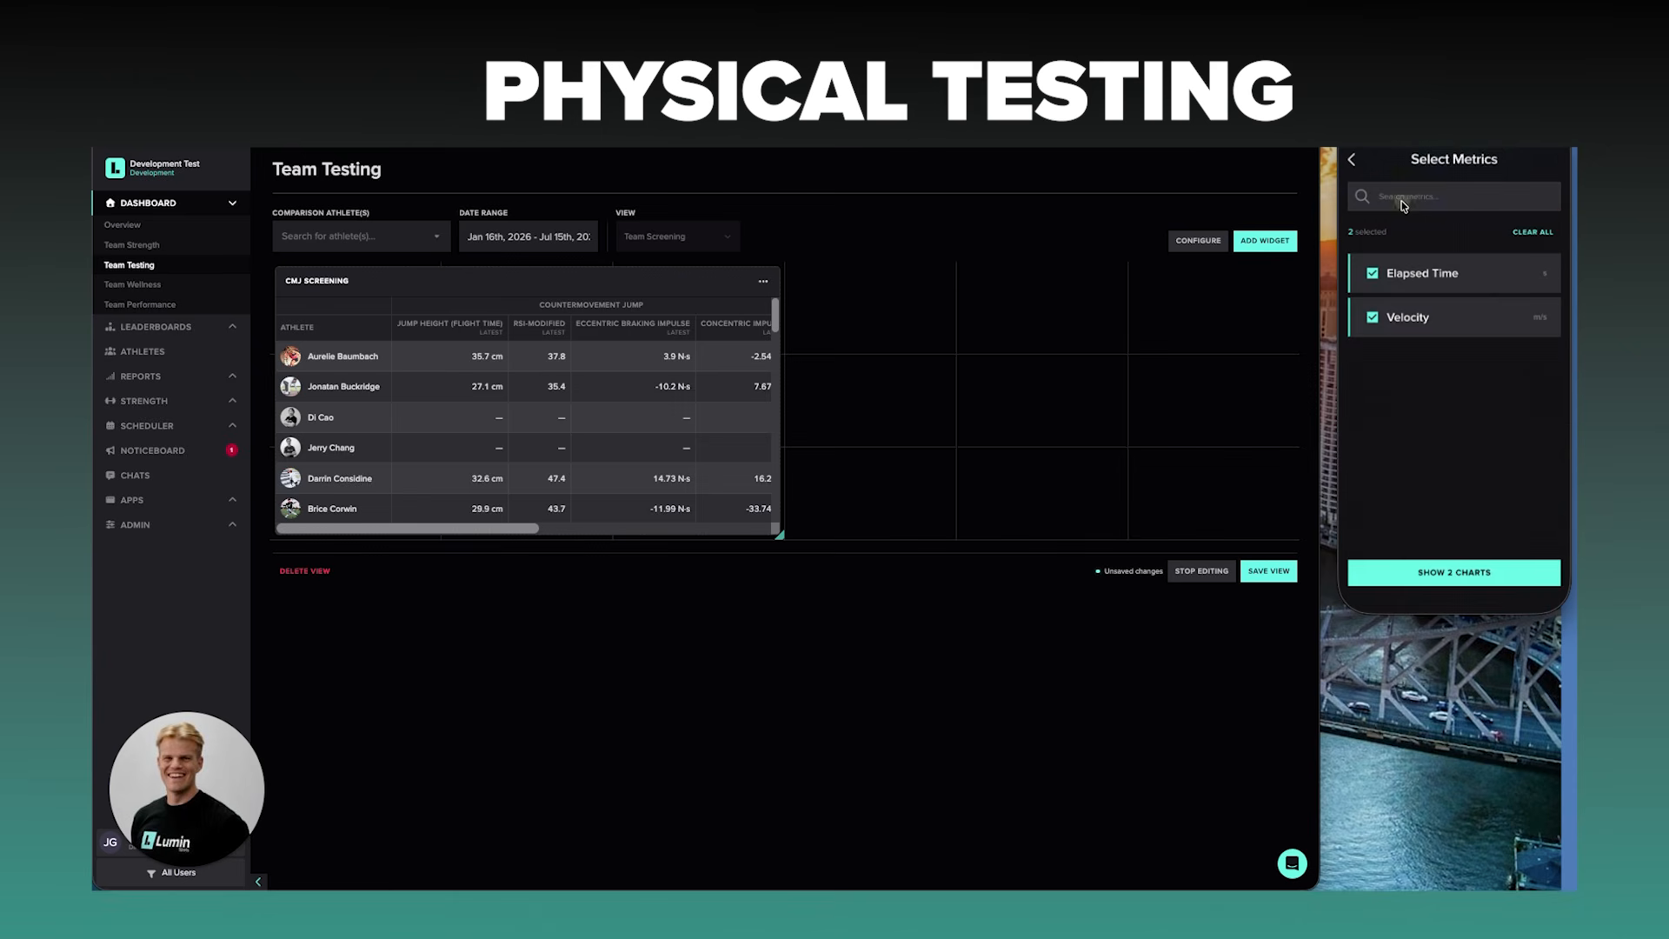
pyautogui.click(1352, 160)
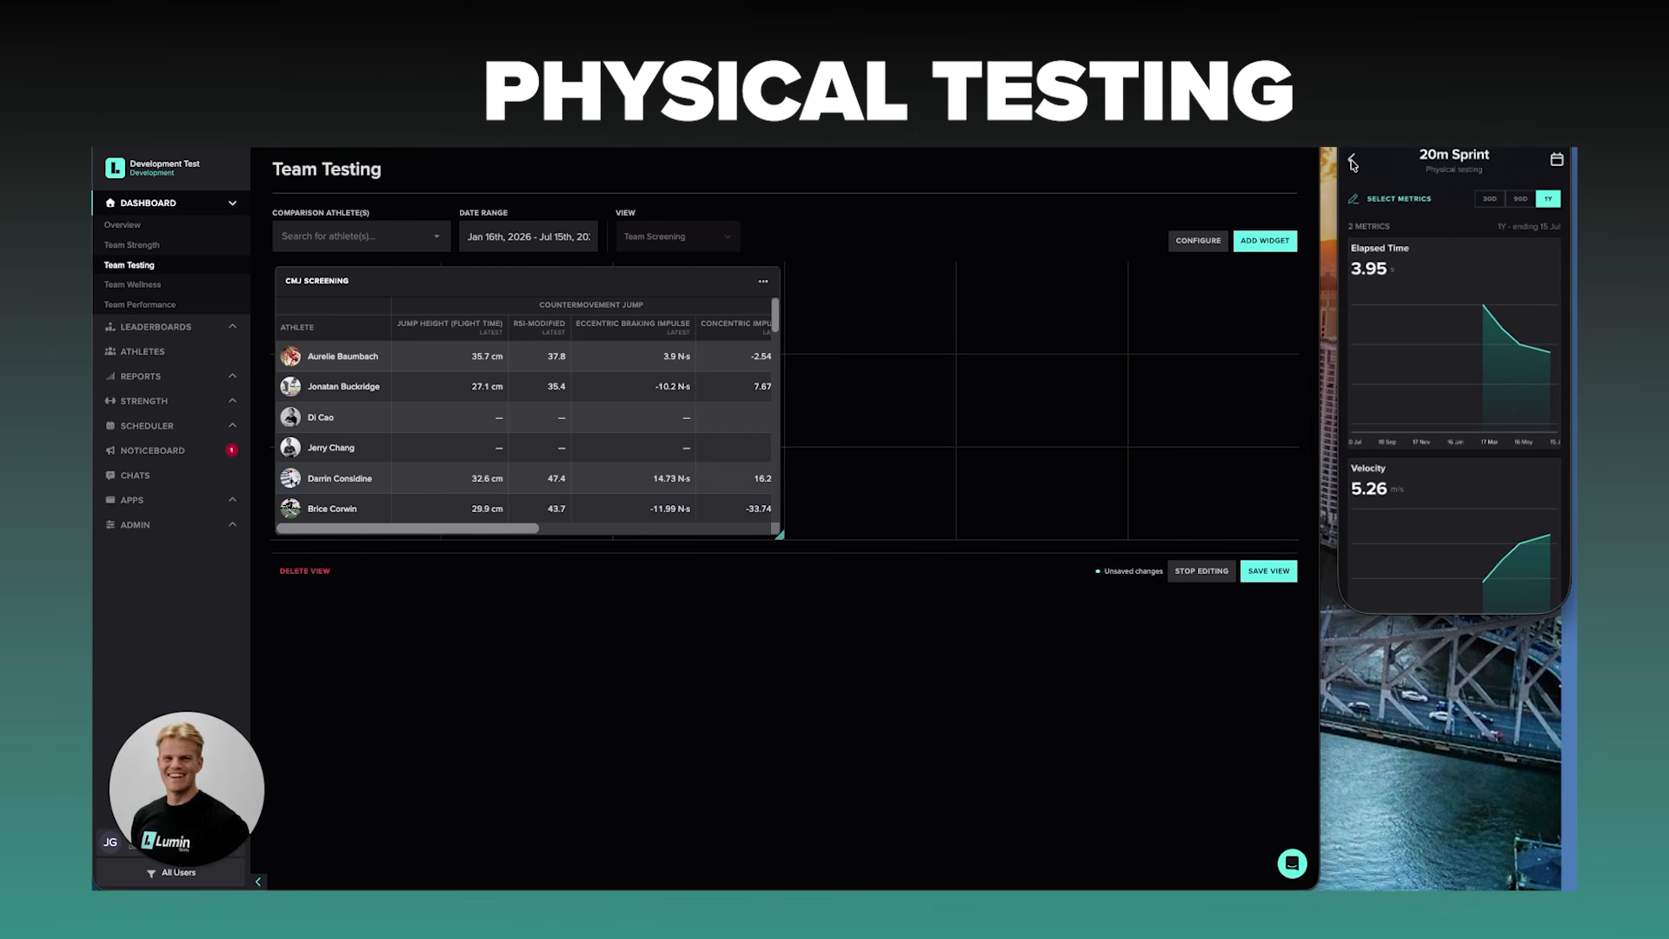
pyautogui.click(1392, 200)
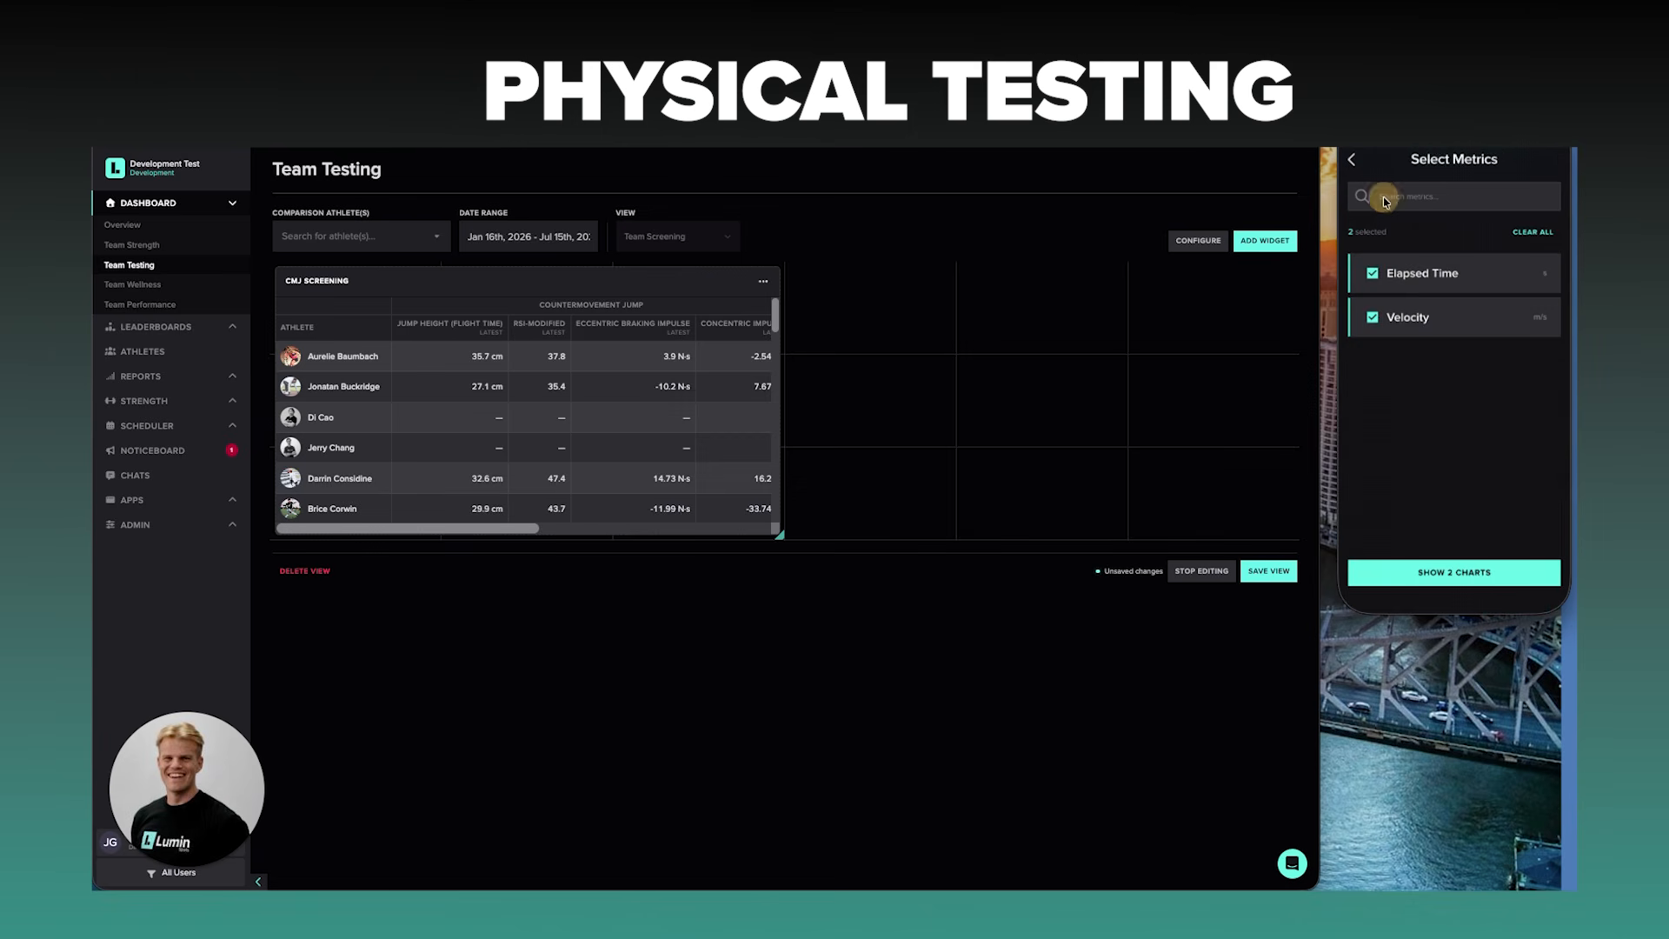
pyautogui.click(1354, 161)
pyautogui.click(1354, 161)
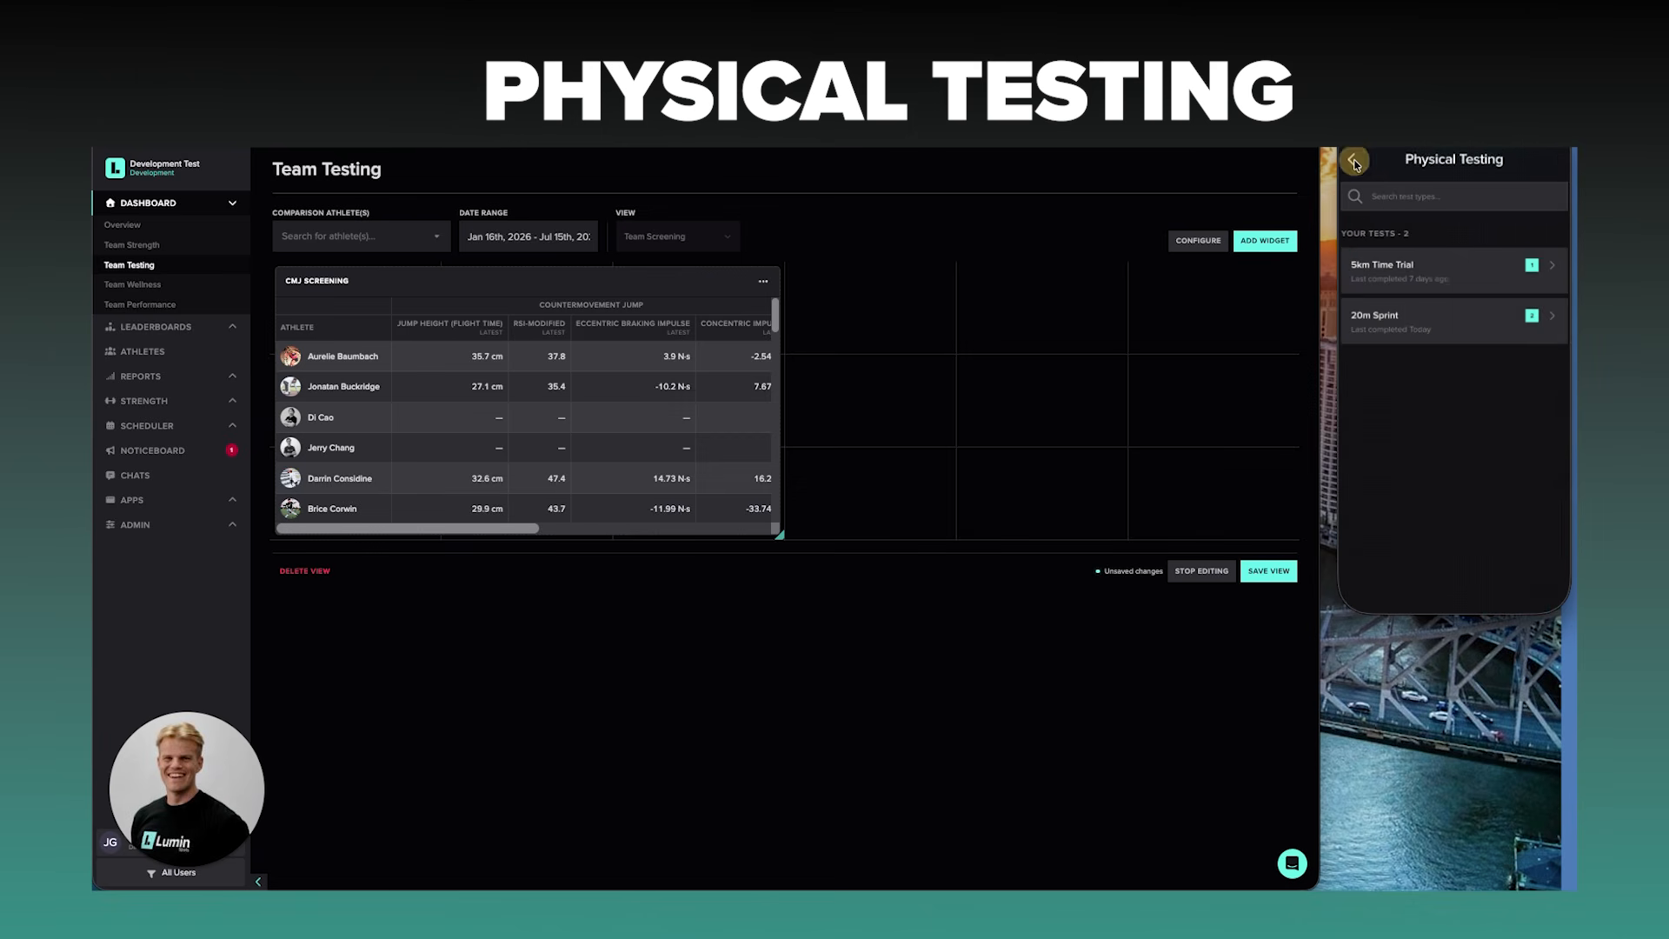
pyautogui.click(1354, 162)
pyautogui.click(1354, 161)
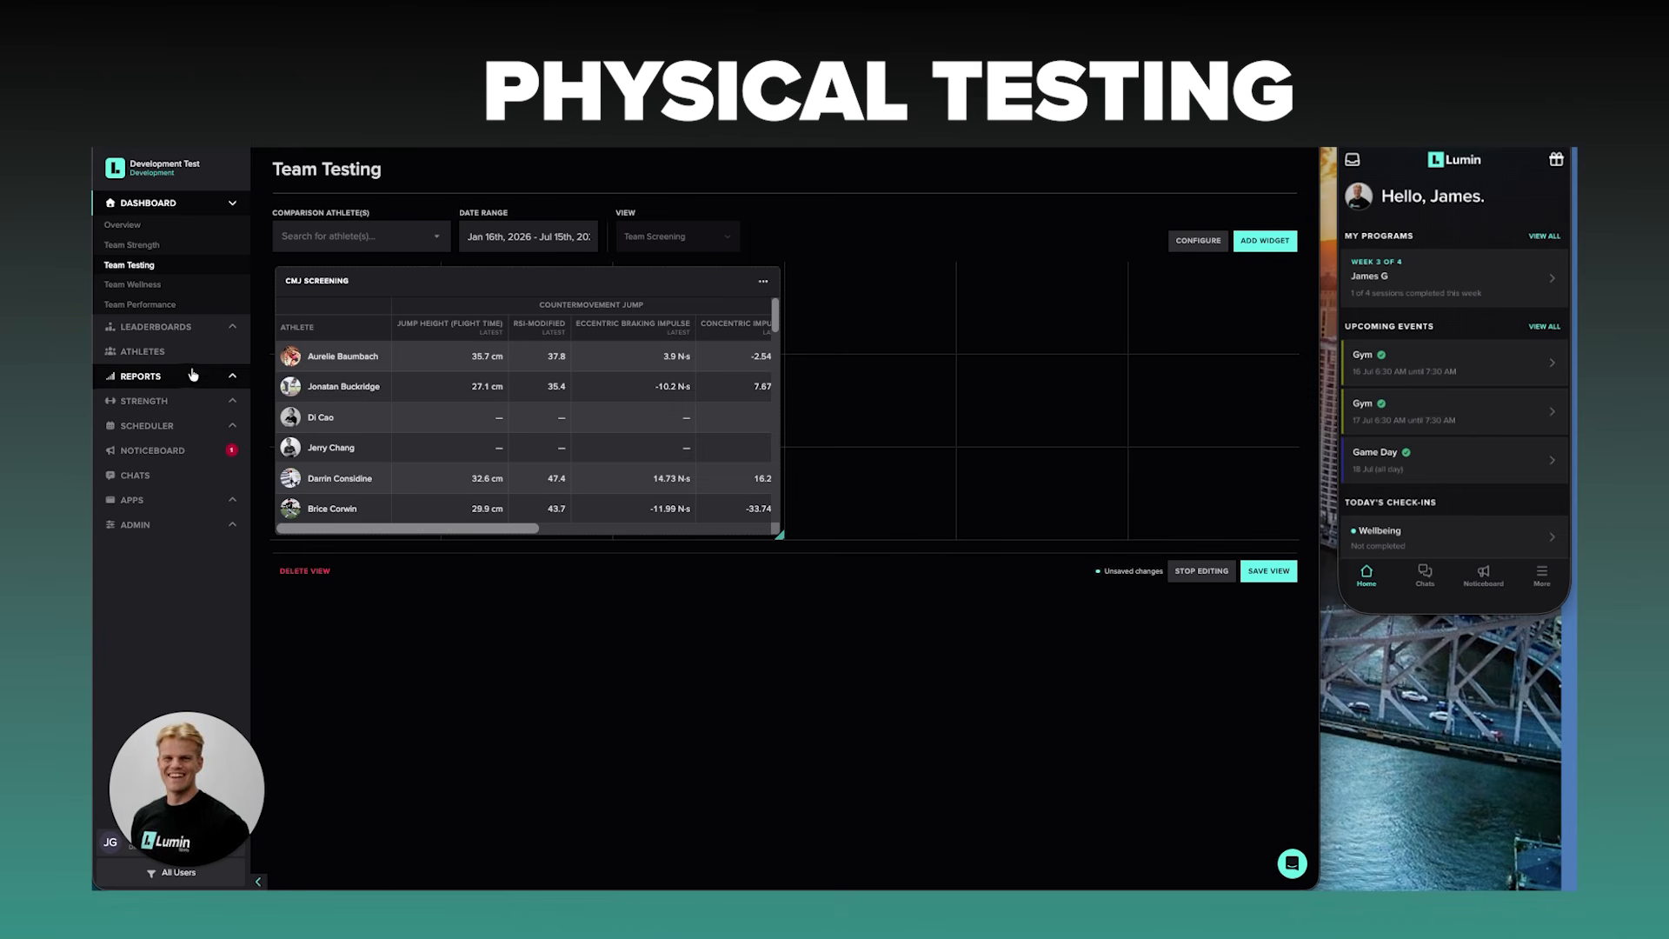
# Leave the Team Testing dashboard without saving the view and open the first listed athlete's Physical Testing page in the web app.
pyautogui.click(192, 352)
pyautogui.click(787, 536)
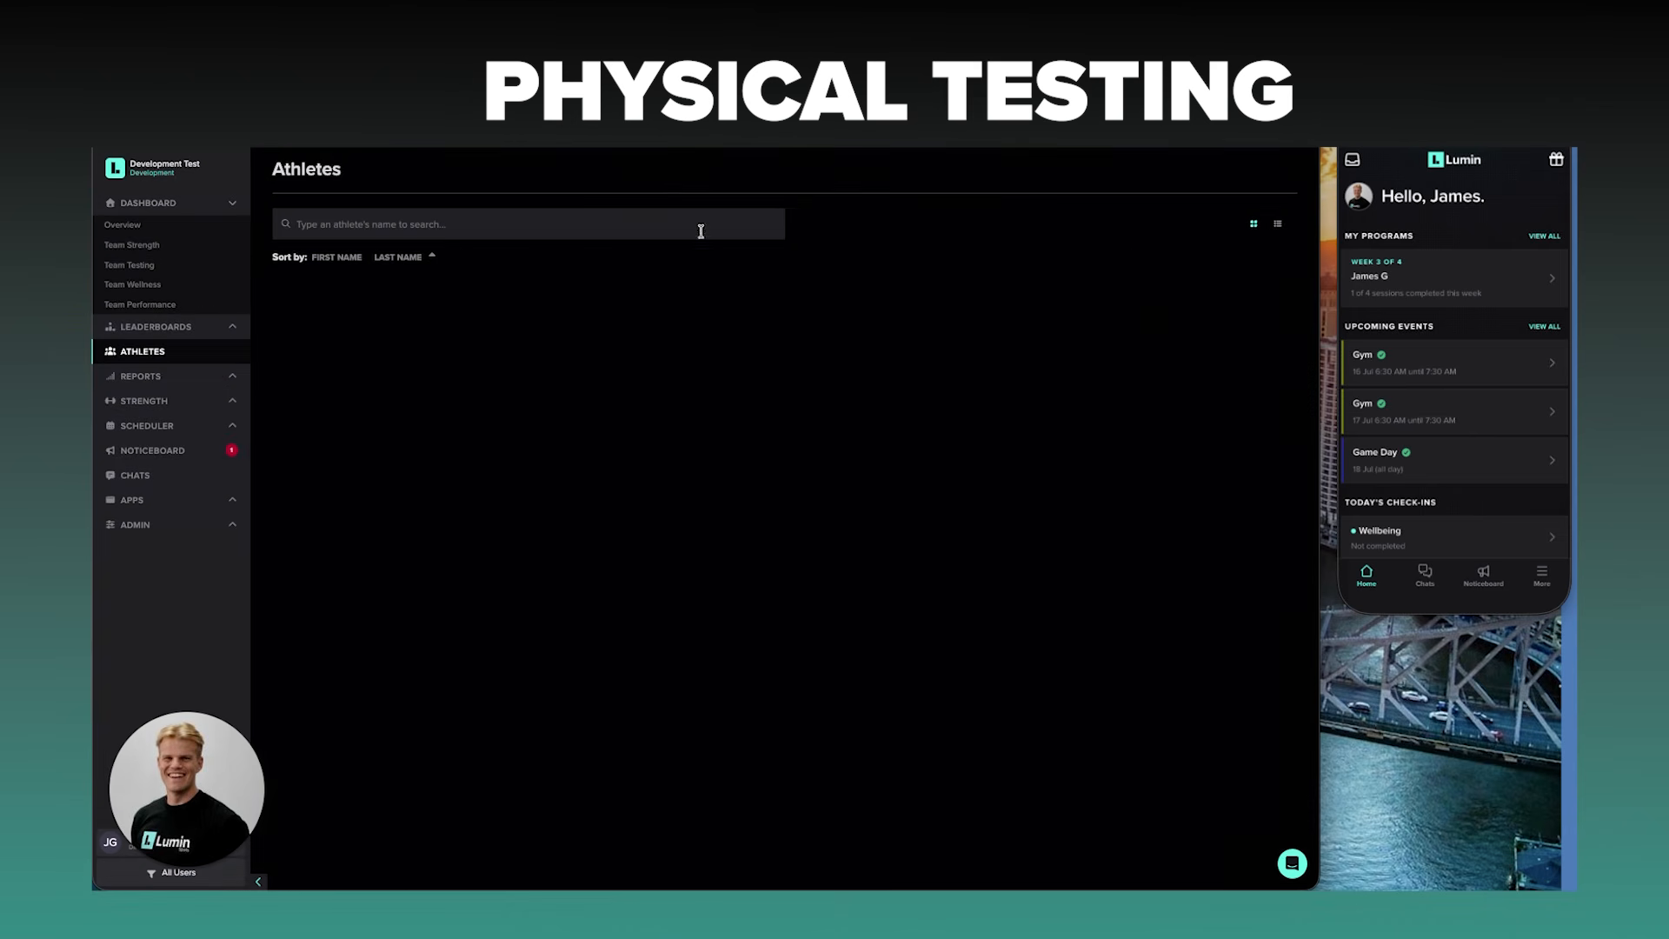
pyautogui.click(345, 353)
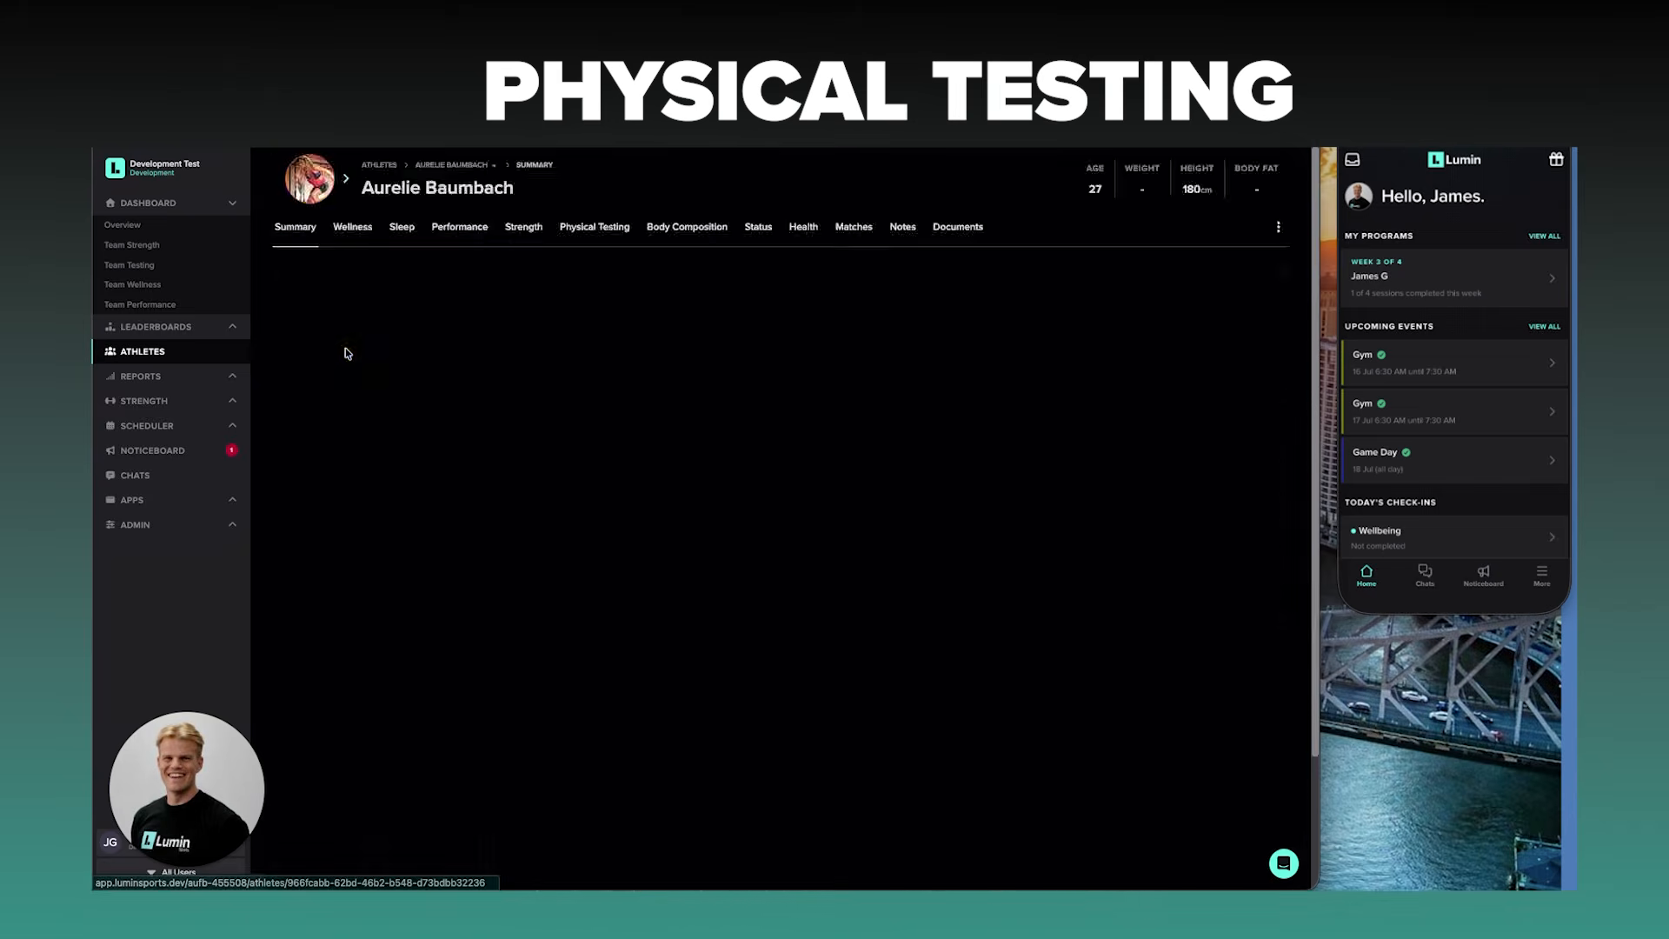
pyautogui.click(594, 227)
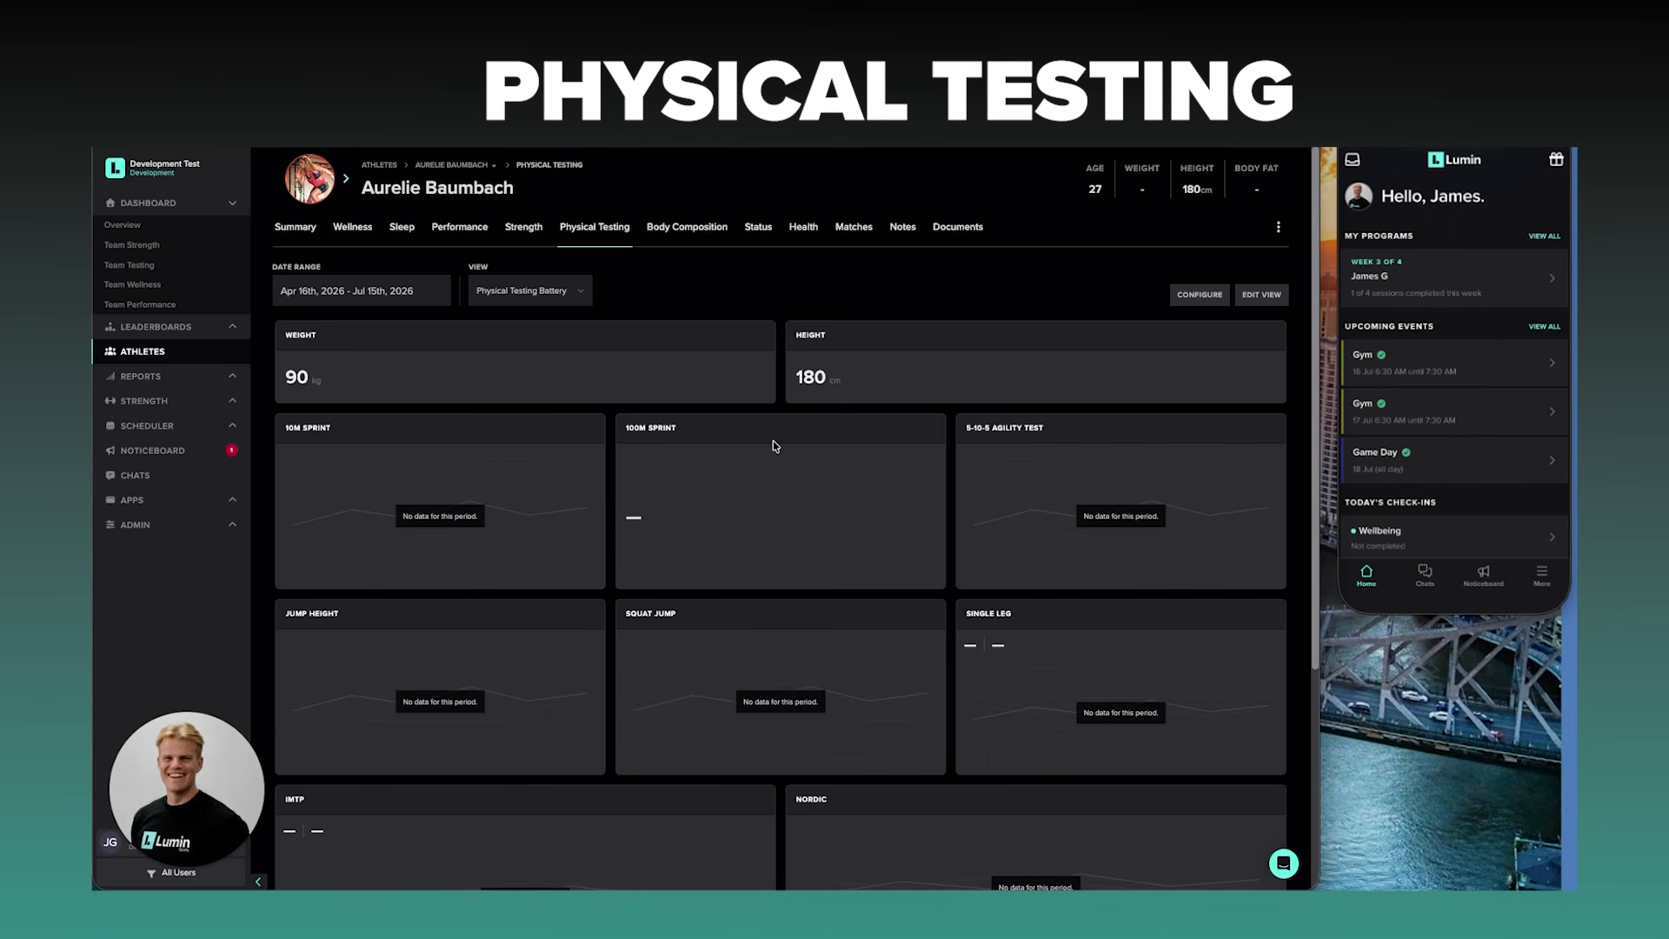
# Preview the athlete's Physical Testing Battery as a printable PDF, look over both pages, and cancel the print.
pyautogui.hotkey('ctrl', 'p')
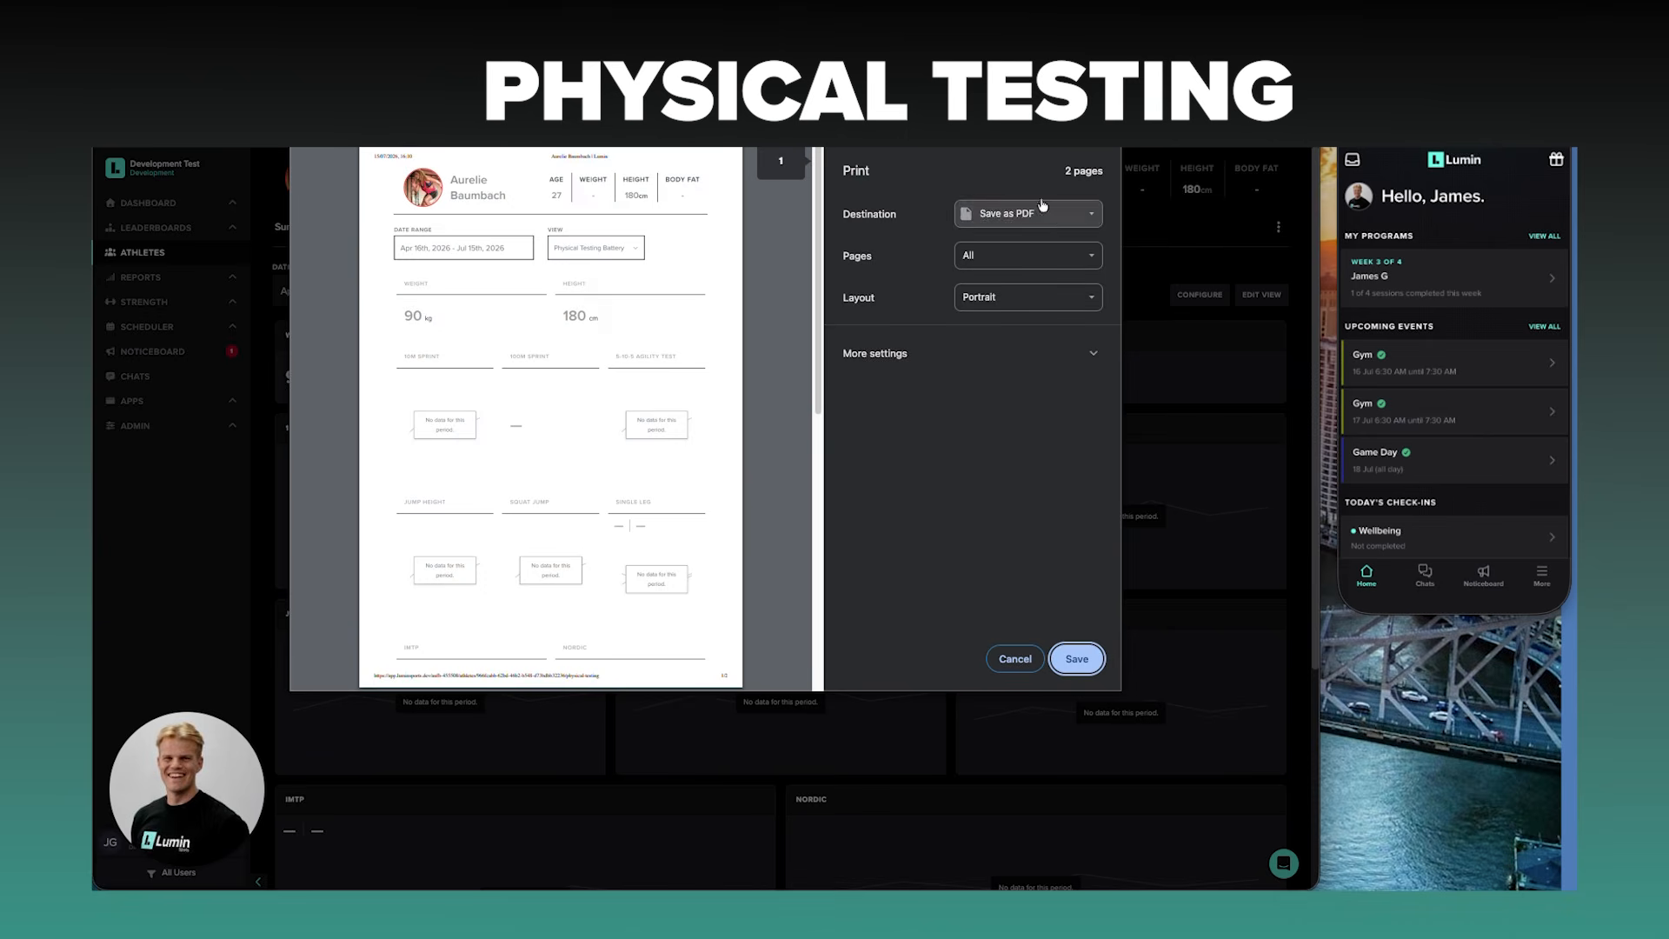
pyautogui.scroll(-5, 580, 437)
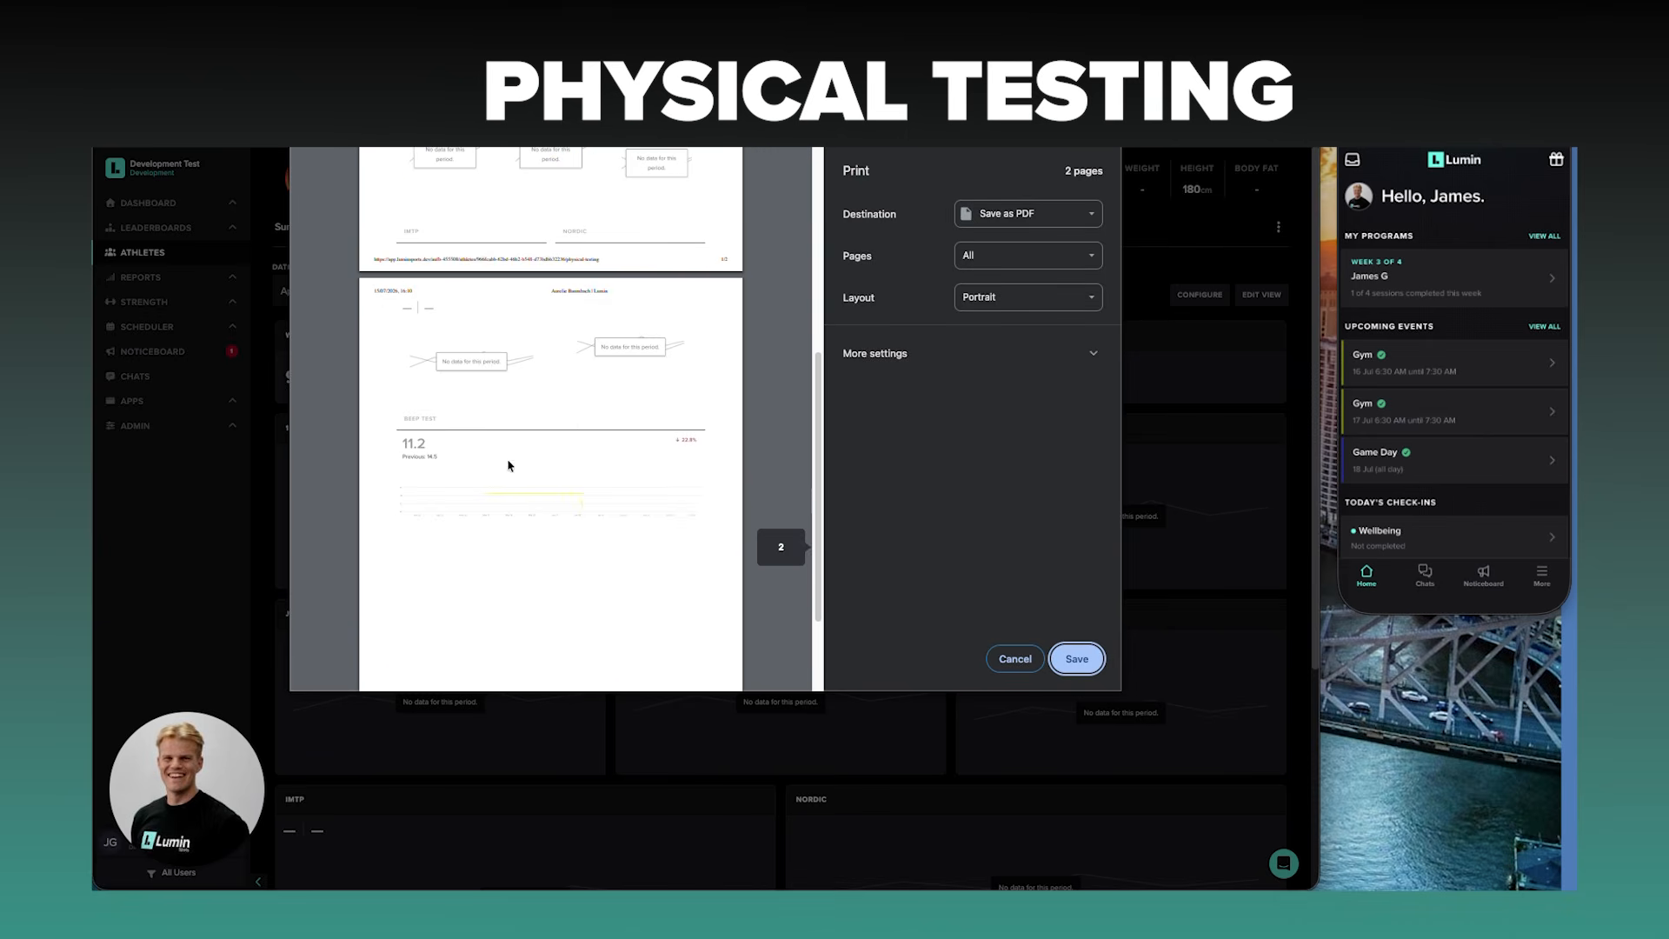
pyautogui.click(1008, 658)
# Go to the next athlete's Physical Testing page, preview it as a printable PDF, and cancel the print.
pyautogui.click(348, 181)
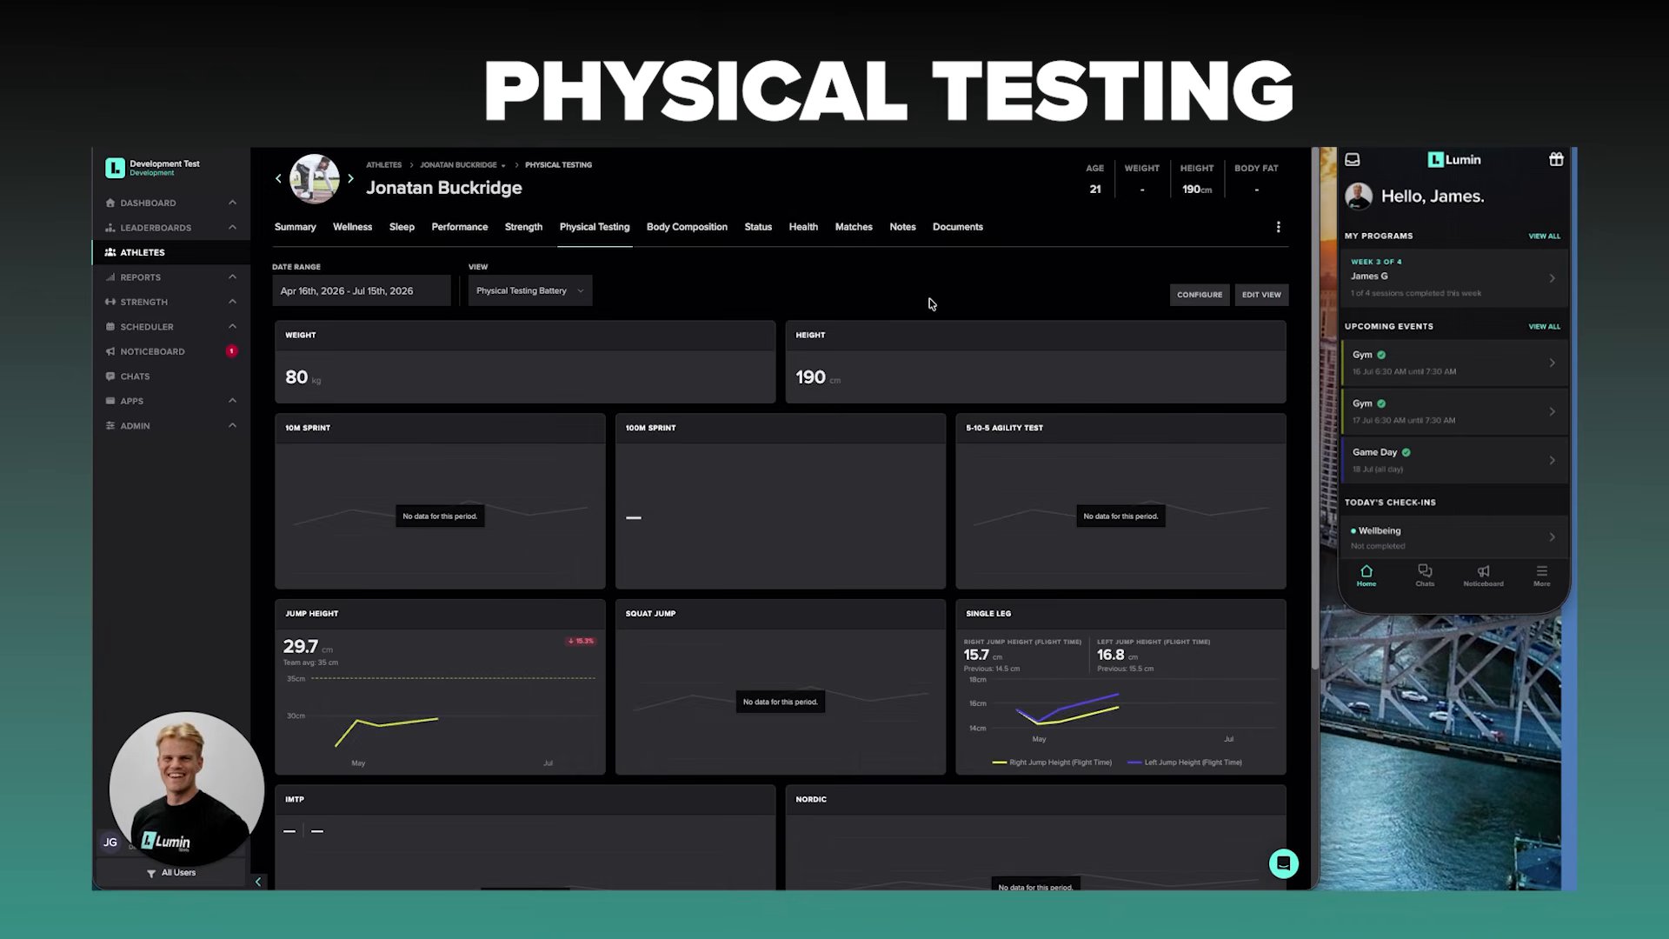
pyautogui.hotkey('ctrl', 'p')
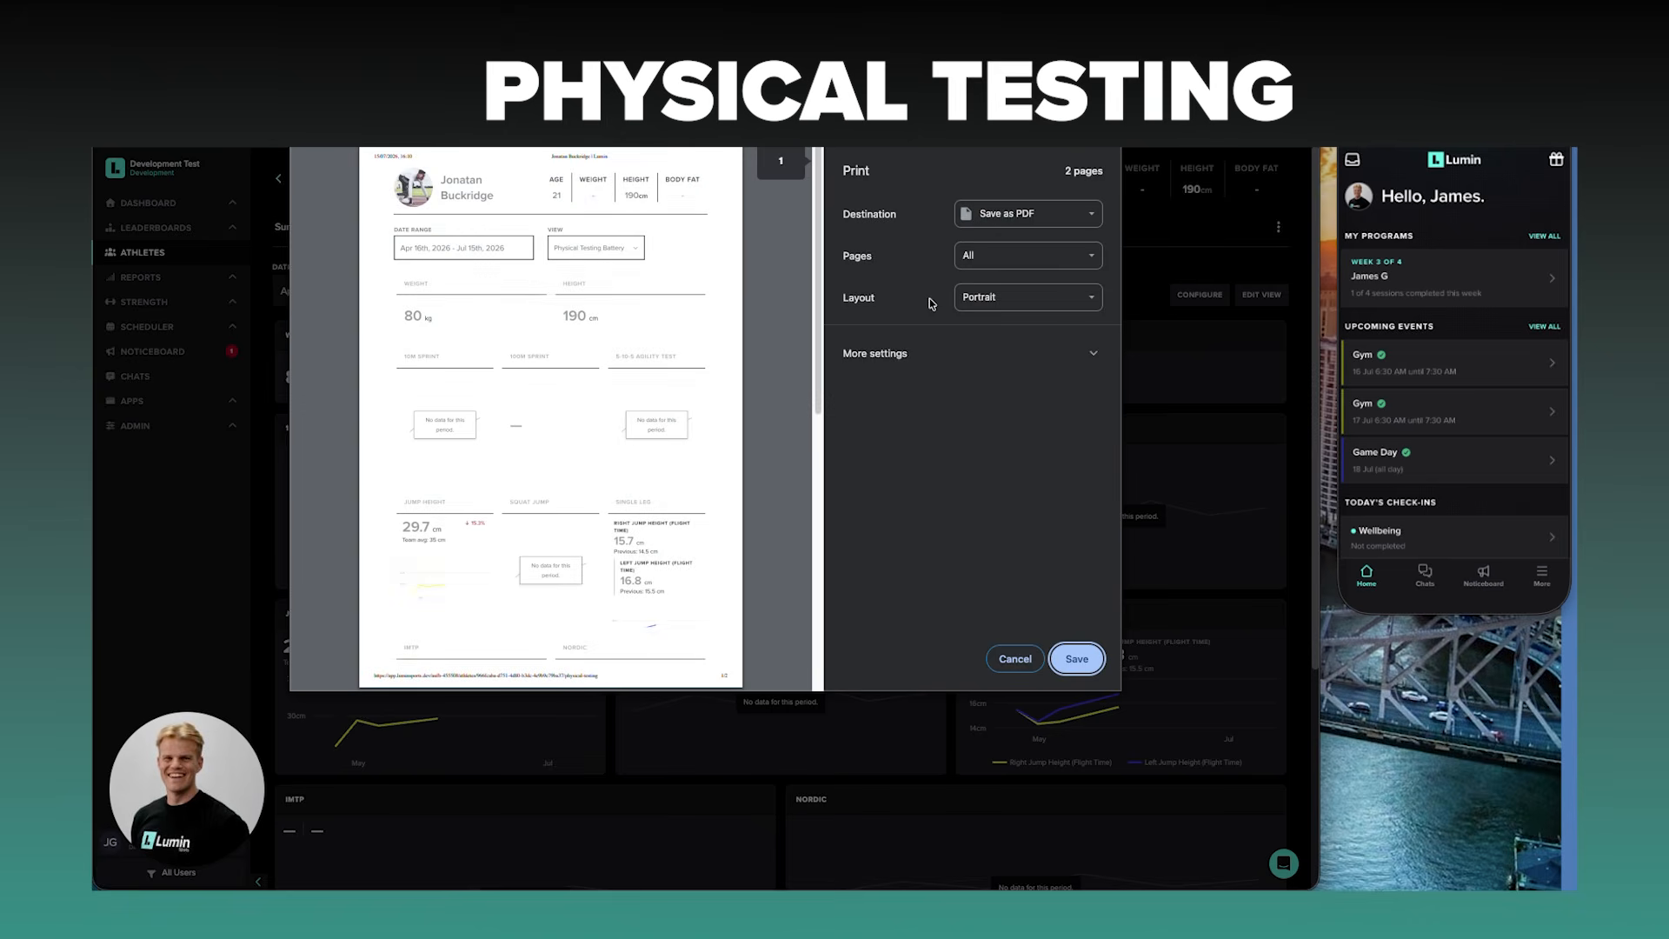
pyautogui.click(1008, 658)
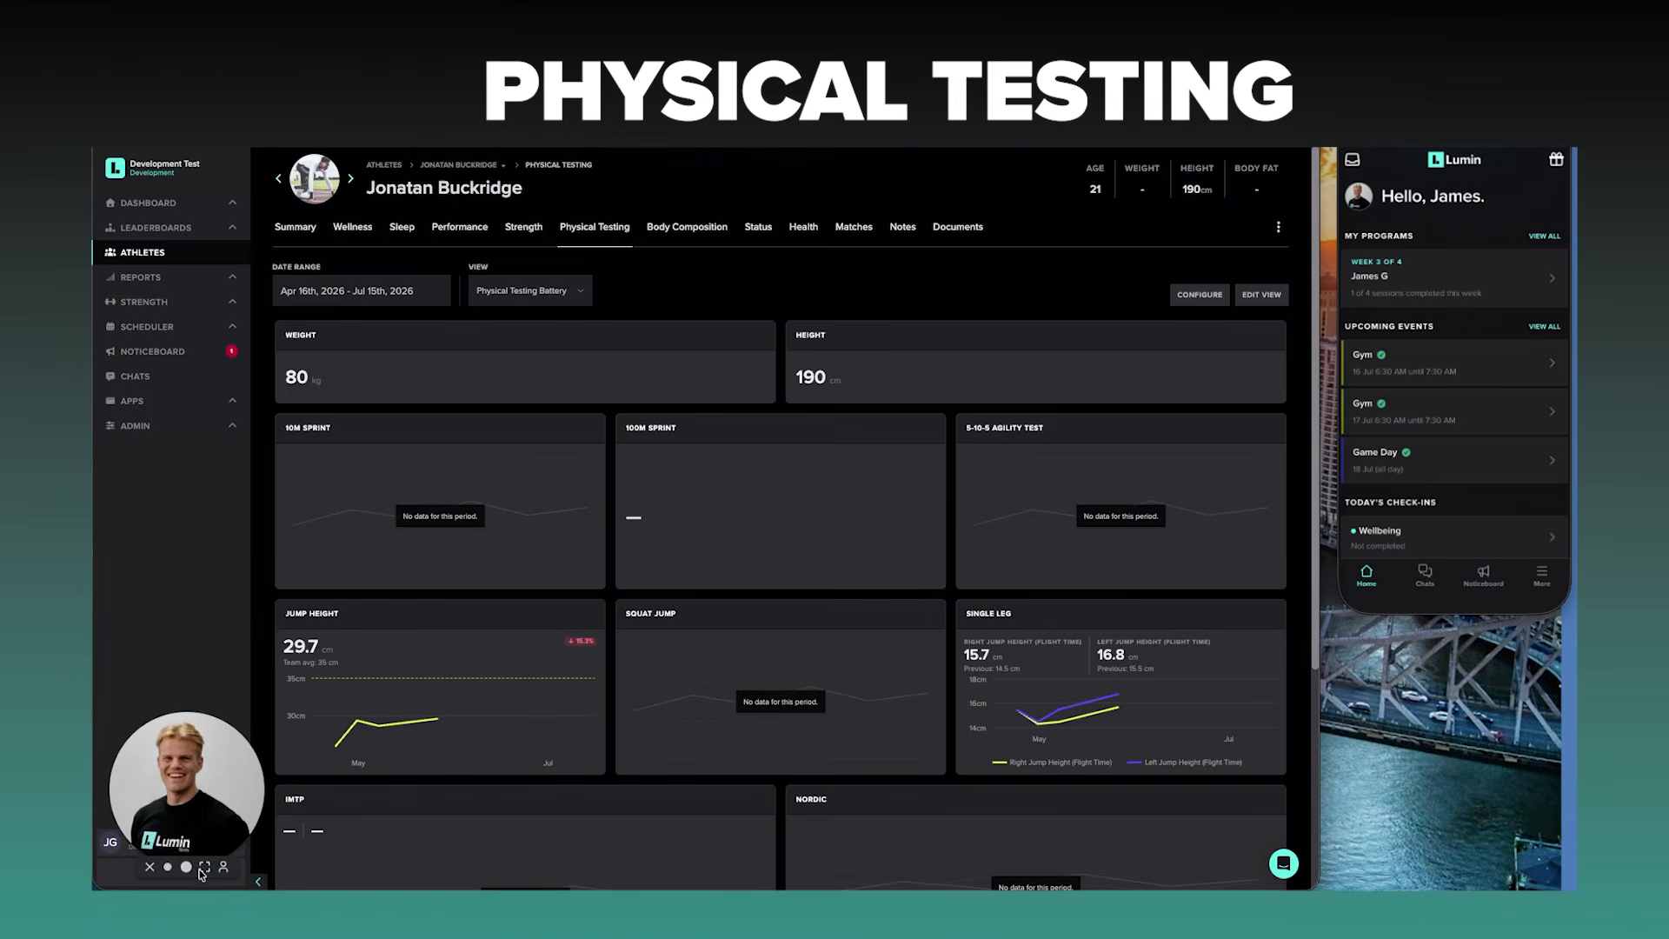
pyautogui.click(185, 867)
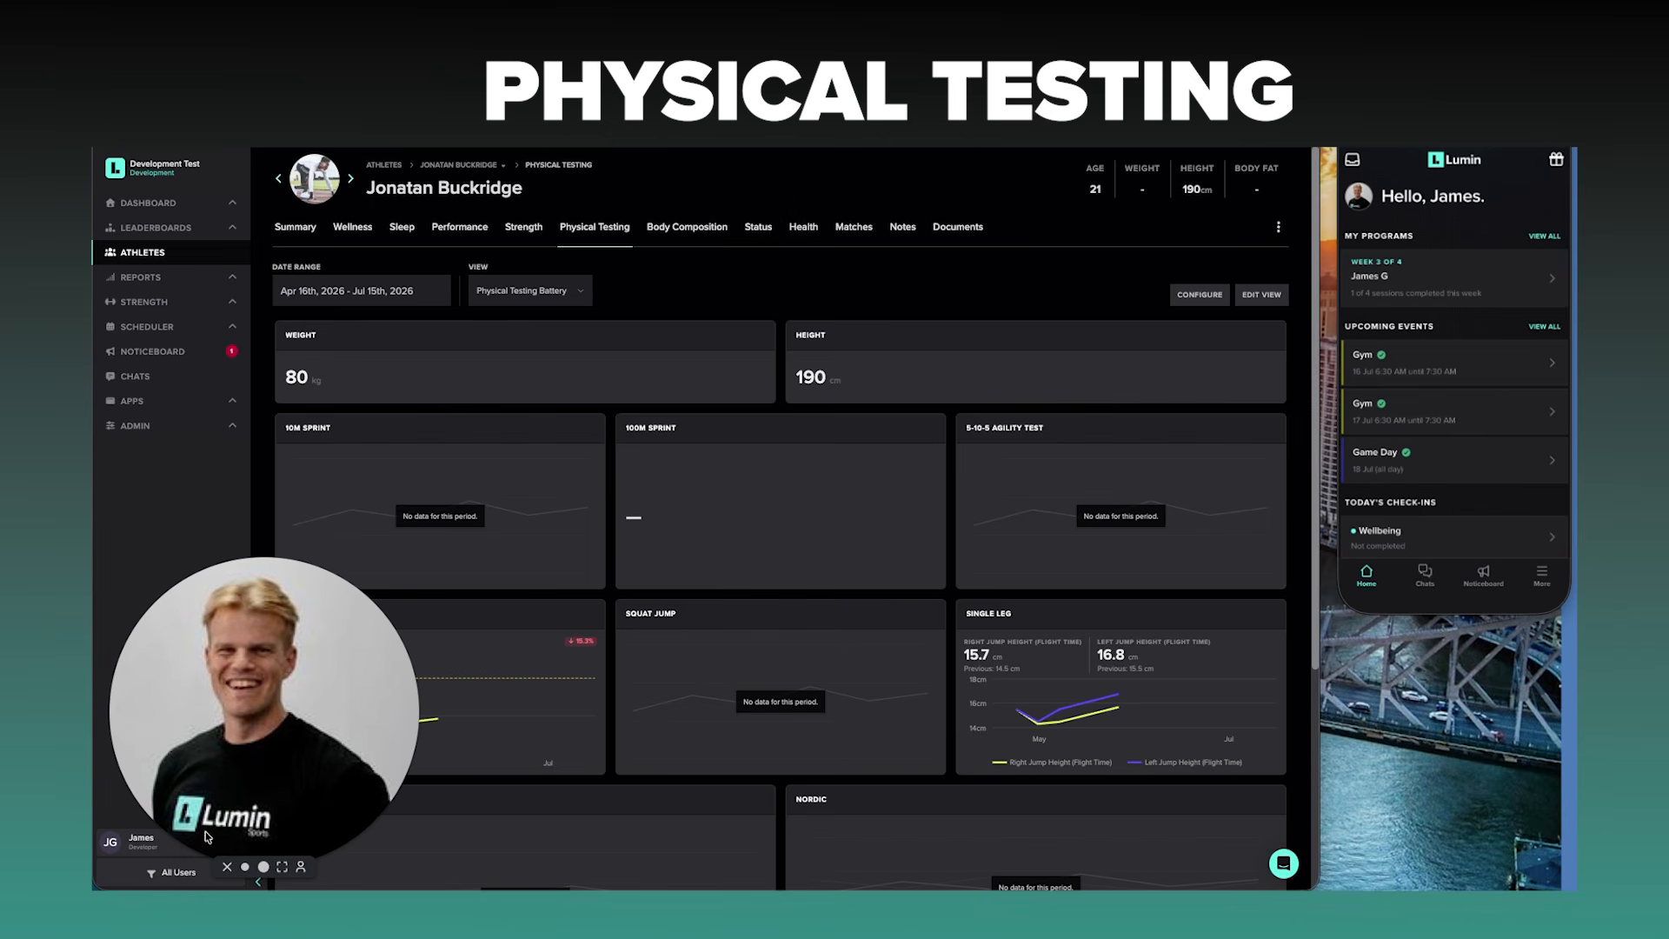
pyautogui.click(301, 866)
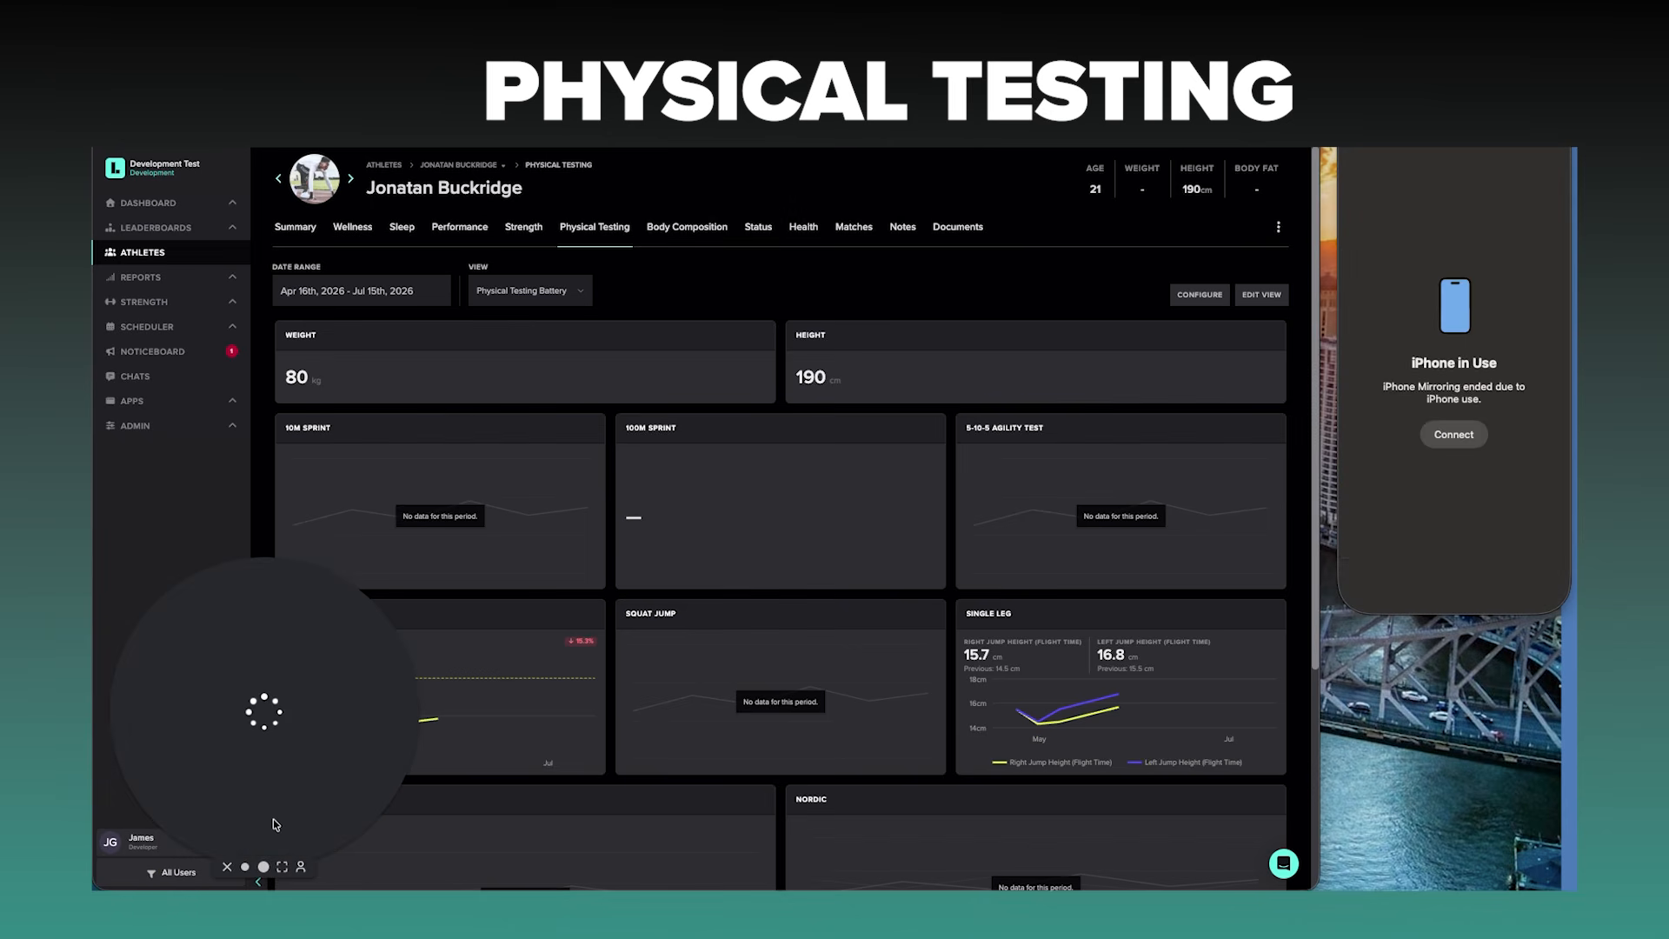